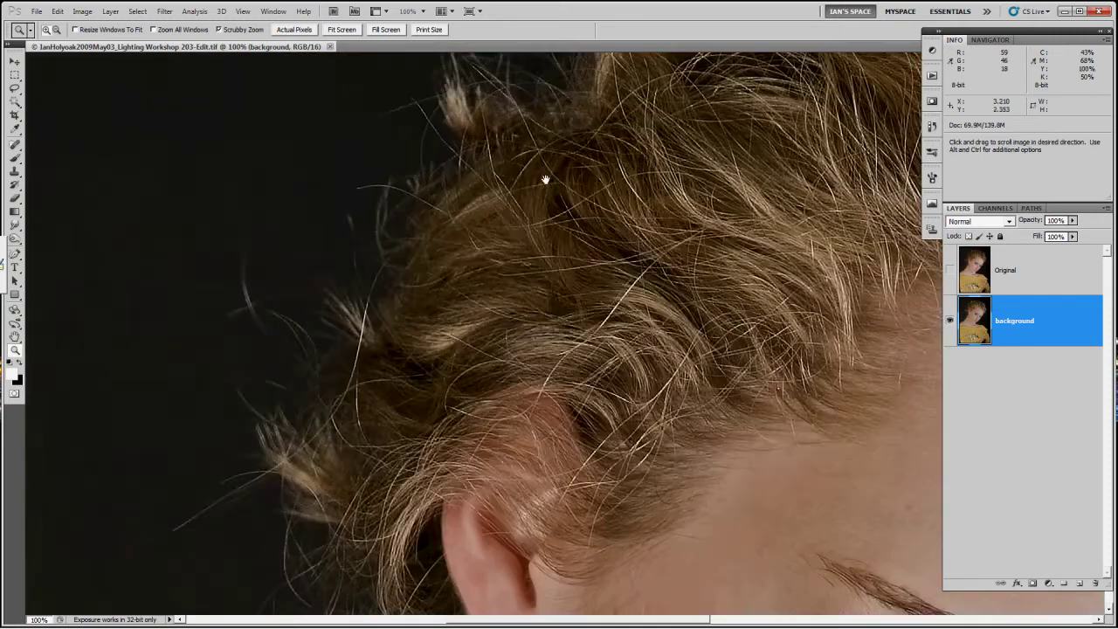
Duplicate the background layer of the portrait.
left_click_drag(544, 180, 662, 347)
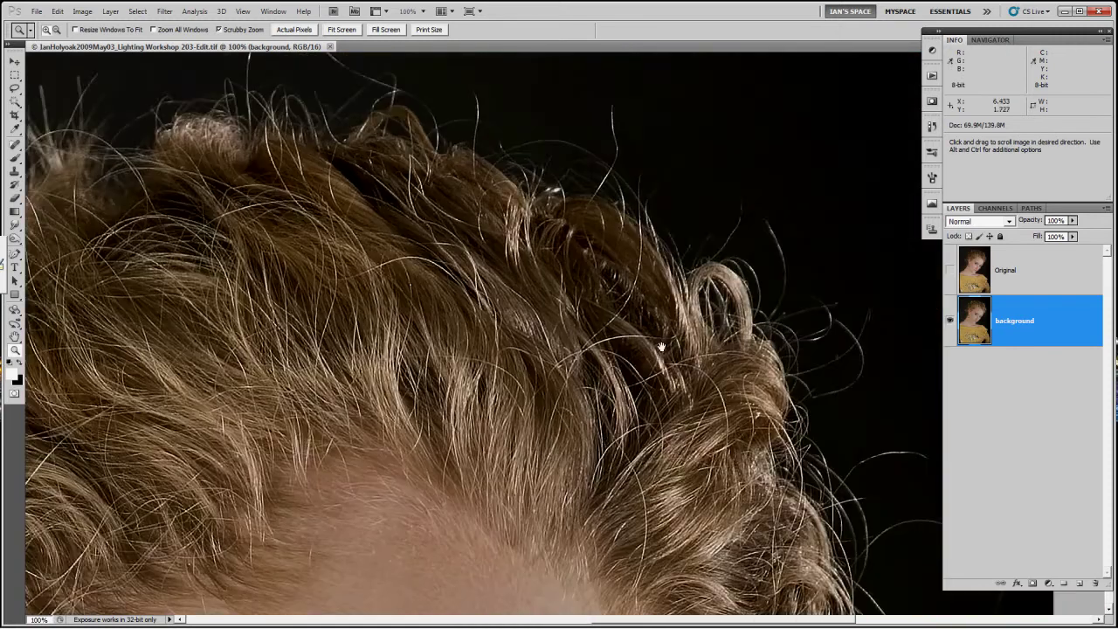
scroll(678, 369, "down", 12)
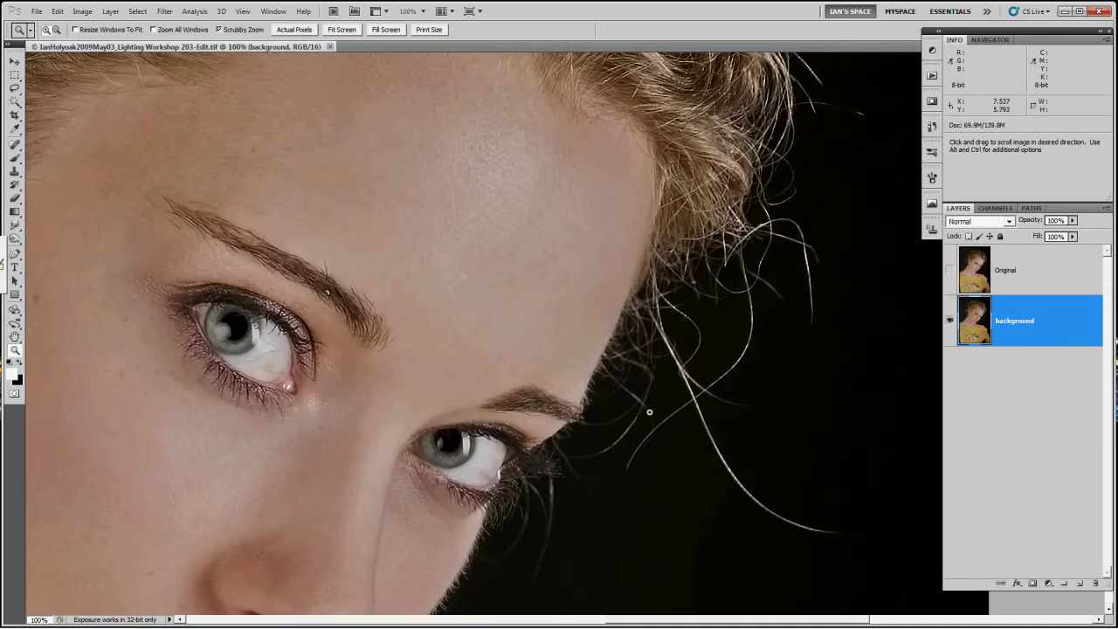
scroll(616, 421, "down", 10)
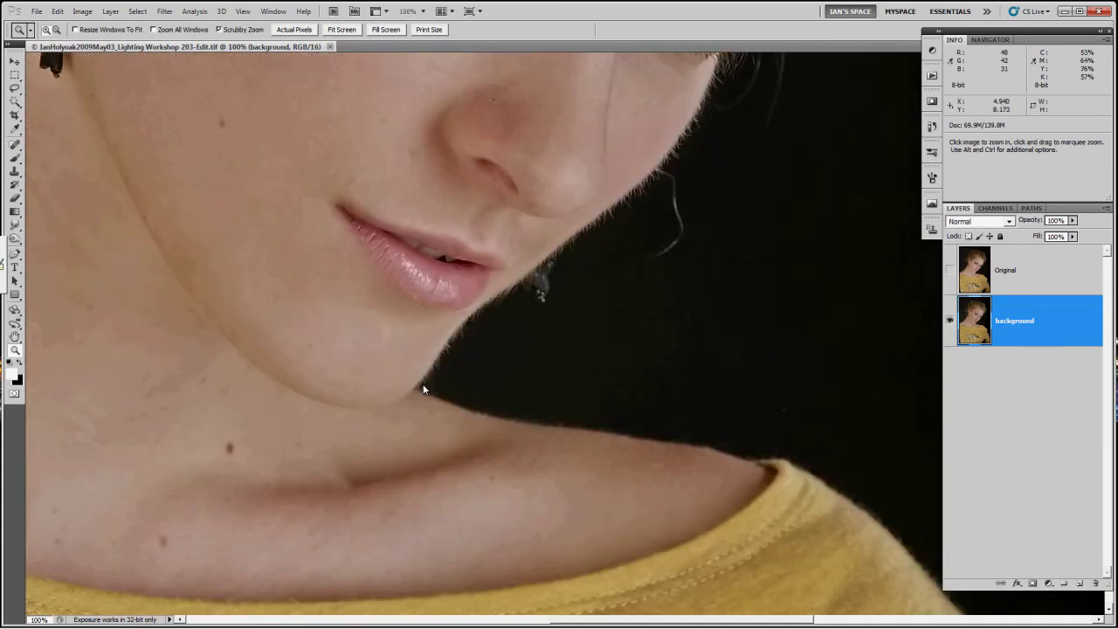
scroll(424, 389, "down", 3)
left_click_drag(385, 346, 572, 485)
key("ctrl+j")
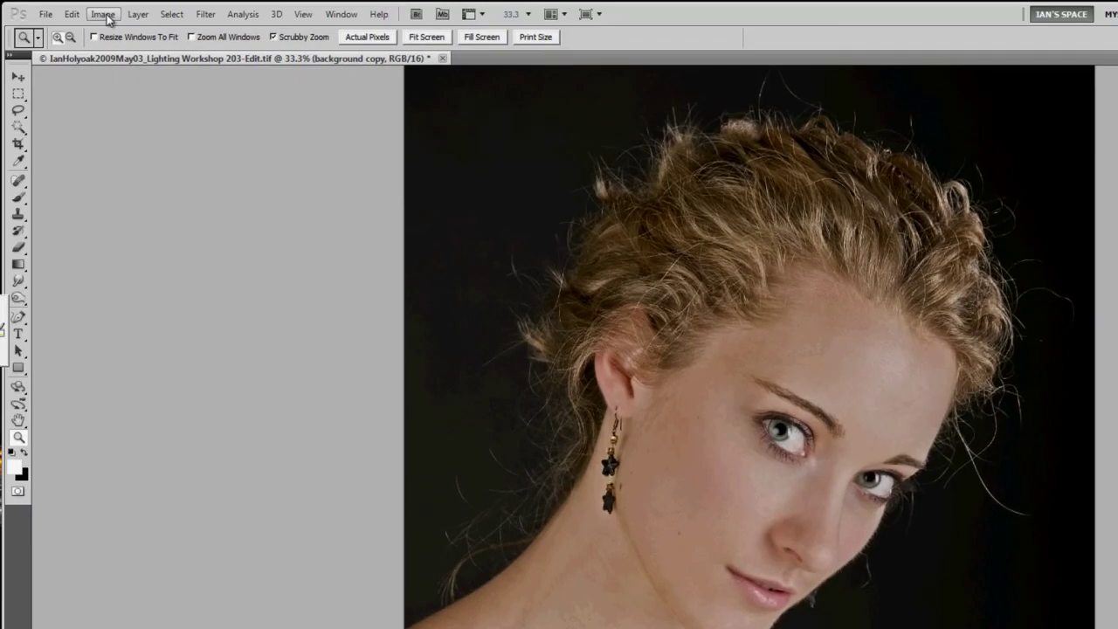
Apply a Black & White adjustment to the background copy with Reds at 144%, Yellows at 175% and Blues strongly reduced.
left_click(102, 14)
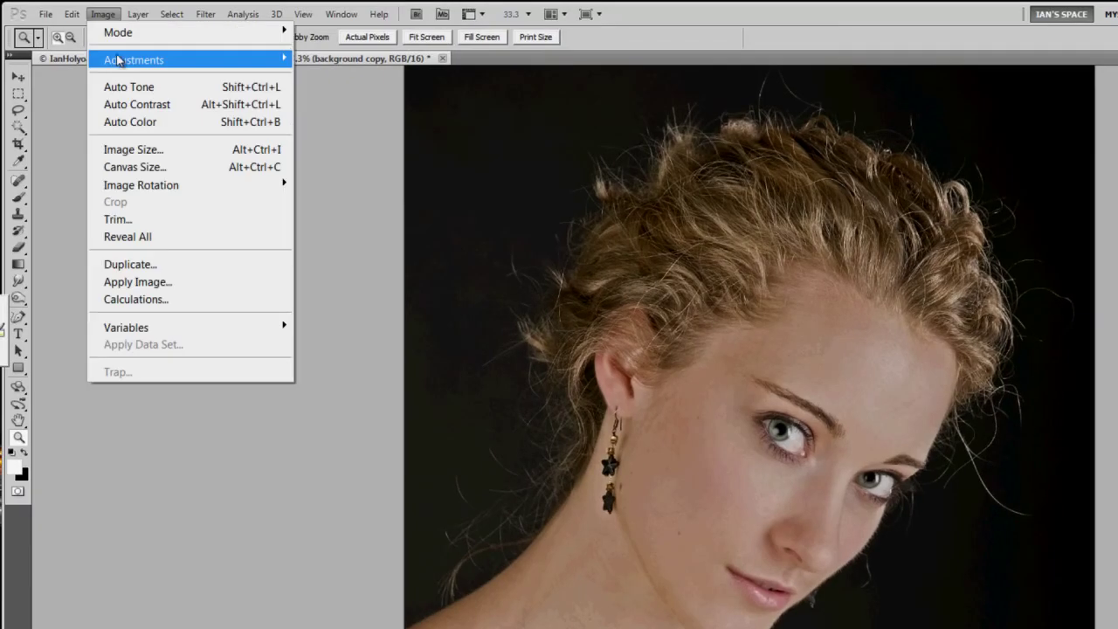
mouse_move(114, 59)
left_click(374, 192)
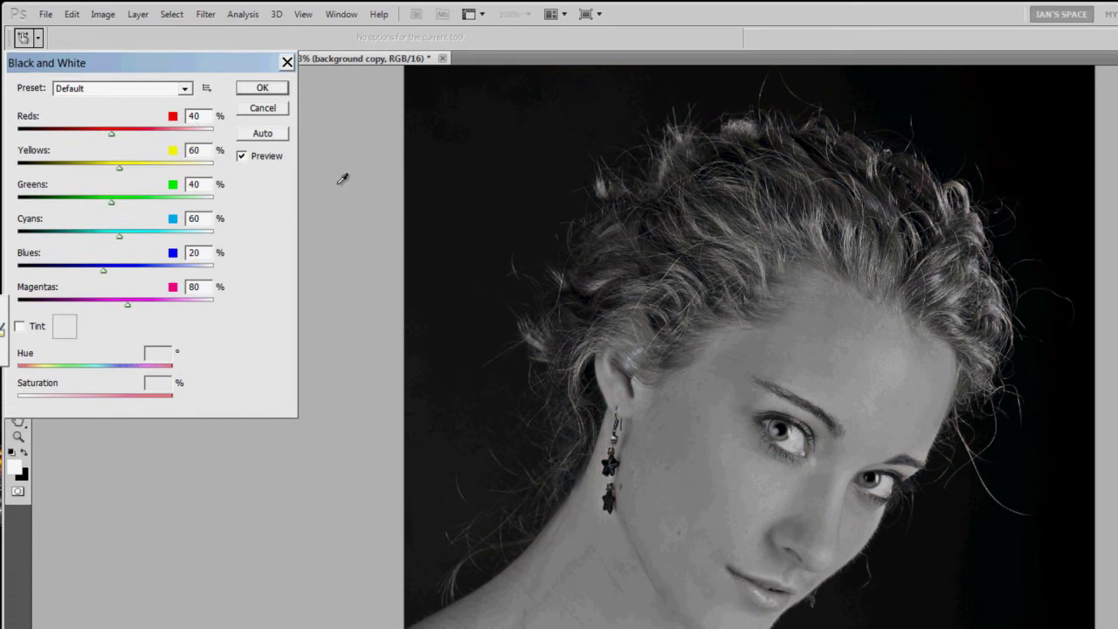
left_click_drag(111, 136, 192, 149)
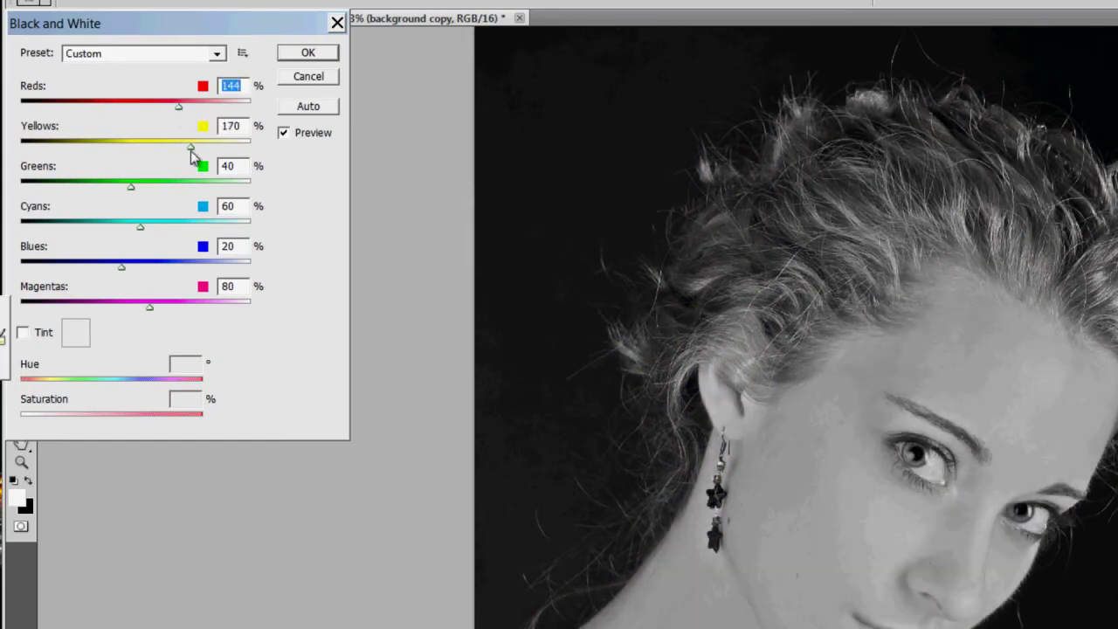
left_click_drag(122, 267, 74, 266)
left_click(207, 273)
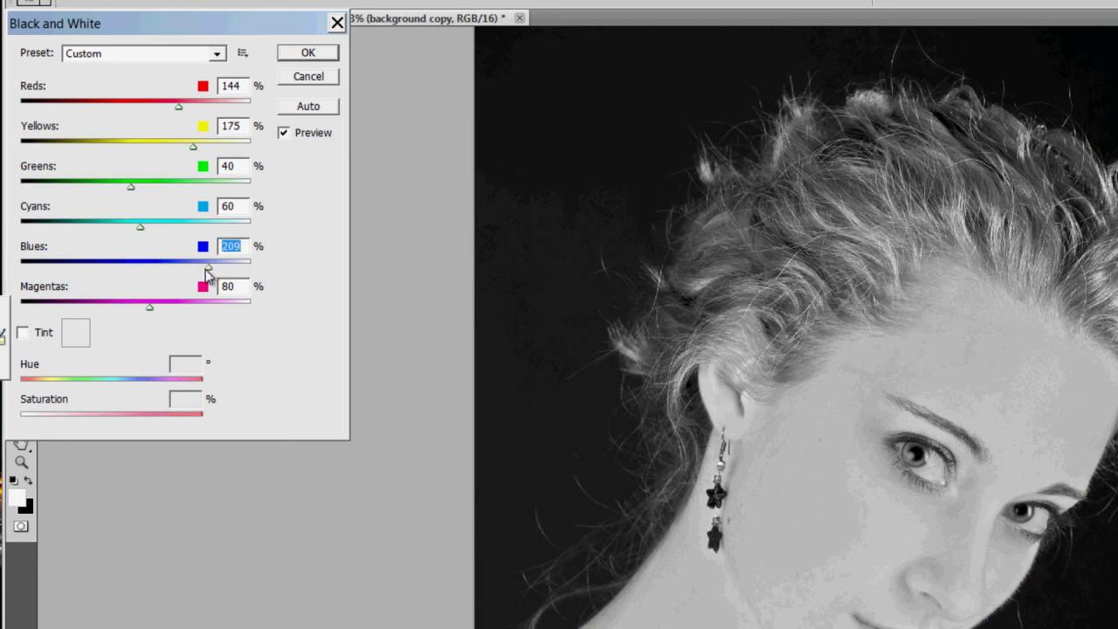
left_click_drag(207, 273, 49, 271)
left_click(284, 133)
left_click(283, 133)
left_click(305, 54)
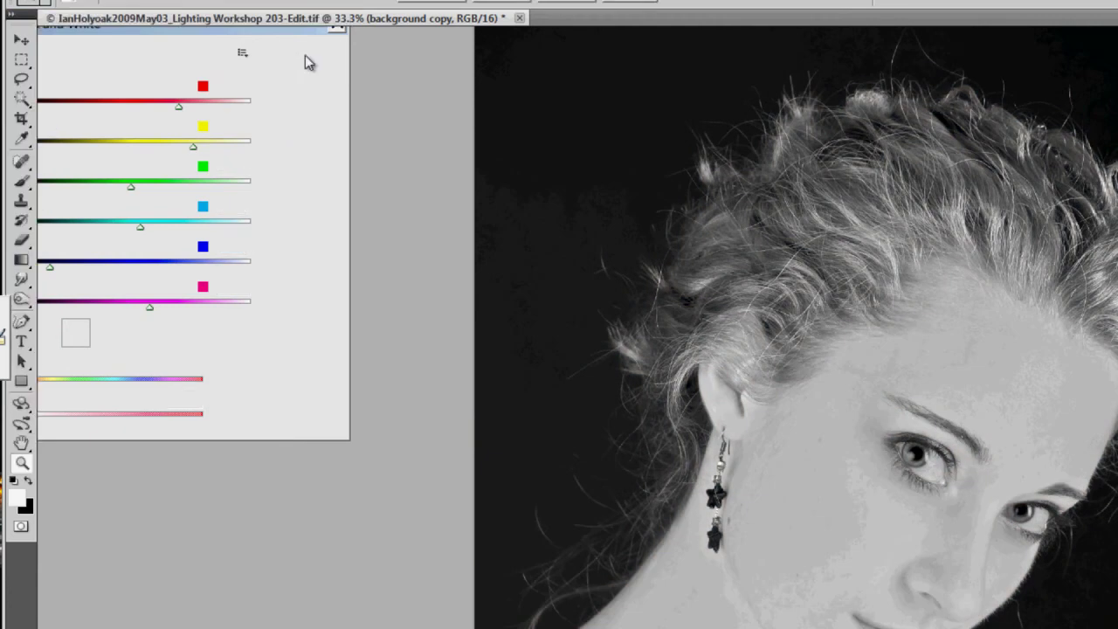
key("ctrl+z")
Increase the background copy's contrast with Levels by moving the black and white input points slightly inward.
left_click(168, 5)
mouse_move(262, 26)
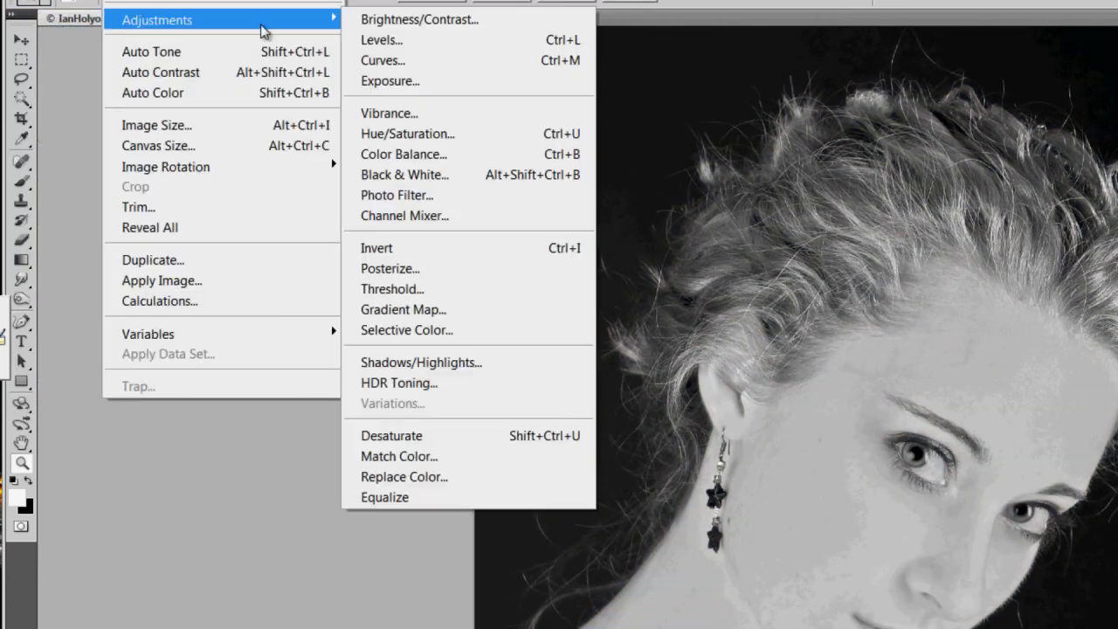
left_click(382, 41)
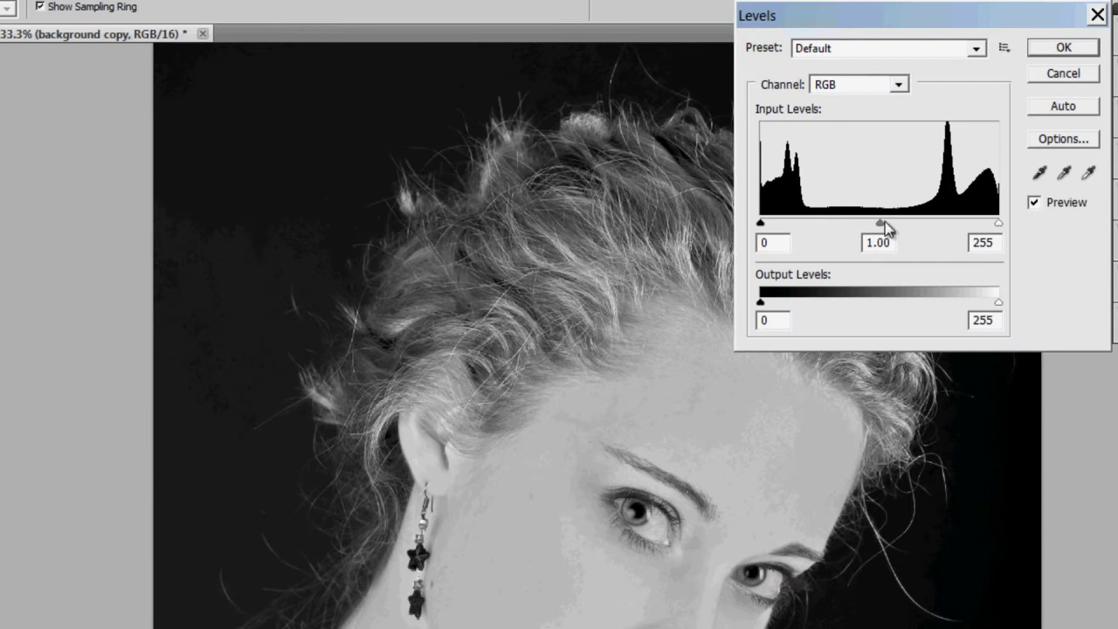
left_click_drag(761, 224, 766, 228)
left_click_drag(881, 225, 878, 223)
left_click(1034, 203)
left_click(1034, 202)
mouse_move(998, 225)
left_mouse_down()
mouse_move(969, 221)
mouse_move(979, 229)
left_mouse_up()
left_click_drag(765, 227, 769, 229)
left_click(1063, 48)
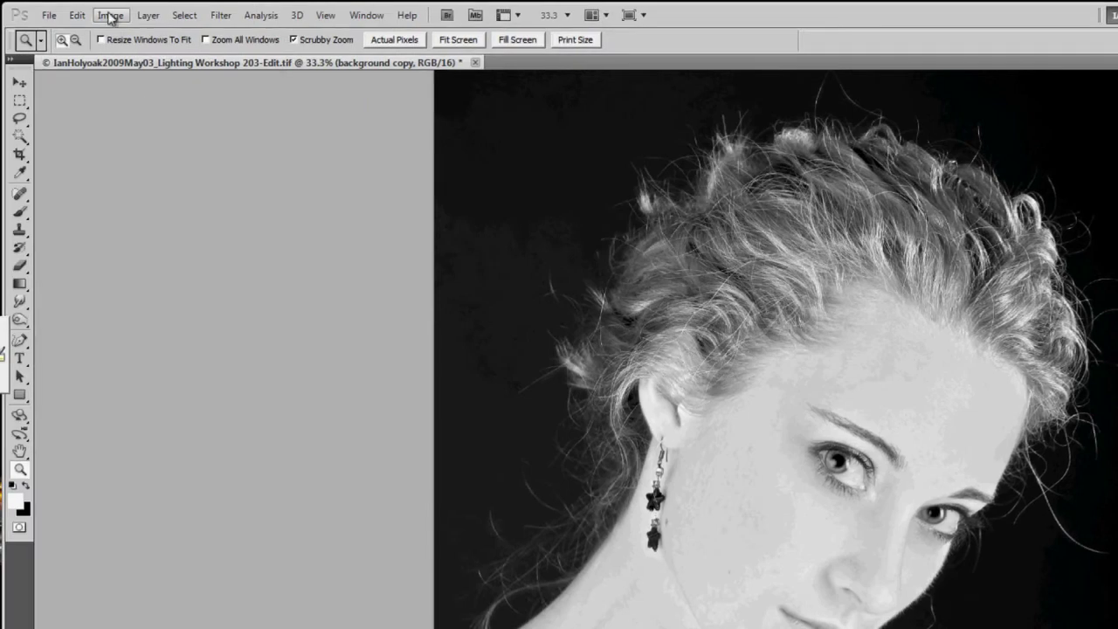
left_click(110, 16)
left_click(68, 322)
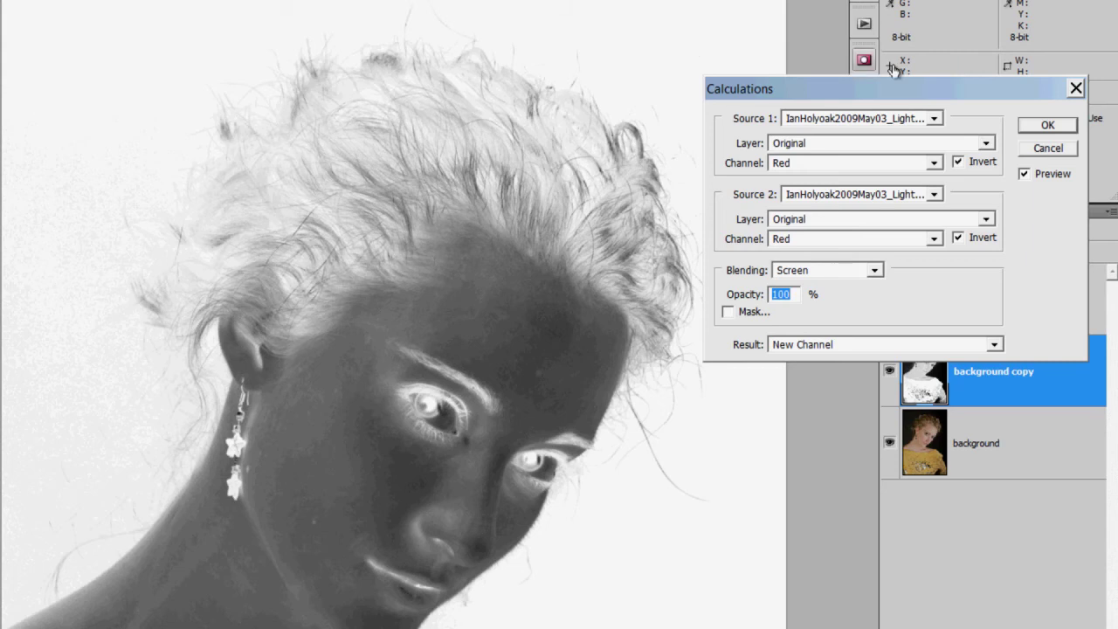
left_click(1048, 149)
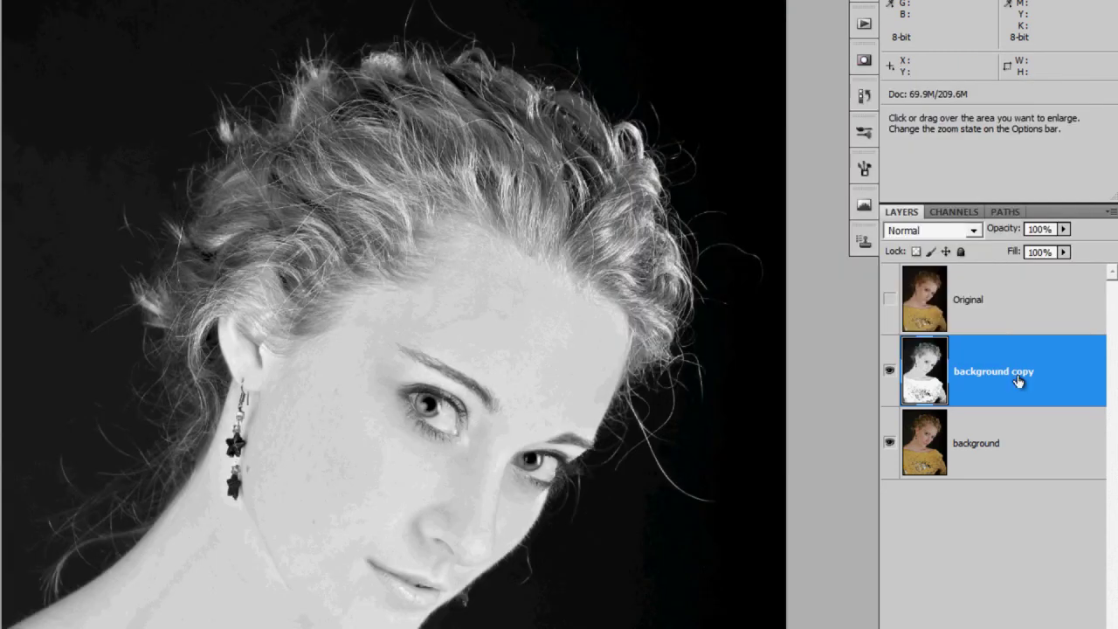
Invert the background copy layer and start Calculations with background copy as the layer for both sources.
key("ctrl+i")
key("z")
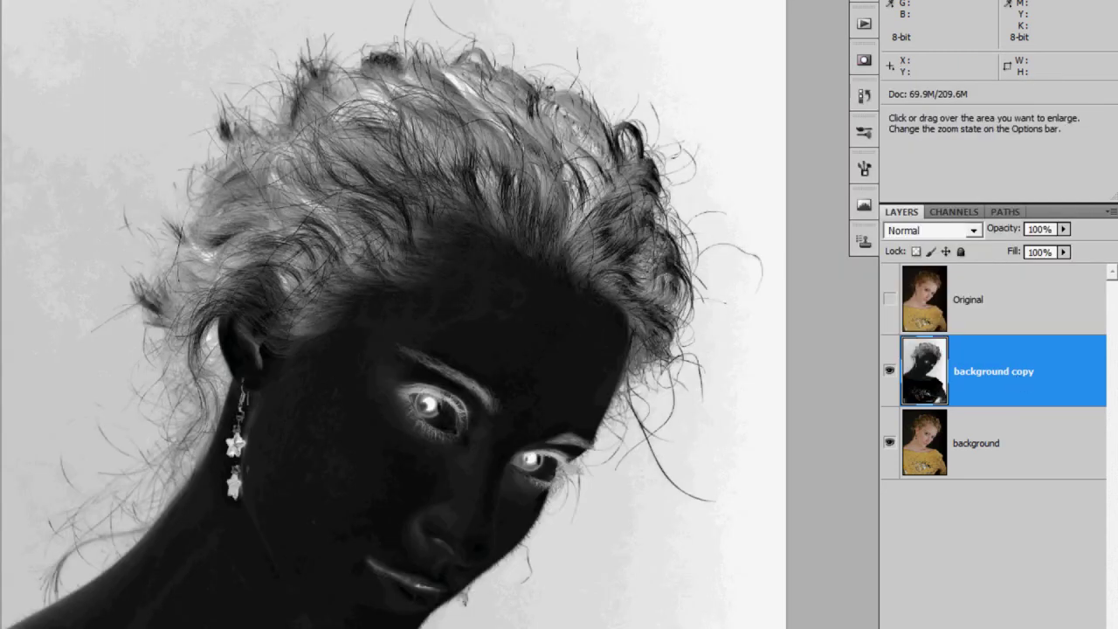
key("alt+i")
key("c")
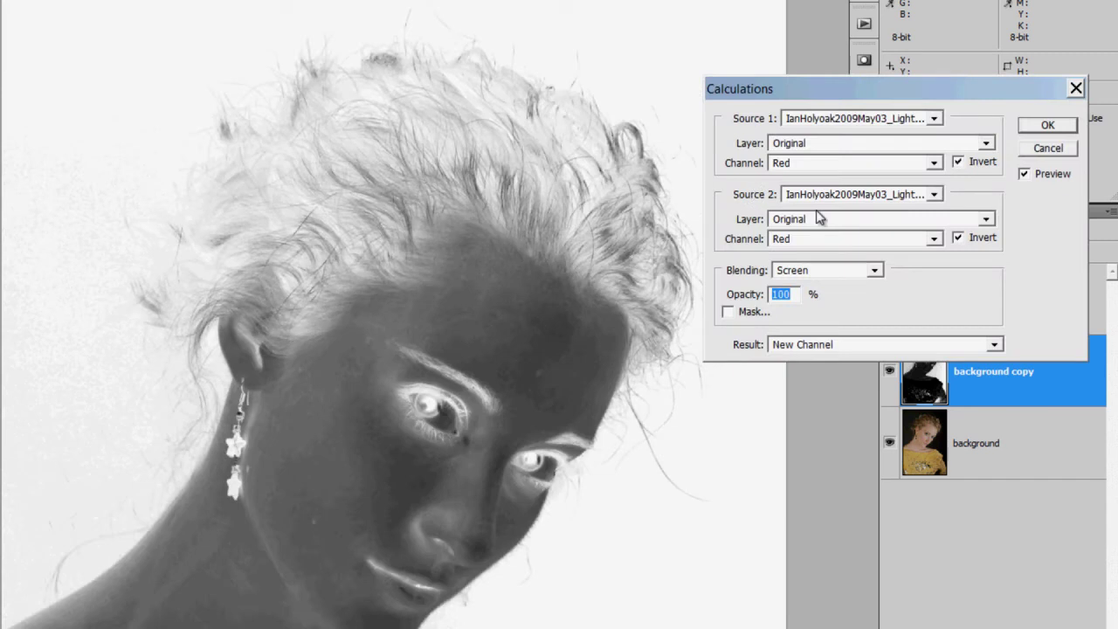
left_click(987, 143)
left_click(918, 207)
left_click(986, 219)
left_click(940, 285)
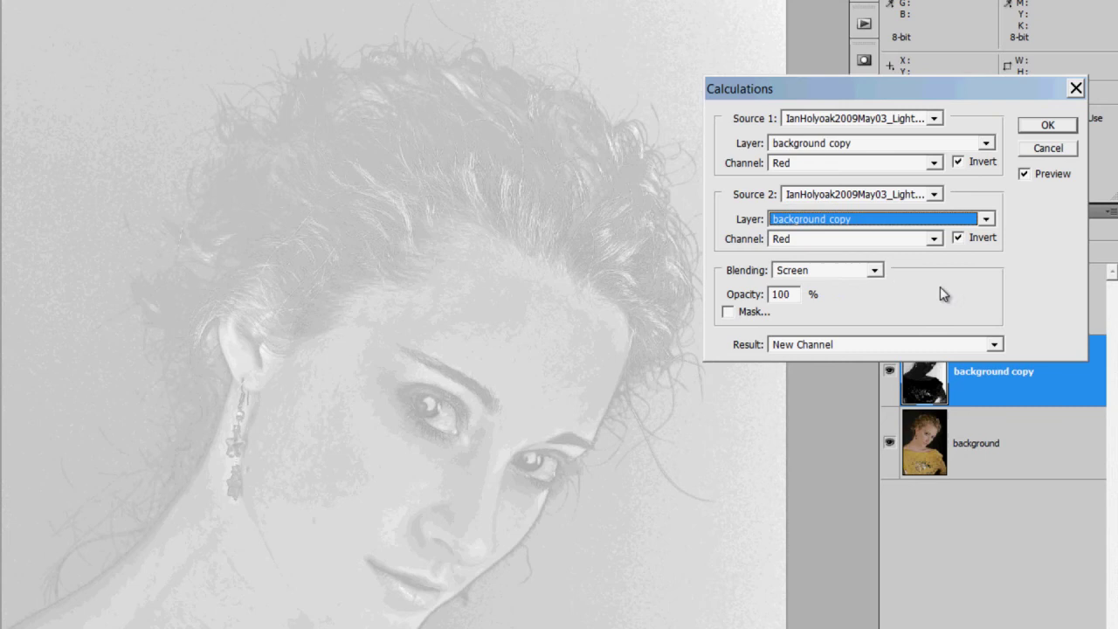
Compare the calculation's blending modes one after another, from the darkening modes through to Exclusion.
left_click(874, 270)
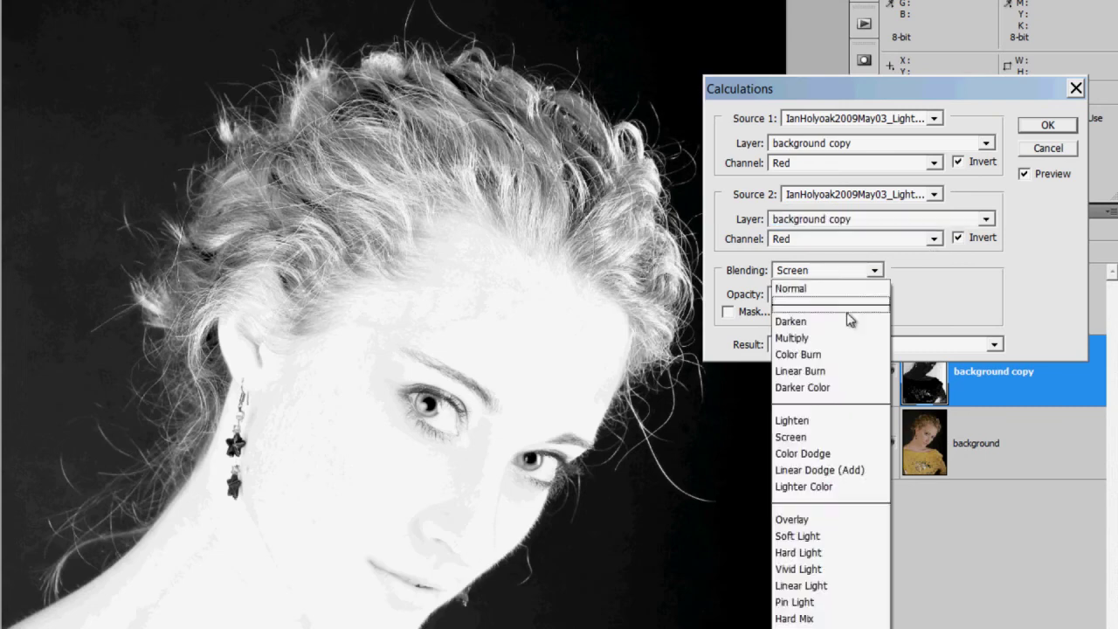
left_click(850, 321)
key("Down")
key("Down")
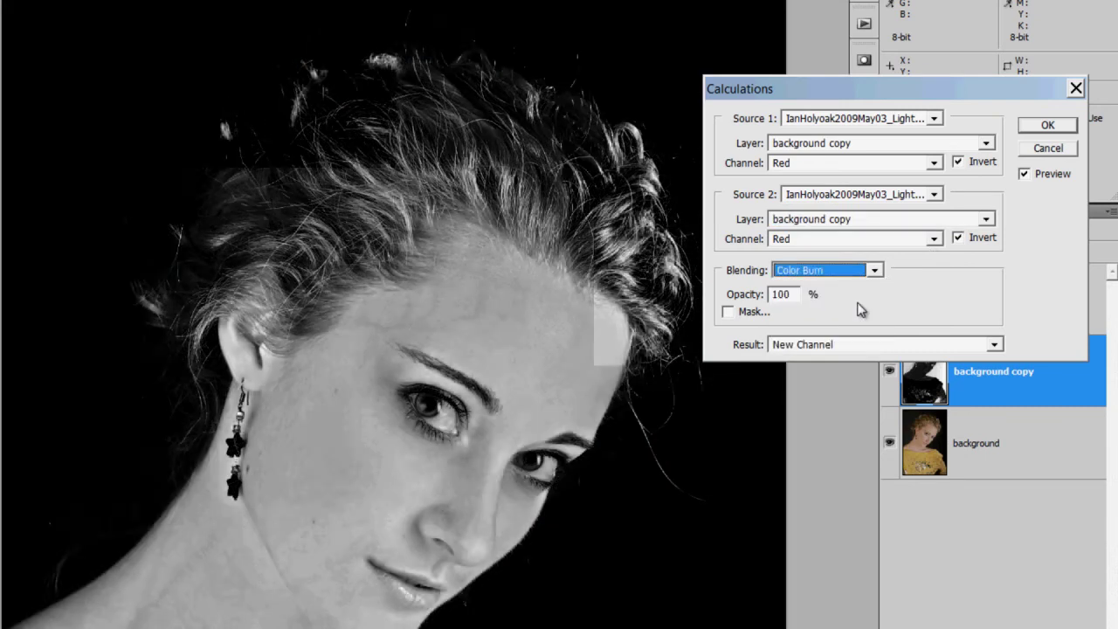
key("Down")
key("Down")
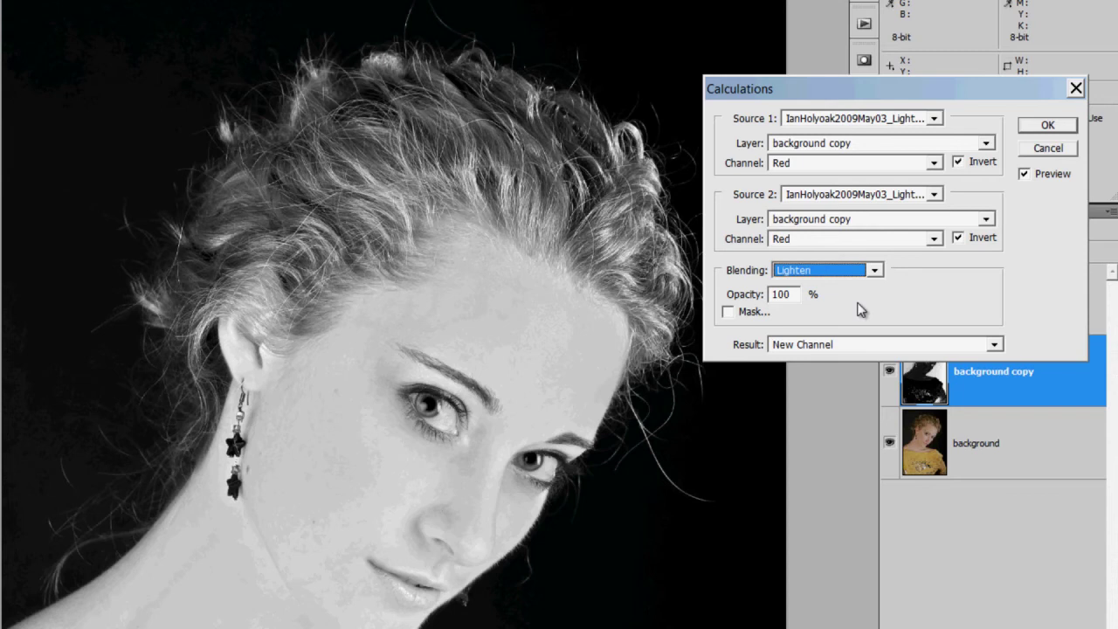
key("Down")
key("Down")
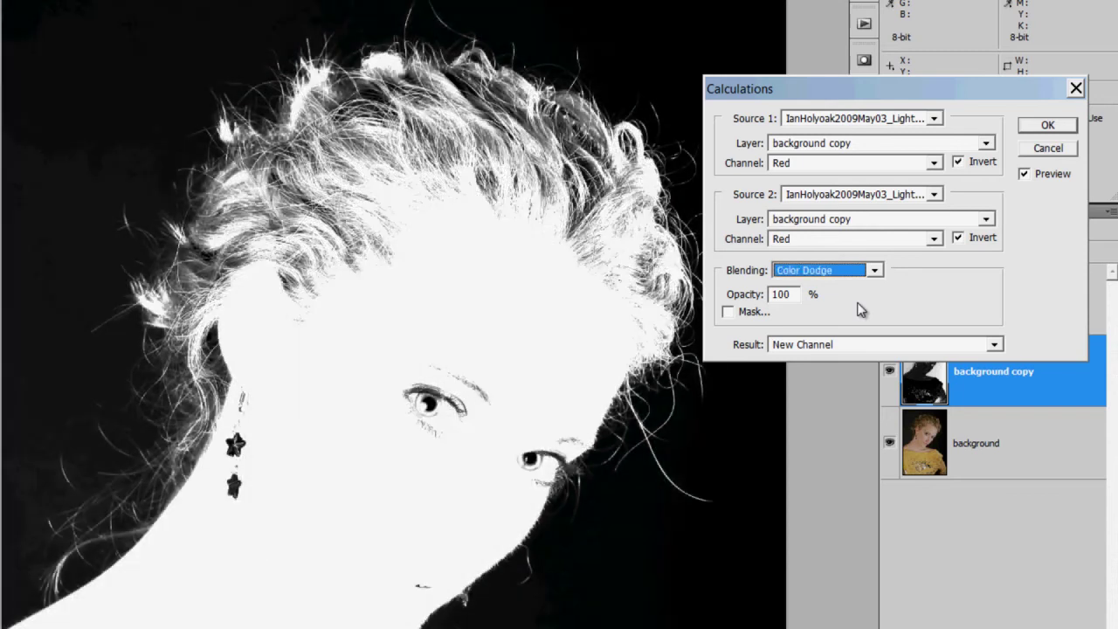
key("Down")
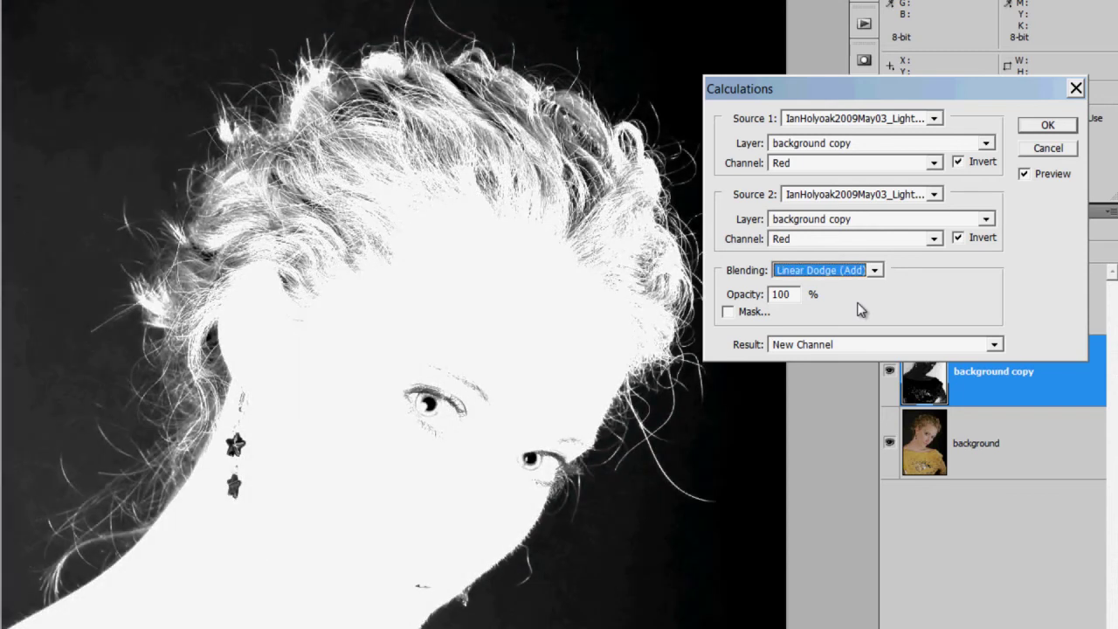
key("Down")
key("Down")
key("Down")
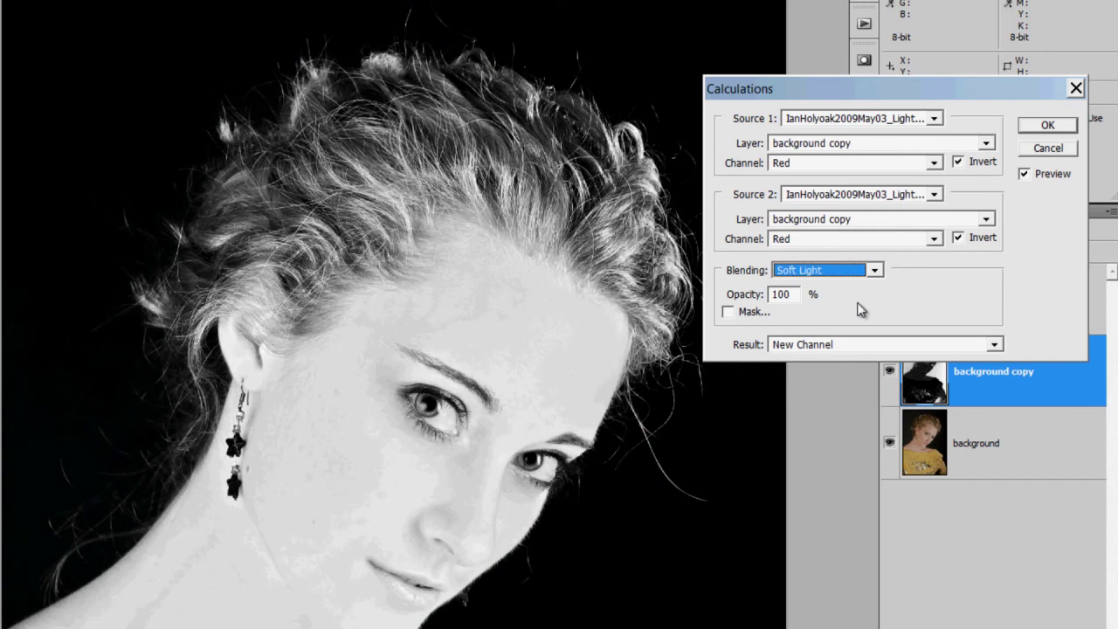
key("Down")
key("Down")
key("Down")
key("Down")
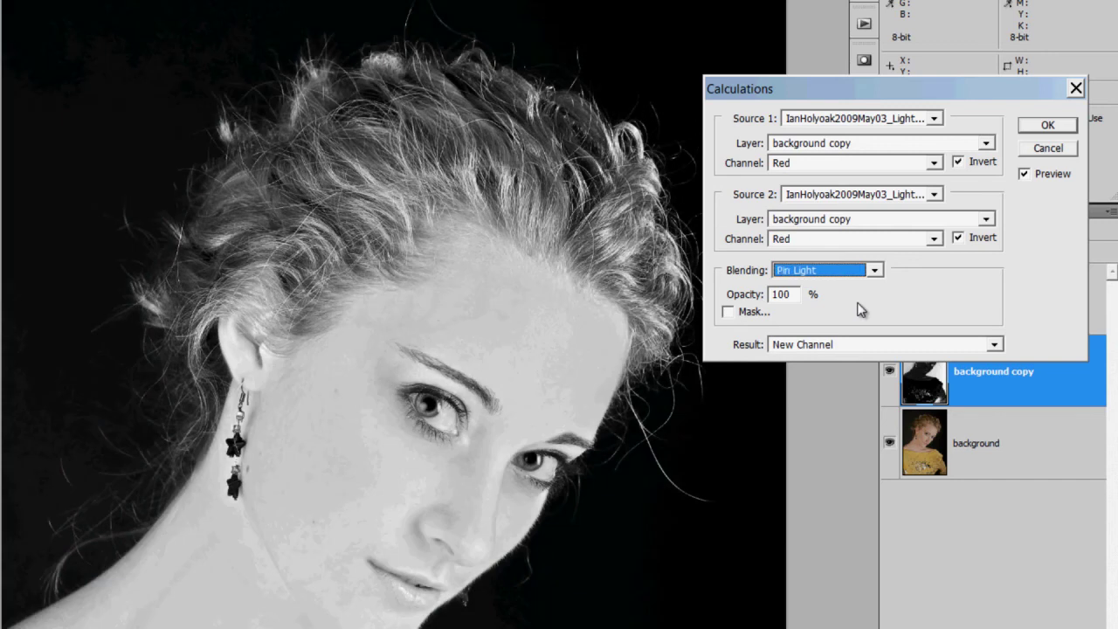
key("Down")
key("Down")
key("Down")
key("Down")
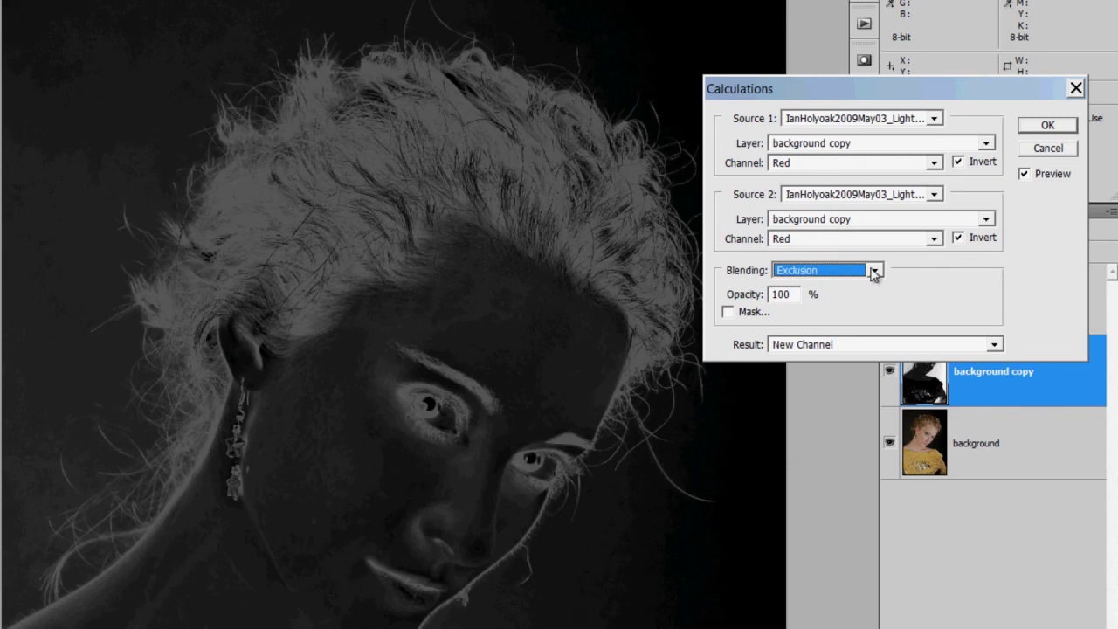
Set the calculation's blending to Screen, output it as a new channel and display the channel list.
left_click(874, 269)
left_click(813, 443)
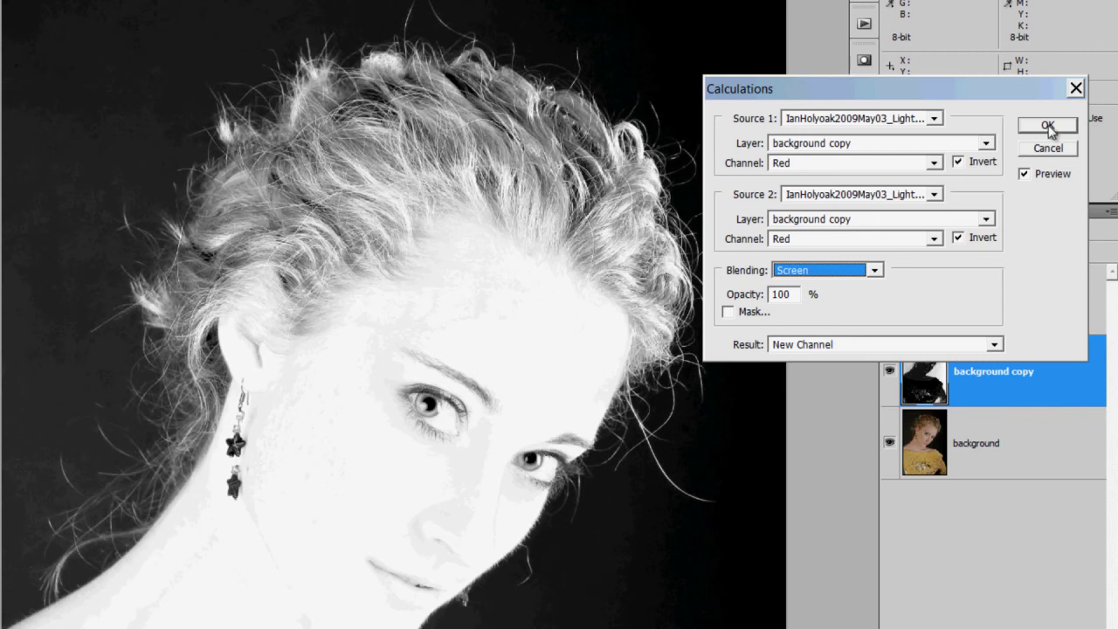
left_click(1045, 125)
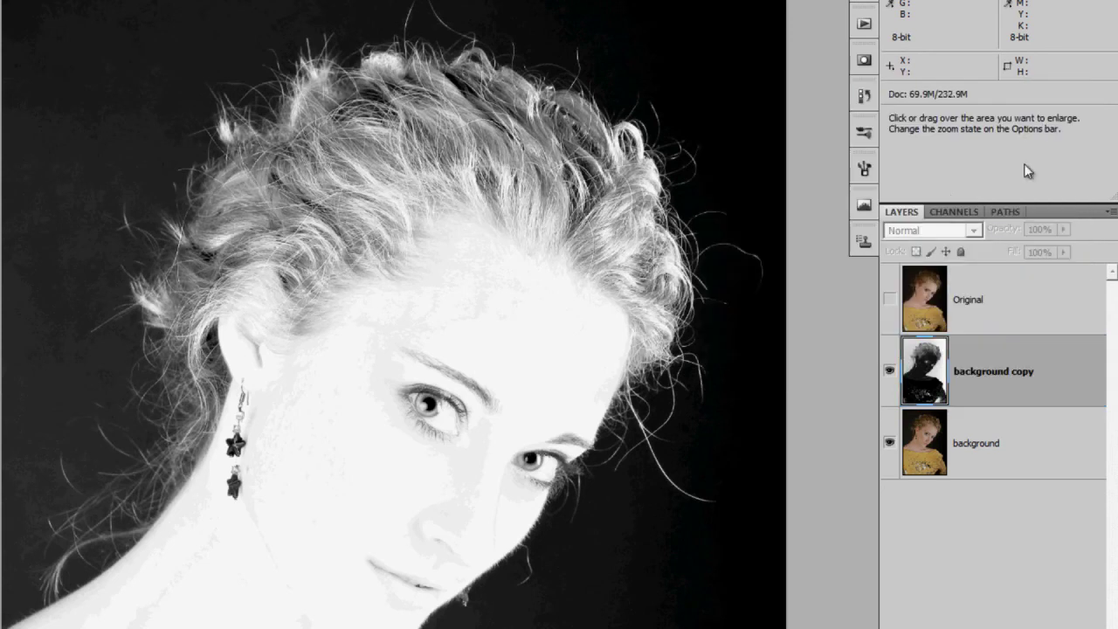
left_click(945, 212)
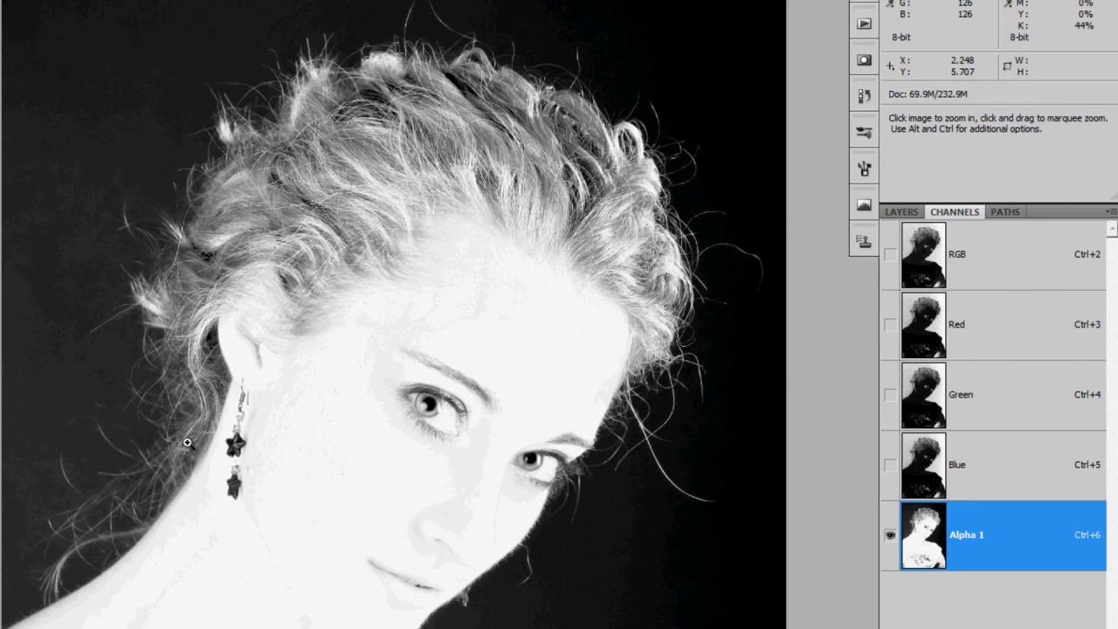
Darken the Alpha 1 channel's backdrop with Levels, sampling a black point beside the face and setting the input black to about 43.
left_click(312, 478)
left_click_drag(312, 478, 103, 561)
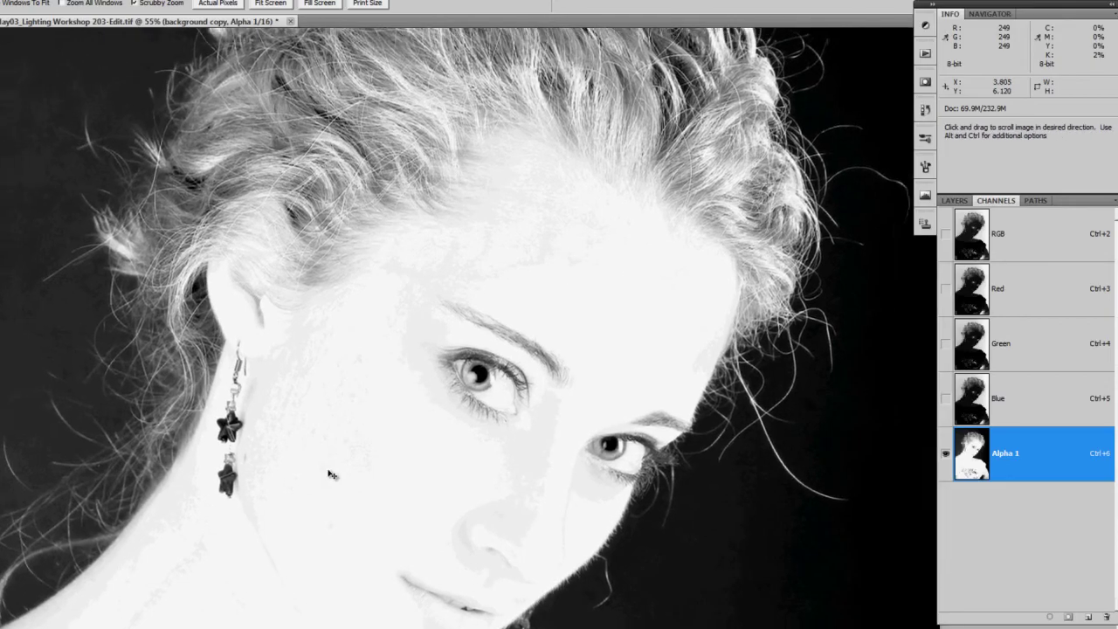
key("ctrl+l")
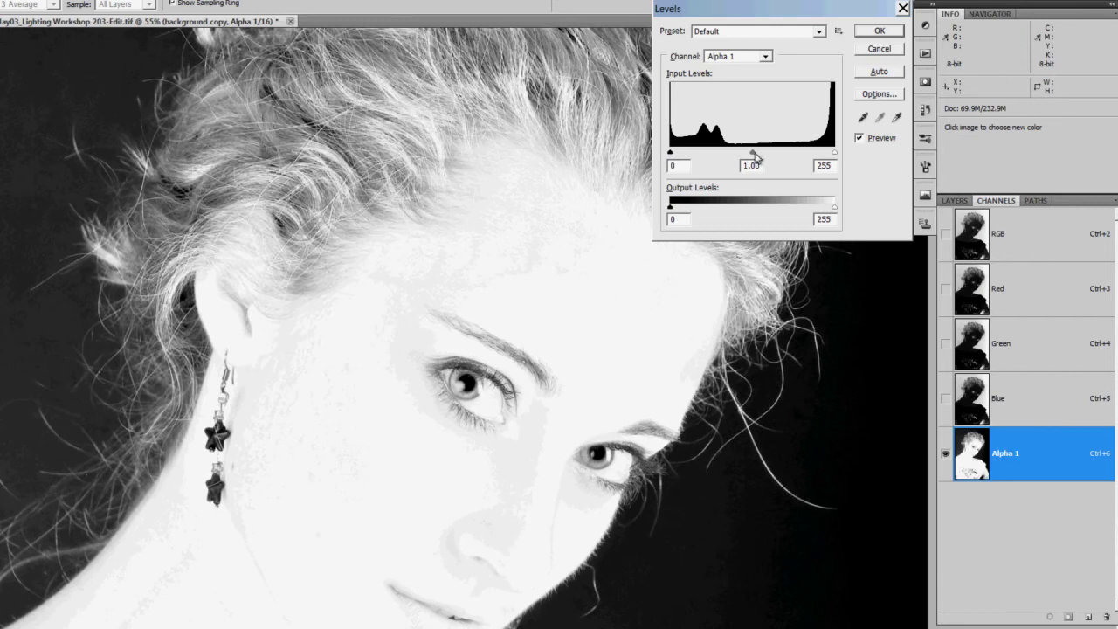
left_click_drag(758, 158, 768, 159)
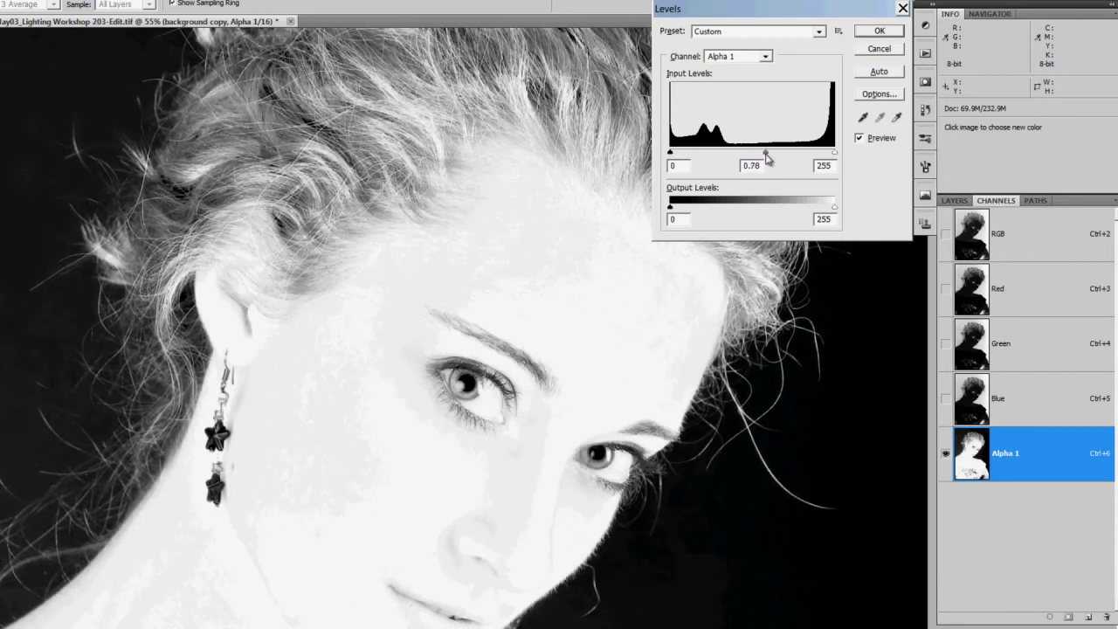
left_click(864, 118)
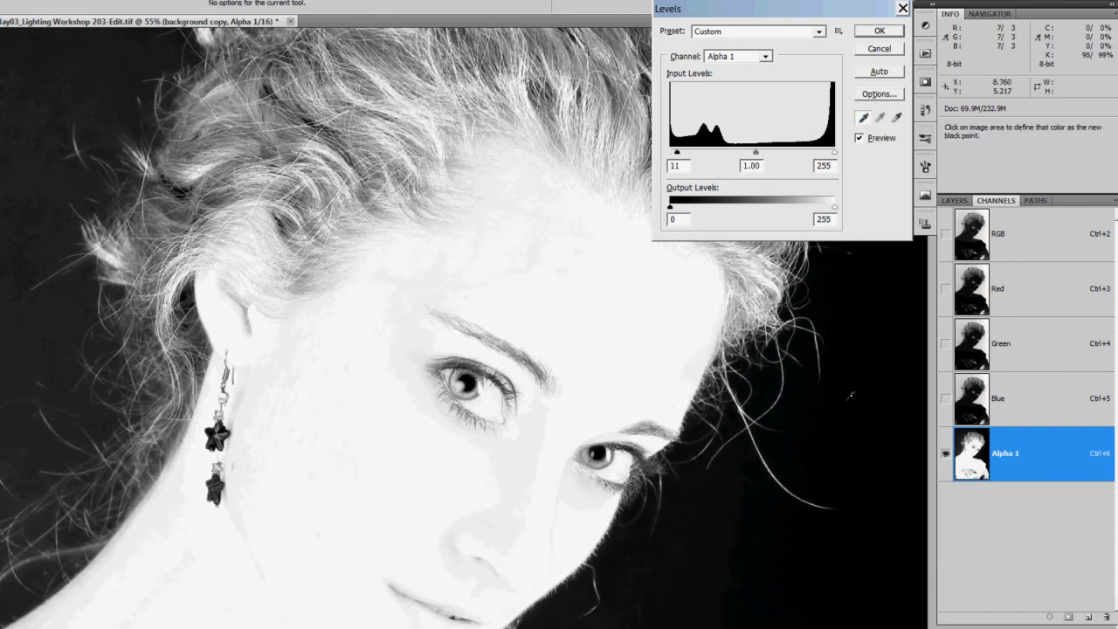
left_click(721, 525)
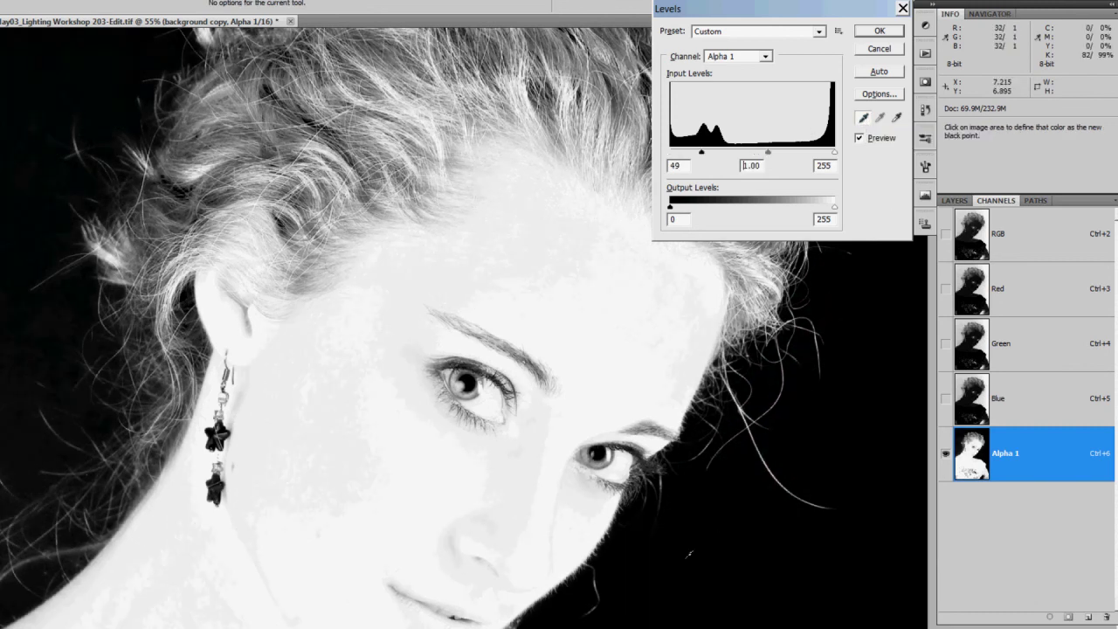
left_click_drag(700, 154, 697, 156)
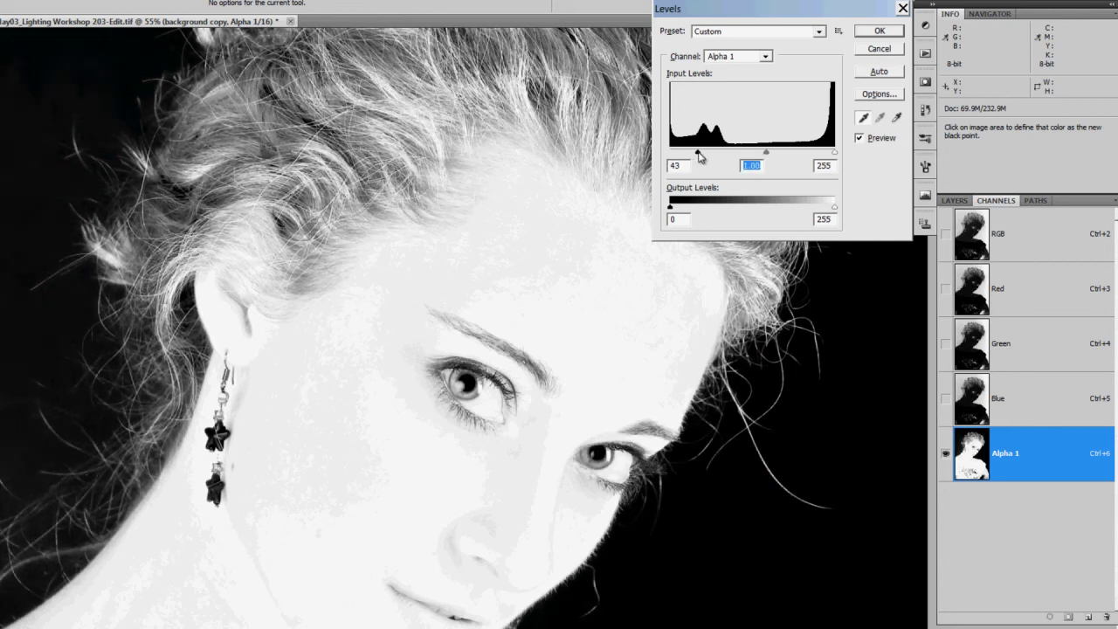
mouse_move(701, 154)
left_mouse_down()
mouse_move(689, 154)
mouse_move(699, 157)
left_mouse_up()
left_click_drag(373, 125, 348, 324)
left_click(878, 29)
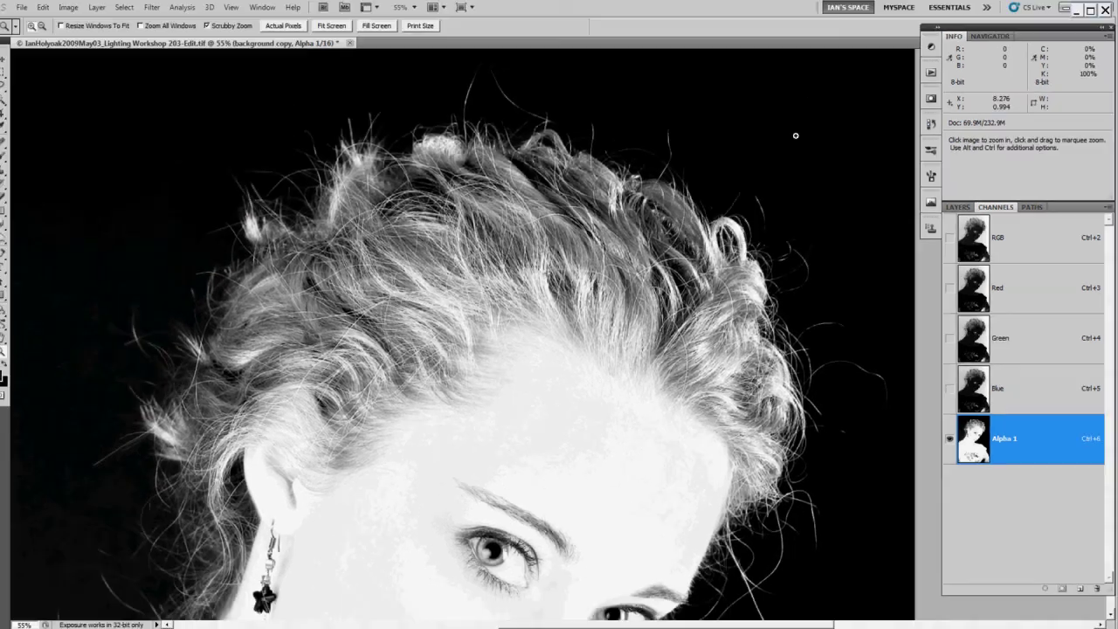
Lasso the inside of the head with a 30 px feather and fill it with white, leaving the fine hair outside.
key("l")
mouse_move(291, 507)
left_mouse_down()
mouse_move(250, 410)
mouse_move(271, 291)
mouse_move(524, 158)
mouse_move(709, 529)
mouse_move(669, 600)
mouse_move(294, 505)
left_mouse_up()
left_click(57, 10)
left_click(70, 225)
key("Return")
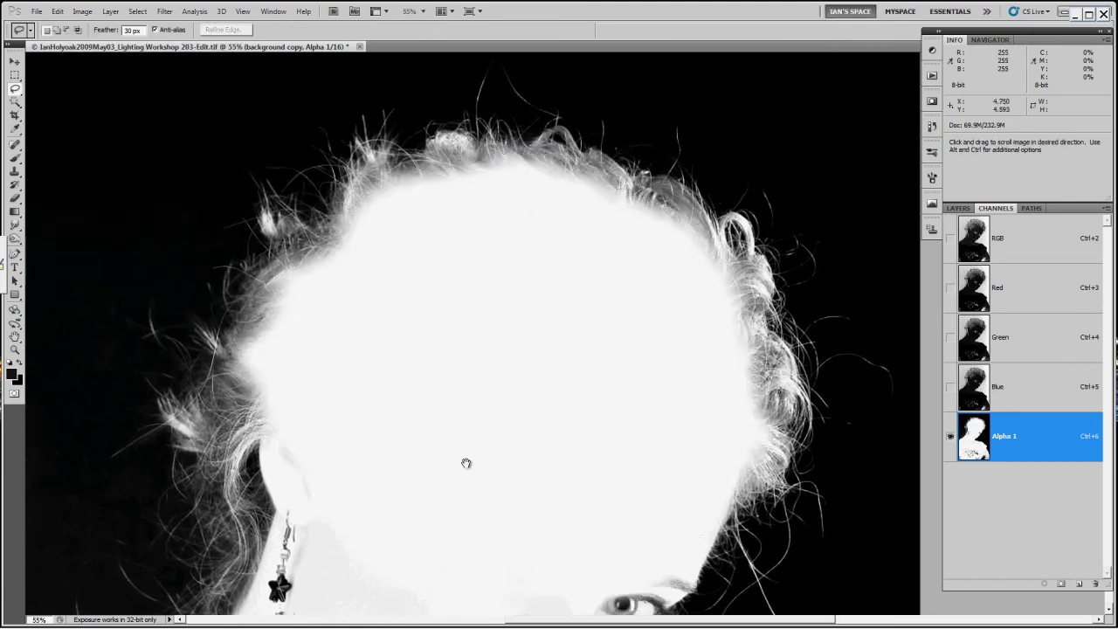
Lasso the lower face and neck with the 30 px feather, fill them with white and deselect.
scroll(559, 349, "down", 5)
mouse_move(654, 180)
left_mouse_down()
mouse_move(672, 281)
mouse_move(566, 389)
mouse_move(694, 514)
mouse_move(499, 569)
mouse_move(210, 371)
mouse_move(314, 179)
mouse_move(630, 166)
mouse_move(652, 180)
left_mouse_up()
key("shift+F5")
key("Return")
key("ctrl+d")
Paint the earring and the grey remnants along the facial profile white with a size 80 brush at 100% flow.
key("b")
key("x")
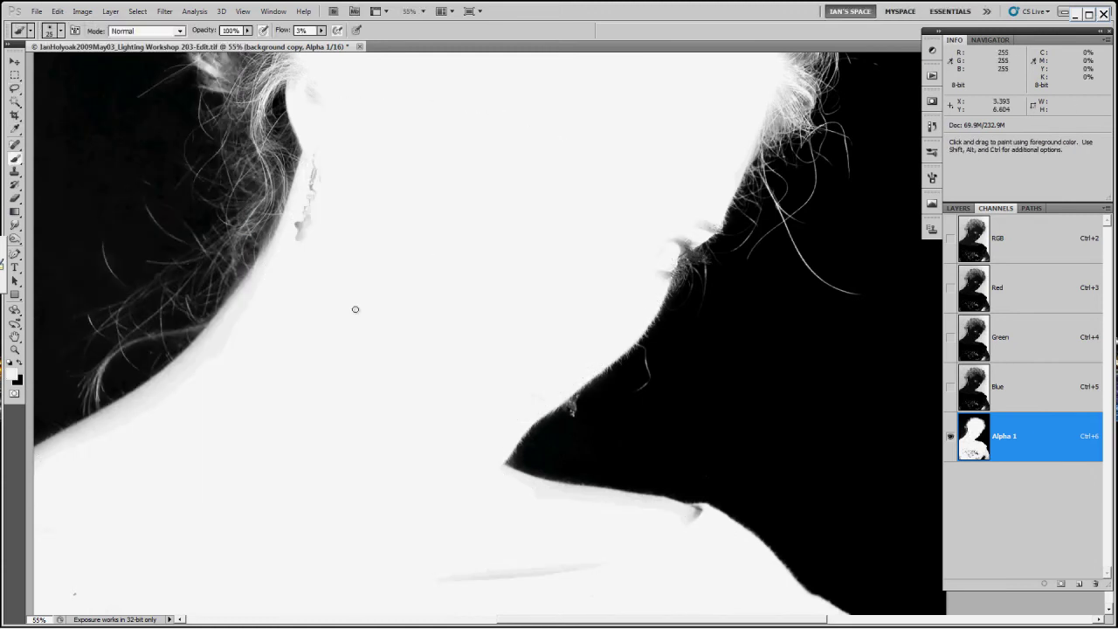
key("bracketright")
key("bracketright")
key("bracketright")
key("bracketright")
mouse_move(308, 187)
left_mouse_down()
mouse_move(311, 221)
mouse_move(323, 106)
left_mouse_up()
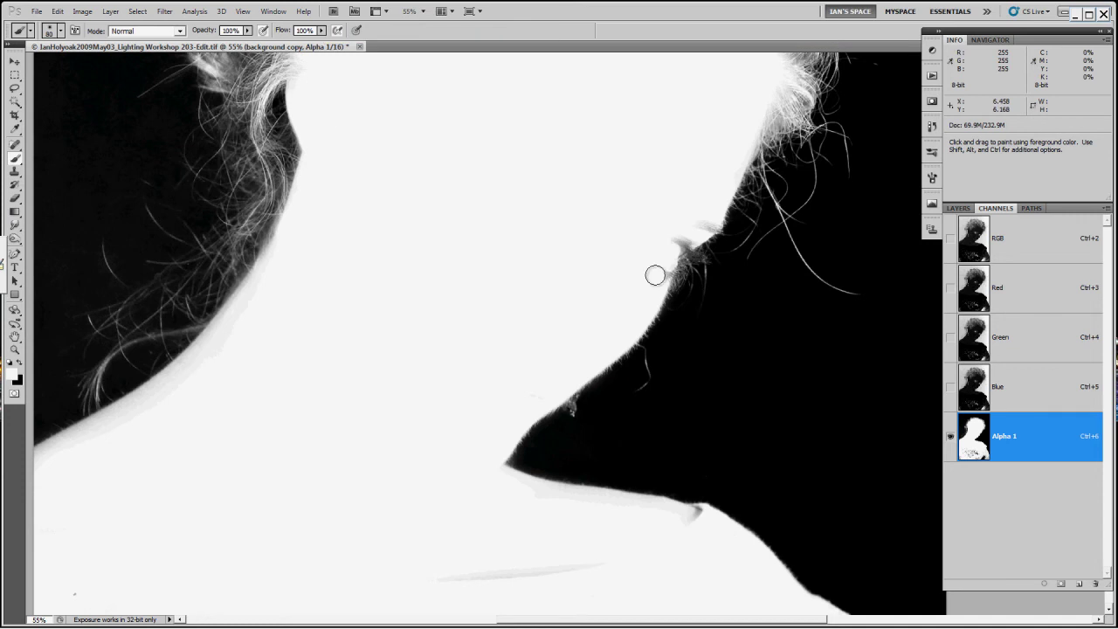
left_click_drag(656, 275, 707, 219)
left_click_drag(502, 431, 663, 354)
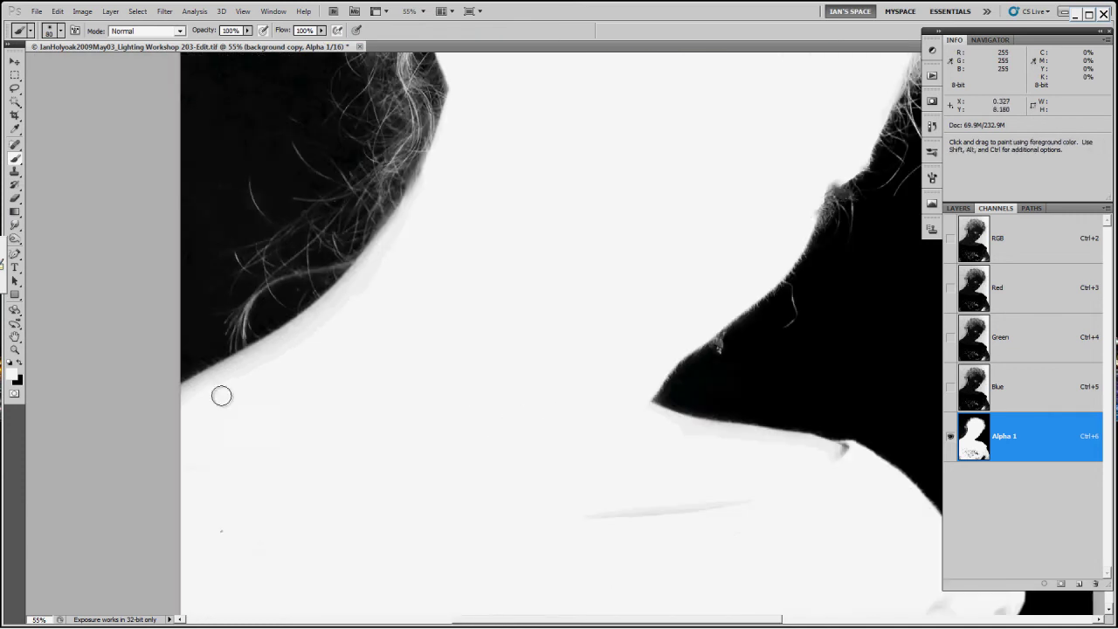
Enlarge the brush to 200 and paint the grey areas inside the neck and shoulder edges white.
key("bracketright")
key("bracketright")
key("bracketright")
mouse_move(409, 178)
left_mouse_down()
mouse_move(377, 268)
mouse_move(245, 372)
mouse_move(617, 514)
mouse_move(784, 451)
mouse_move(680, 456)
left_mouse_up()
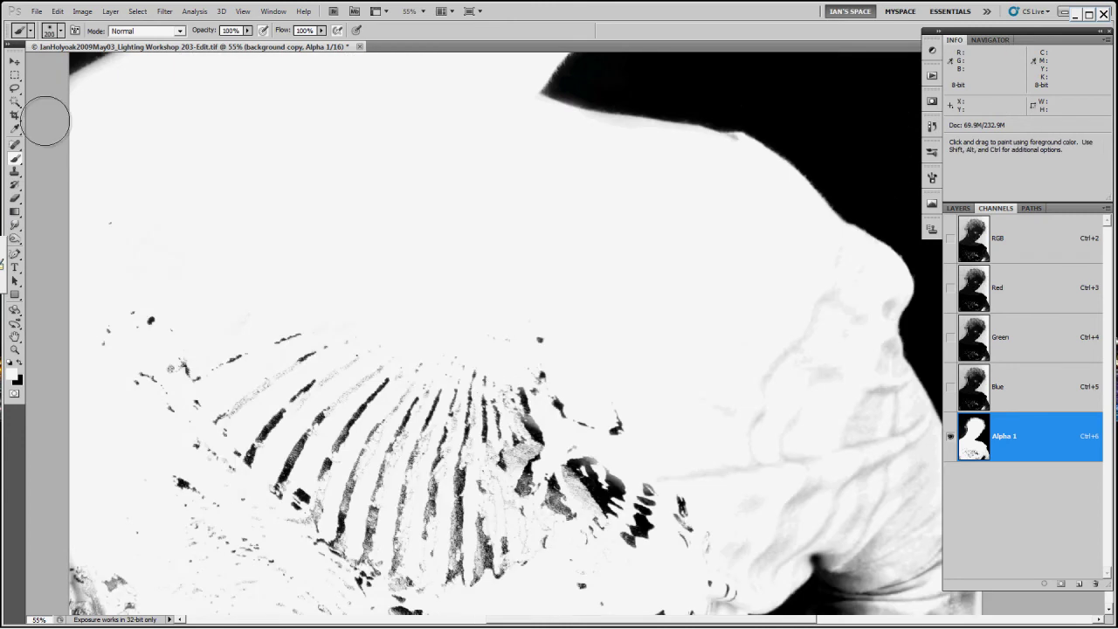
Lasso the dress, shoulder and arm around the dark armpit gap, fill them with white, and paint out the leftover grey patches.
key("l")
key("ctrl+0")
mouse_move(94, 68)
left_mouse_down()
mouse_move(512, 110)
mouse_move(794, 299)
mouse_move(849, 524)
mouse_move(625, 488)
mouse_move(70, 487)
mouse_move(90, 70)
left_mouse_up()
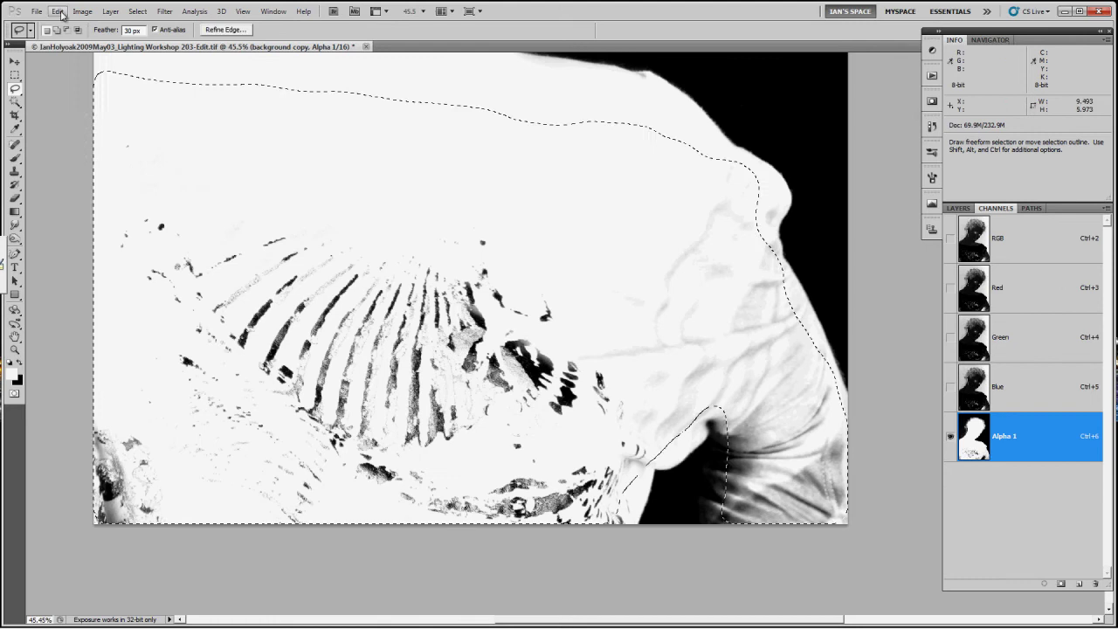
left_click(59, 12)
left_click(93, 224)
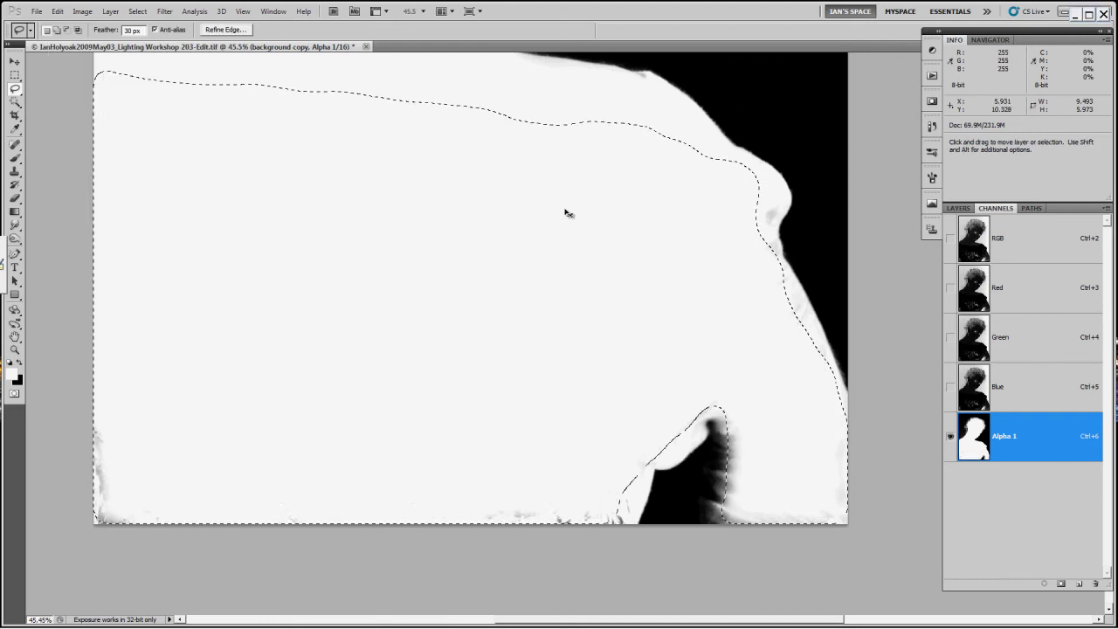
key("ctrl+d")
key("b")
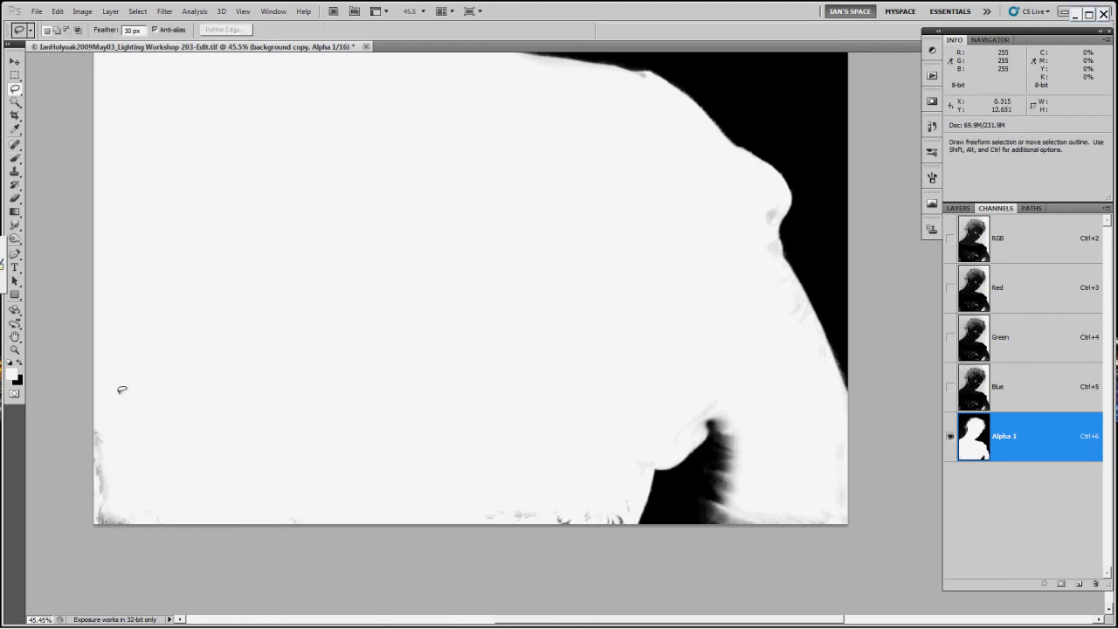
mouse_move(659, 432)
left_mouse_down()
mouse_move(792, 338)
mouse_move(761, 347)
mouse_move(643, 275)
left_mouse_up()
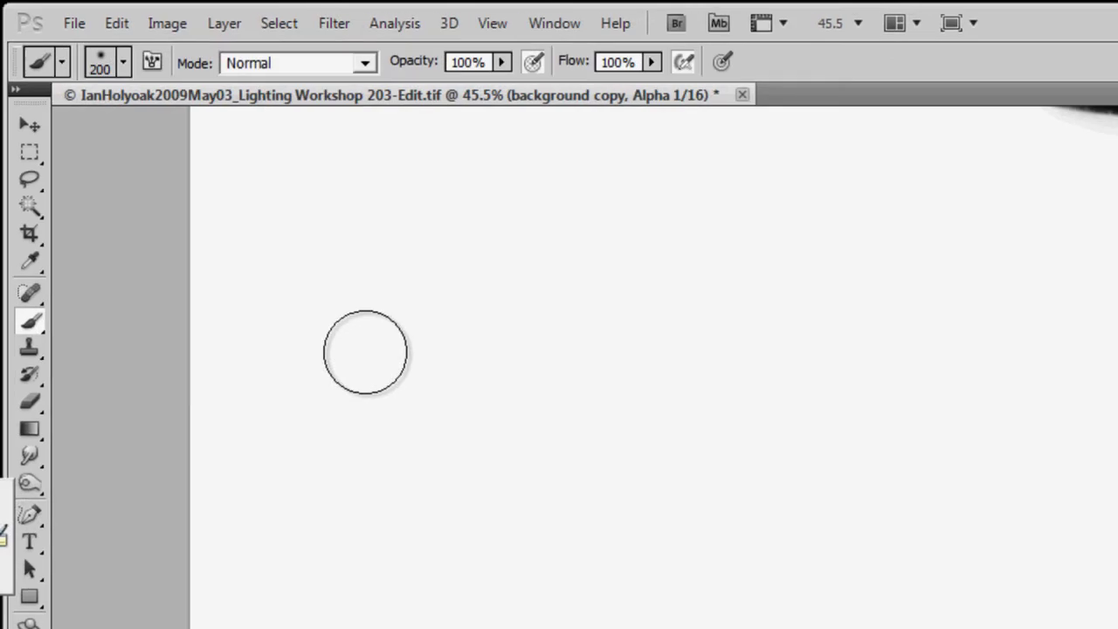
Set up the Burn tool with the Midtones range and 50% exposure.
left_click_drag(29, 485, 92, 485)
left_click(87, 506)
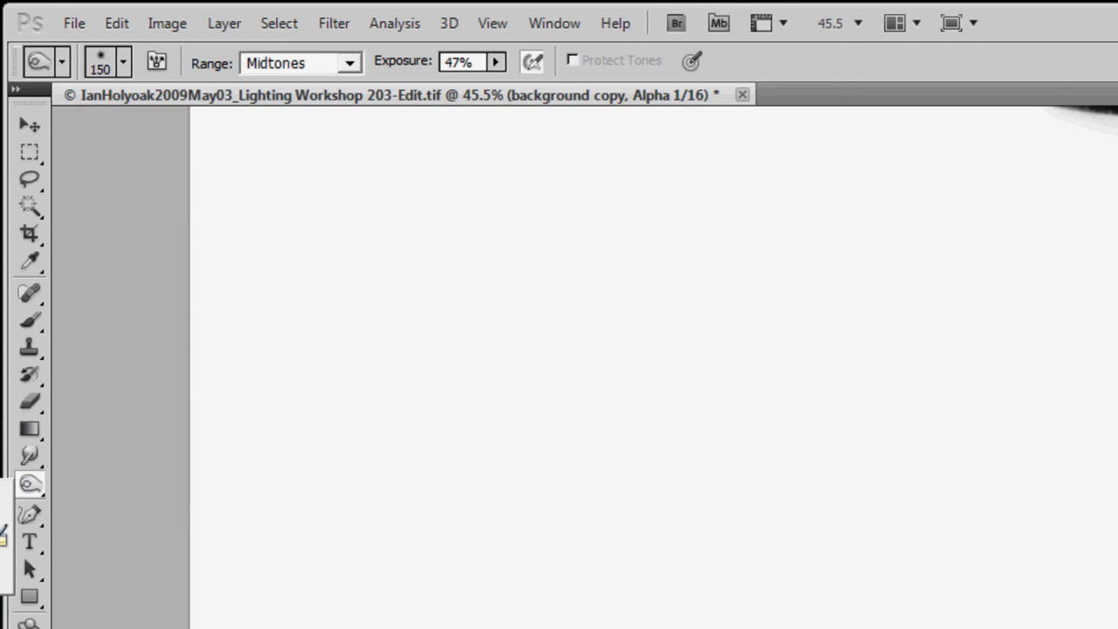
double_click(454, 62)
type("50")
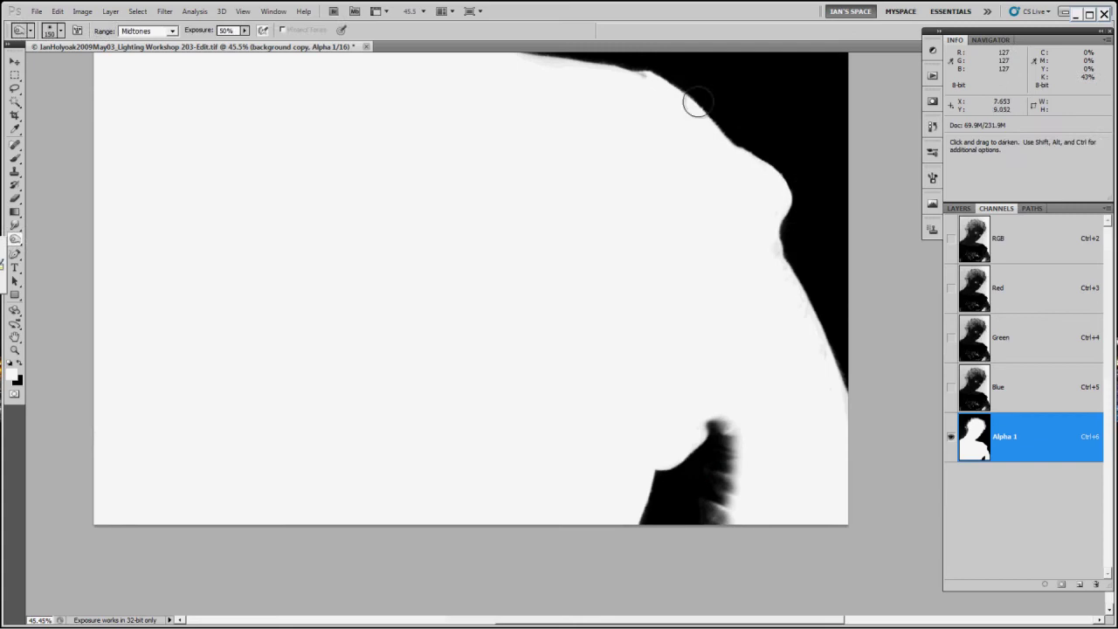
Dodge the grey fringes along the arm, shoulder and neck edges to white with an enlarged brush.
key("shift+o")
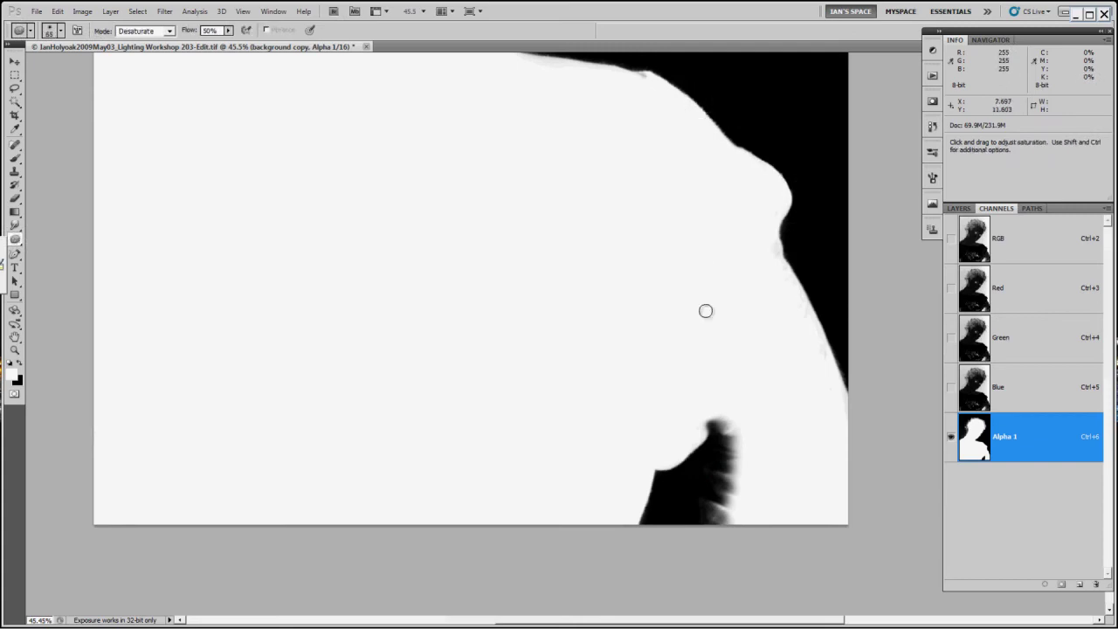
key("shift+o")
key("bracketright")
key("bracketright")
key("bracketright")
key("bracketright")
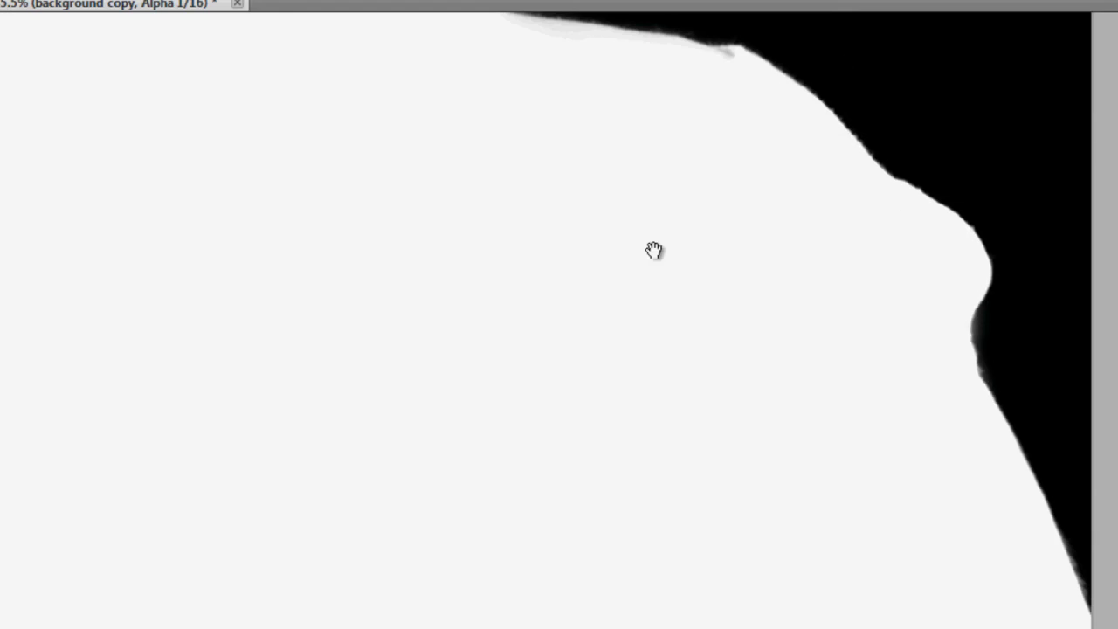
left_click_drag(654, 250, 753, 592)
left_click_drag(820, 392, 621, 352)
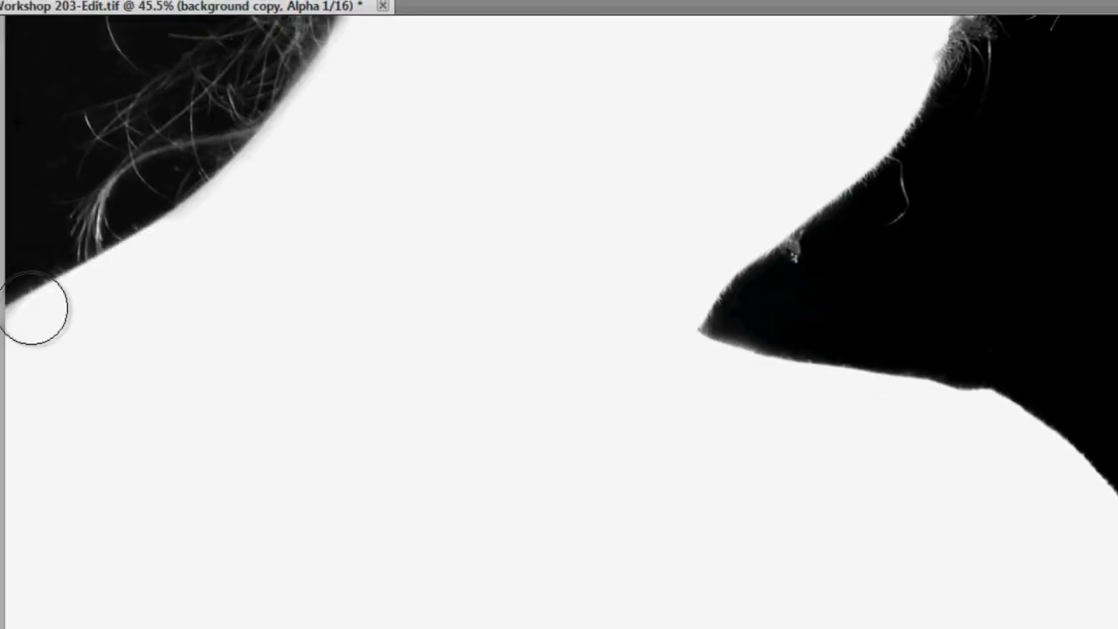
left_click_drag(283, 160, 407, 554)
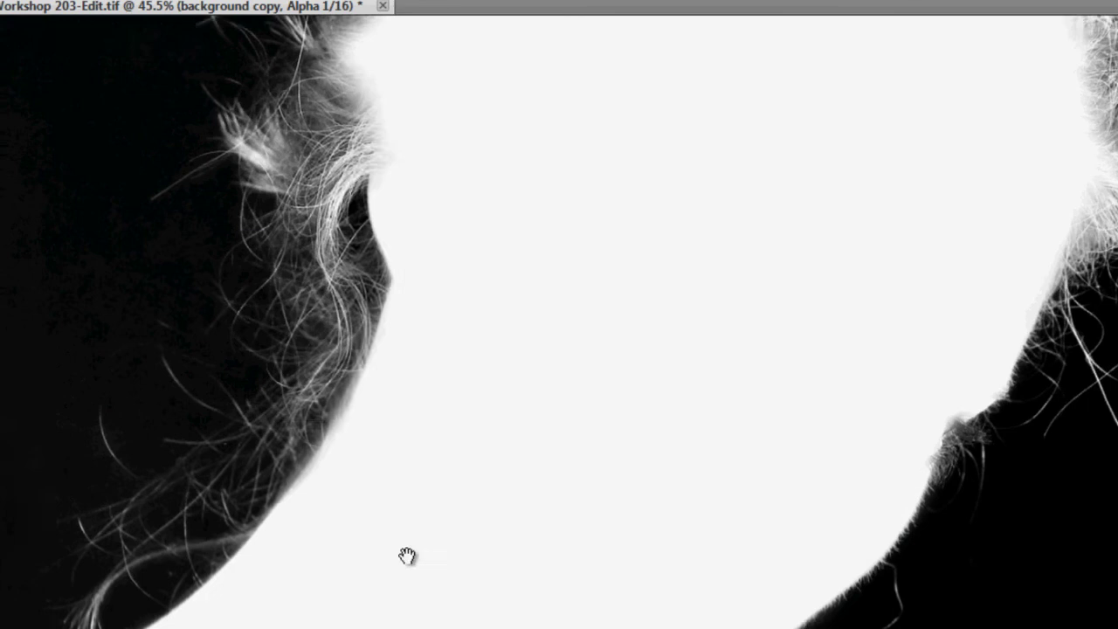
mouse_move(306, 587)
left_mouse_down()
mouse_move(386, 267)
mouse_move(402, 97)
left_mouse_up()
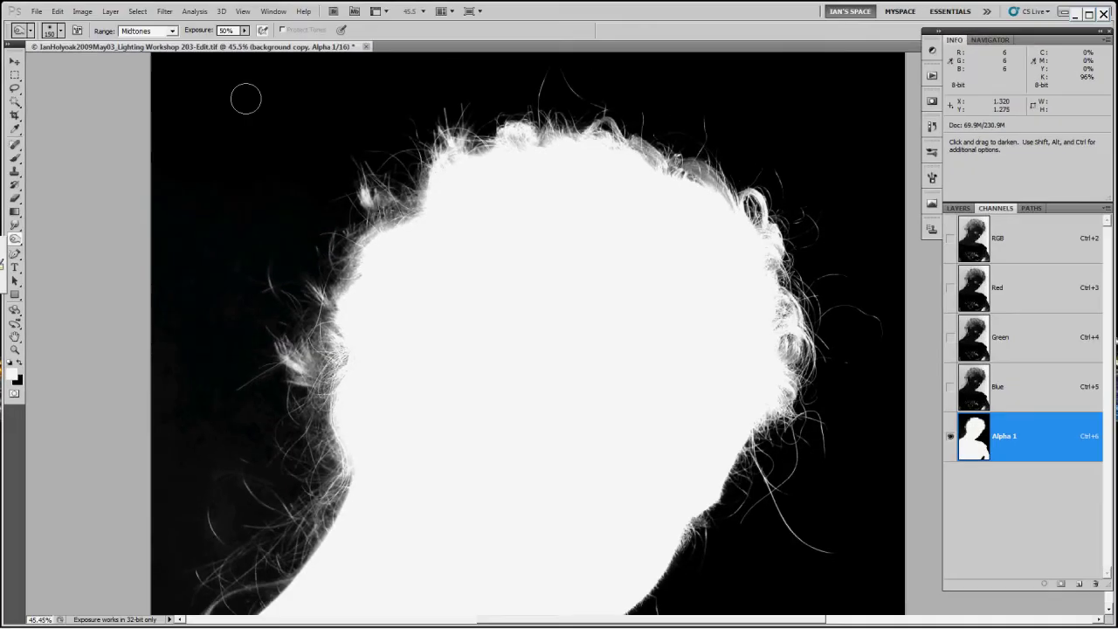
Burn the grey backdrop around the loose hair beside the neck using Midtones at 50% exposure.
scroll(221, 495, "up", 2)
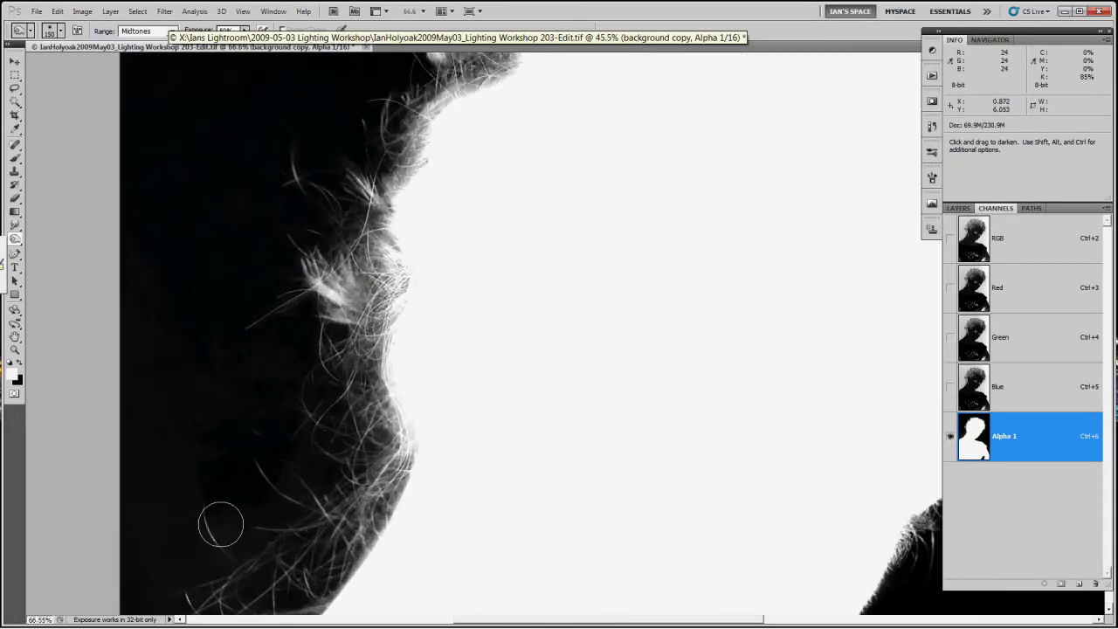
left_click_drag(221, 495, 350, 335)
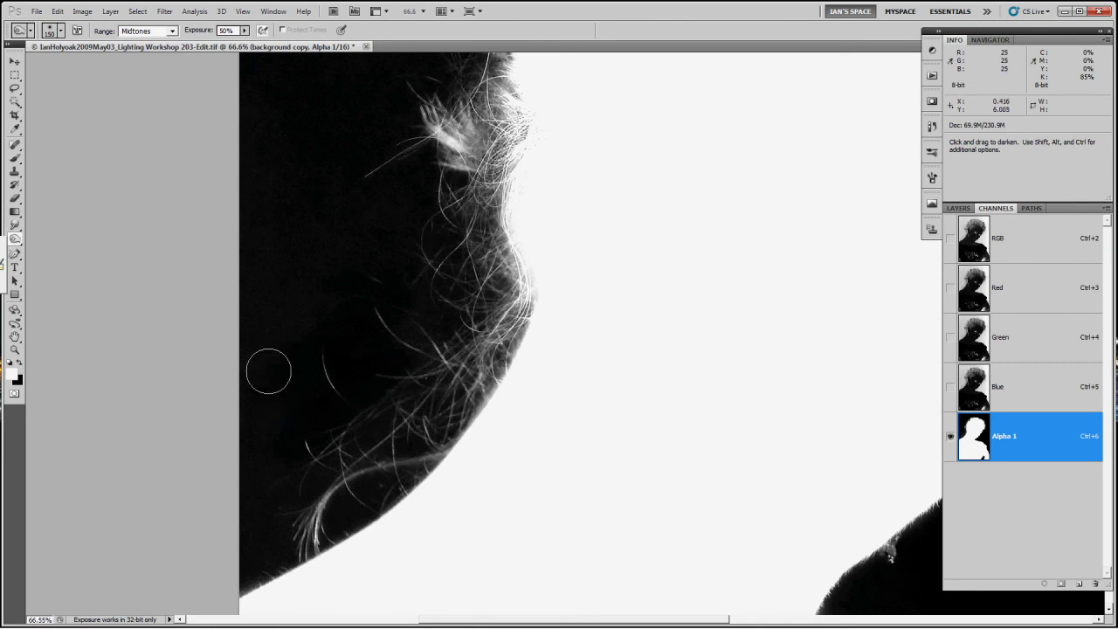
mouse_move(338, 297)
left_mouse_down()
mouse_move(444, 275)
mouse_move(468, 297)
mouse_move(454, 399)
left_mouse_up()
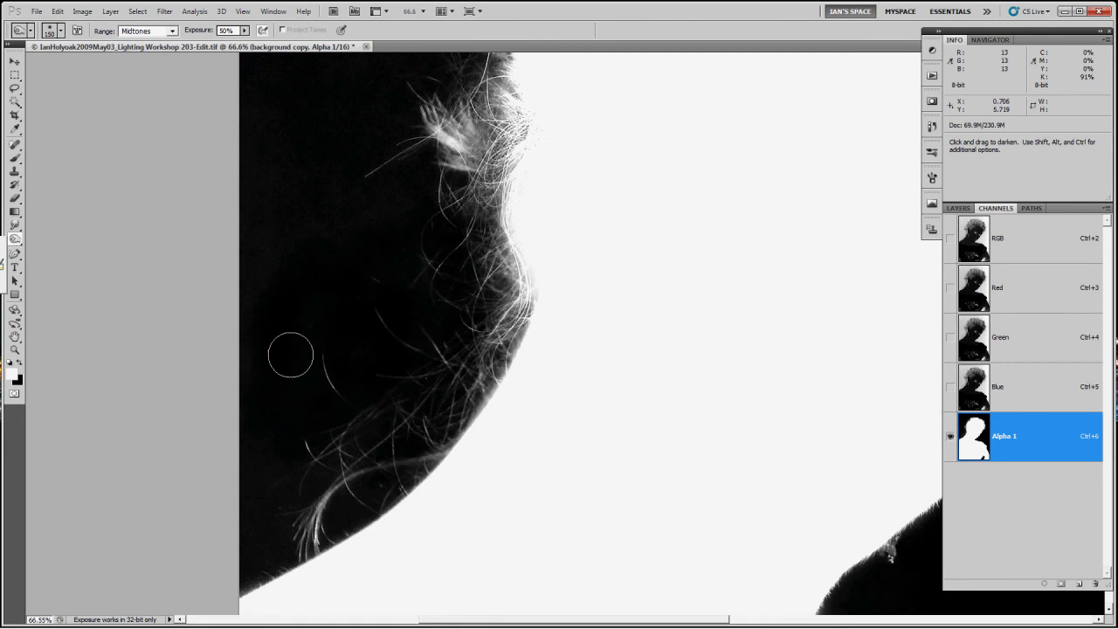
mouse_move(282, 418)
left_mouse_down()
mouse_move(298, 502)
mouse_move(361, 492)
mouse_move(430, 419)
left_mouse_up()
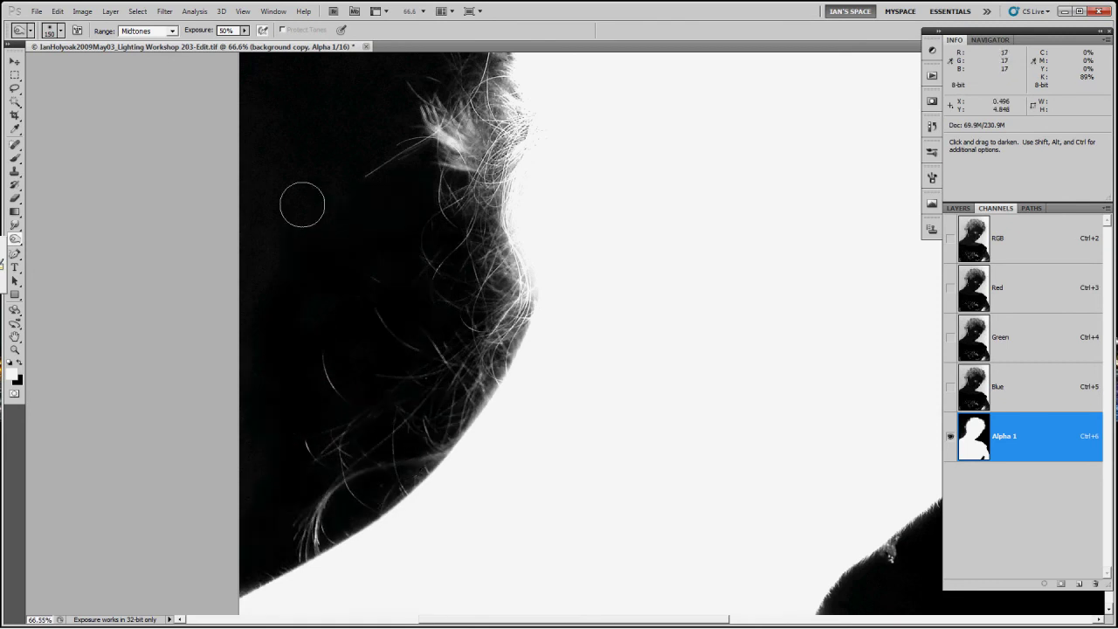
left_click_drag(302, 205, 300, 245)
mouse_move(488, 228)
left_mouse_down()
mouse_move(489, 172)
mouse_move(516, 218)
mouse_move(511, 299)
left_mouse_up()
mouse_move(504, 113)
left_mouse_down()
mouse_move(446, 139)
mouse_move(495, 102)
left_mouse_up()
mouse_move(285, 543)
left_mouse_down()
mouse_move(292, 488)
mouse_move(320, 529)
mouse_move(349, 411)
mouse_move(494, 262)
mouse_move(509, 194)
mouse_move(485, 109)
mouse_move(481, 139)
mouse_move(451, 142)
left_mouse_up()
Dodge the hair tufts on the left side of the head with Highlights at 50% exposure and burn the nearby backdrop.
key("shift+o")
key("shift+o")
left_click_drag(464, 209, 421, 367)
key("shift+o")
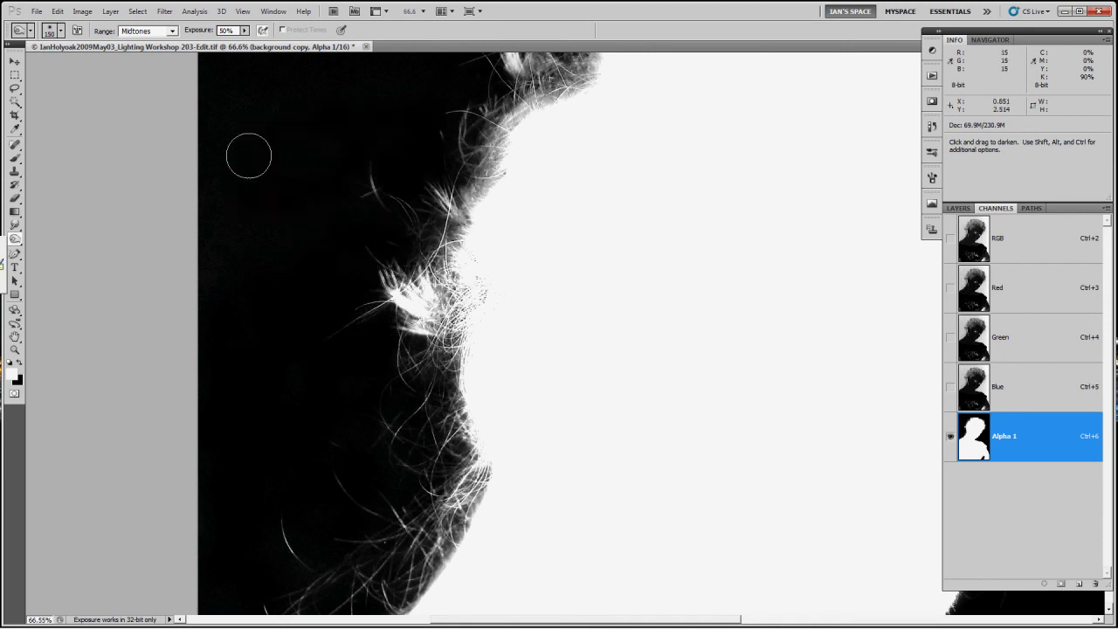
key("shift+o")
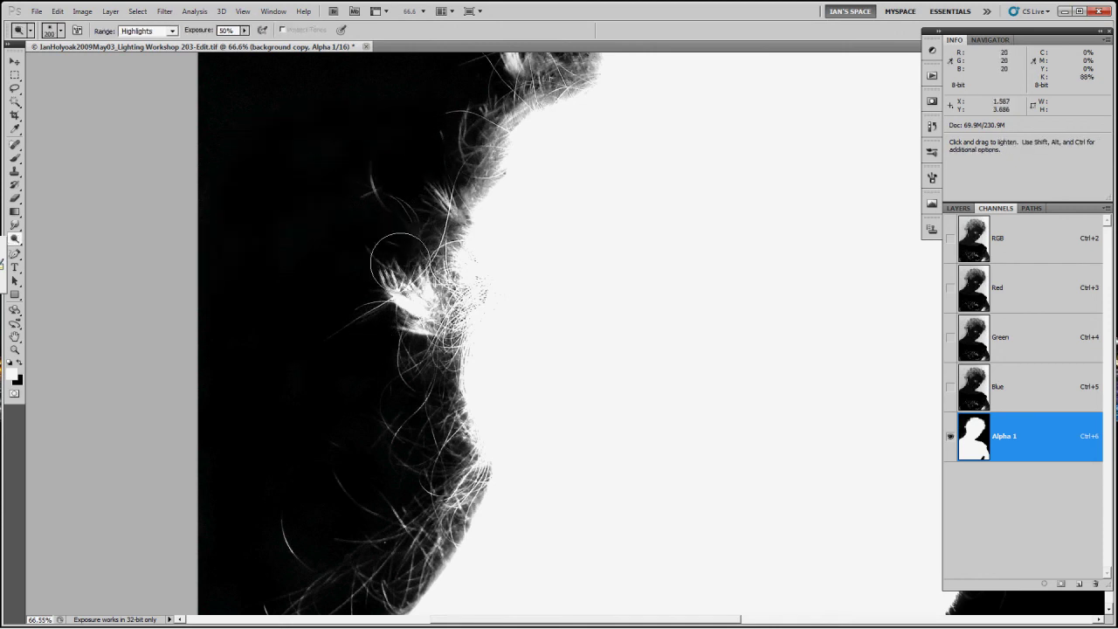
mouse_move(367, 173)
left_mouse_down()
mouse_move(441, 222)
mouse_move(437, 201)
mouse_move(465, 148)
mouse_move(516, 140)
left_mouse_up()
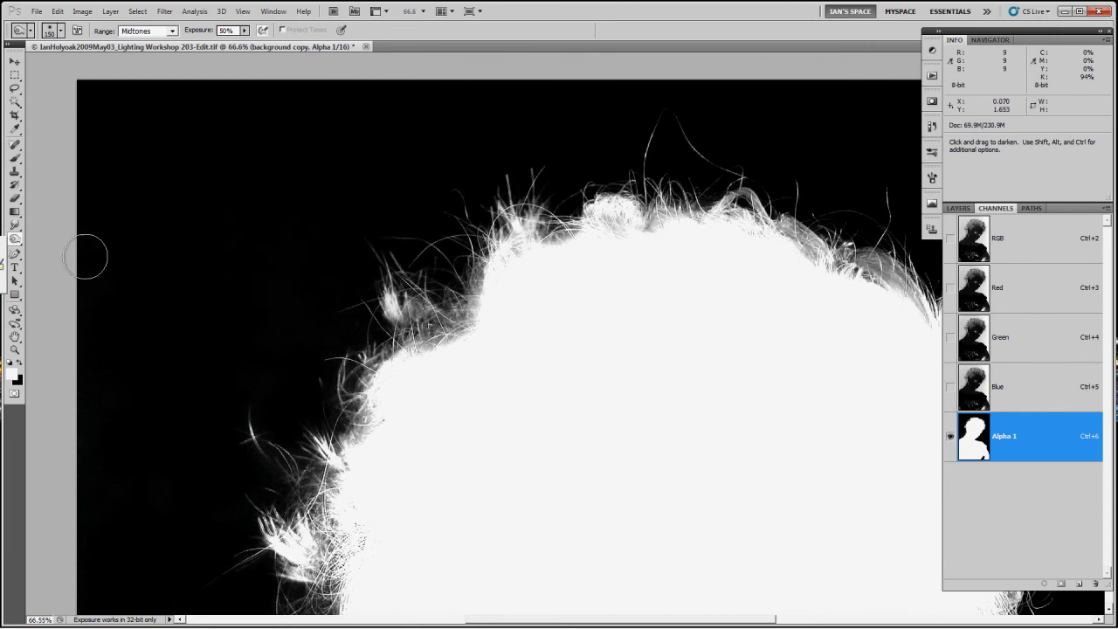
Dodge the hair across the top of the head and down its upper right side with Highlights at 50% exposure.
key("shift+o")
key("shift+o")
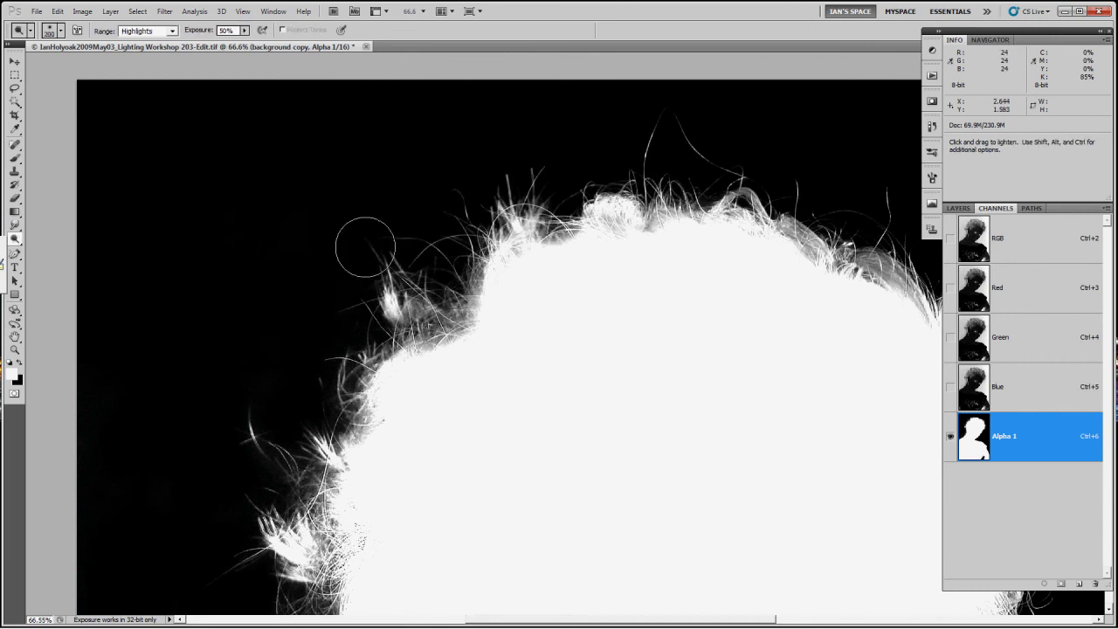
mouse_move(362, 242)
left_mouse_down()
mouse_move(414, 241)
mouse_move(472, 272)
mouse_move(463, 326)
mouse_move(436, 337)
mouse_move(462, 308)
mouse_move(413, 367)
mouse_move(358, 371)
mouse_move(328, 451)
mouse_move(326, 515)
mouse_move(336, 543)
mouse_move(355, 547)
mouse_move(327, 585)
mouse_move(283, 458)
mouse_move(812, 237)
left_mouse_up()
key("space")
mouse_move(759, 278)
left_mouse_down()
mouse_move(473, 256)
mouse_move(579, 241)
mouse_move(539, 219)
mouse_move(617, 229)
mouse_move(671, 305)
mouse_move(712, 419)
mouse_move(730, 275)
mouse_move(719, 504)
mouse_move(748, 393)
left_mouse_up()
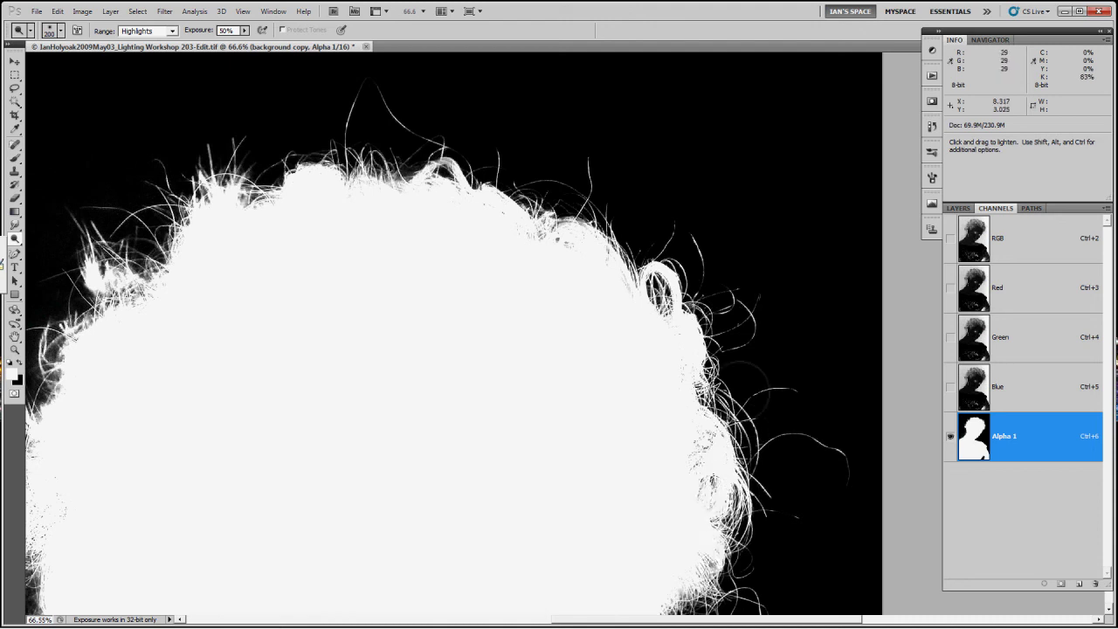
Dodge the stray hairs on the right side of the head and the edge of the face down towards the chin.
key("space")
left_click_drag(630, 433, 587, 144)
mouse_move(690, 245)
left_mouse_down()
mouse_move(750, 229)
mouse_move(651, 358)
mouse_move(524, 477)
left_mouse_up()
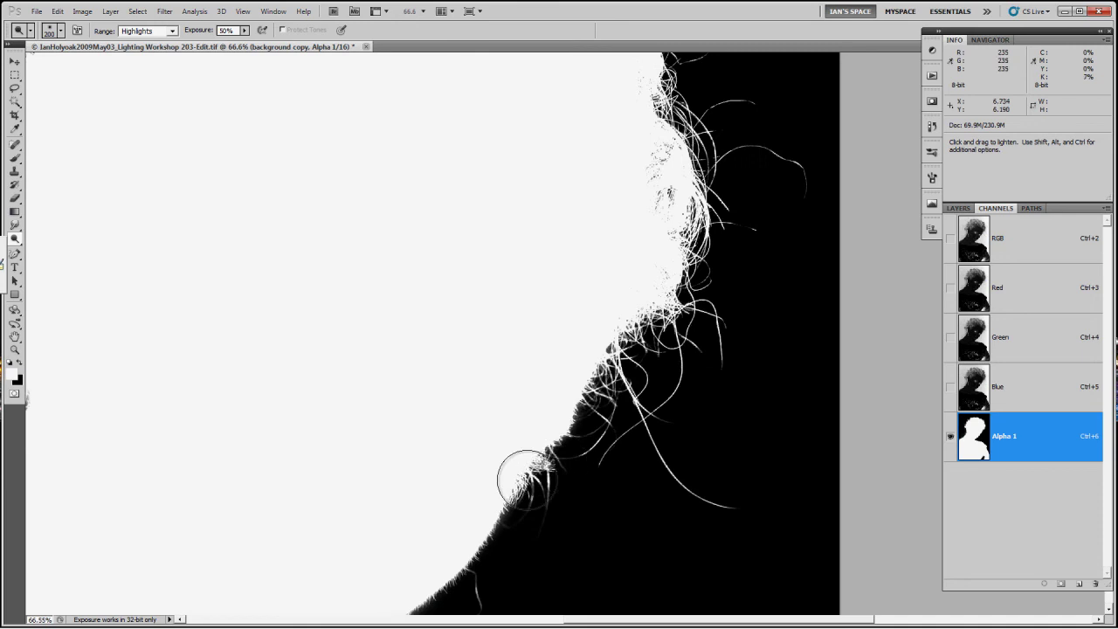
key("space")
mouse_move(419, 420)
left_mouse_down()
mouse_move(445, 267)
mouse_move(436, 229)
left_mouse_up()
mouse_move(537, 316)
left_mouse_down()
mouse_move(556, 313)
mouse_move(486, 385)
mouse_move(382, 452)
mouse_move(330, 512)
mouse_move(424, 527)
mouse_move(360, 518)
mouse_move(392, 527)
mouse_move(369, 479)
mouse_move(502, 419)
left_mouse_up()
Burn the backdrop around the chin and above the shoulder using Midtones at 50% exposure.
key("shift+o")
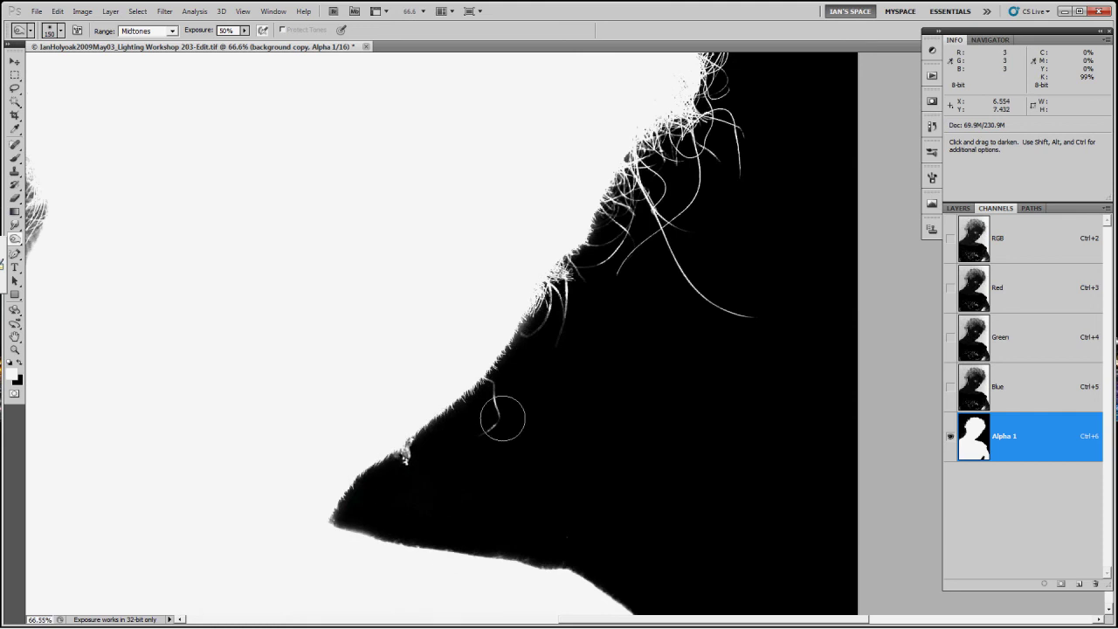
mouse_move(534, 357)
left_mouse_down()
mouse_move(532, 328)
mouse_move(631, 321)
left_mouse_up()
left_click_drag(518, 539, 567, 564)
left_click_drag(667, 548, 541, 368)
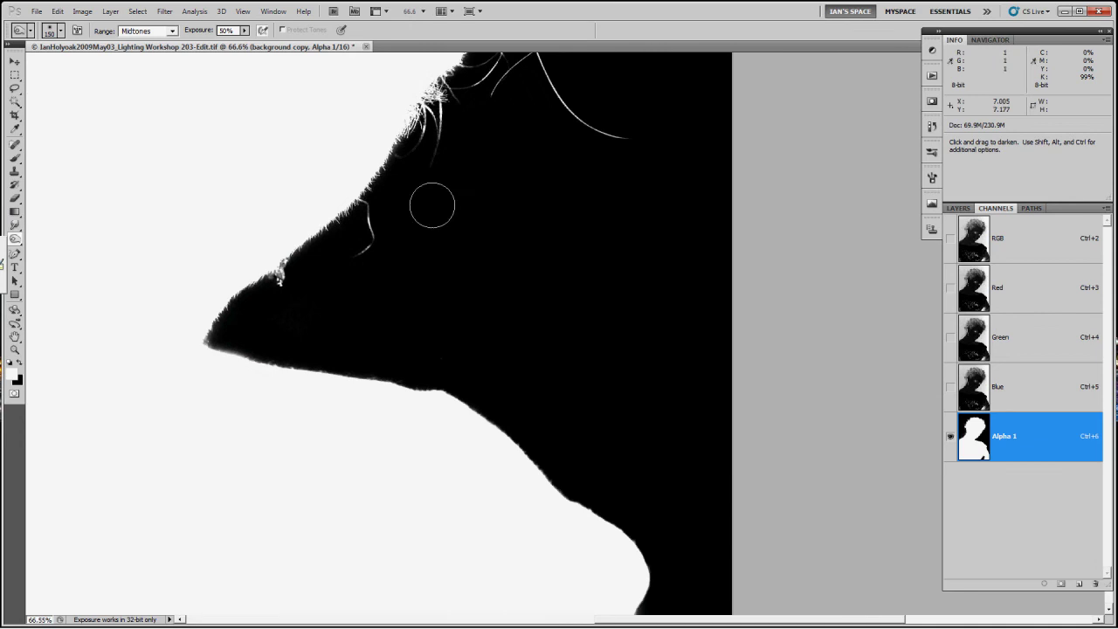
Burn the remaining grey backdrop beside the hair on the left side of the head.
left_click_drag(480, 146, 519, 598)
mouse_move(432, 178)
left_mouse_down()
mouse_move(466, 321)
mouse_move(655, 184)
left_mouse_up()
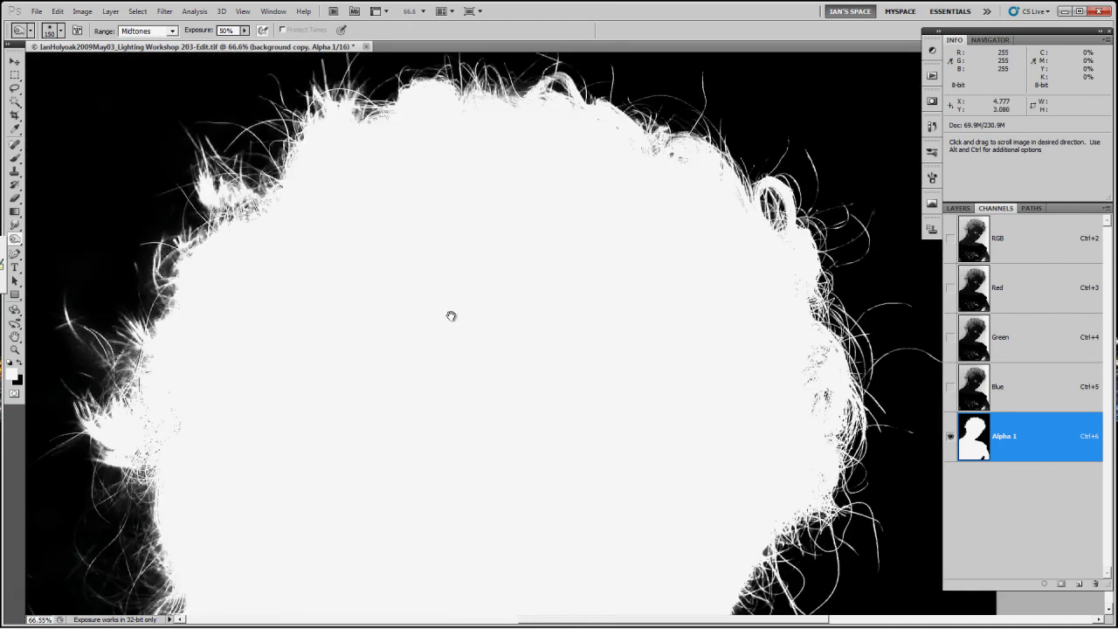
mouse_move(272, 316)
left_mouse_down()
mouse_move(288, 289)
mouse_move(401, 208)
left_mouse_up()
mouse_move(294, 162)
left_mouse_down()
mouse_move(245, 245)
mouse_move(233, 192)
left_mouse_up()
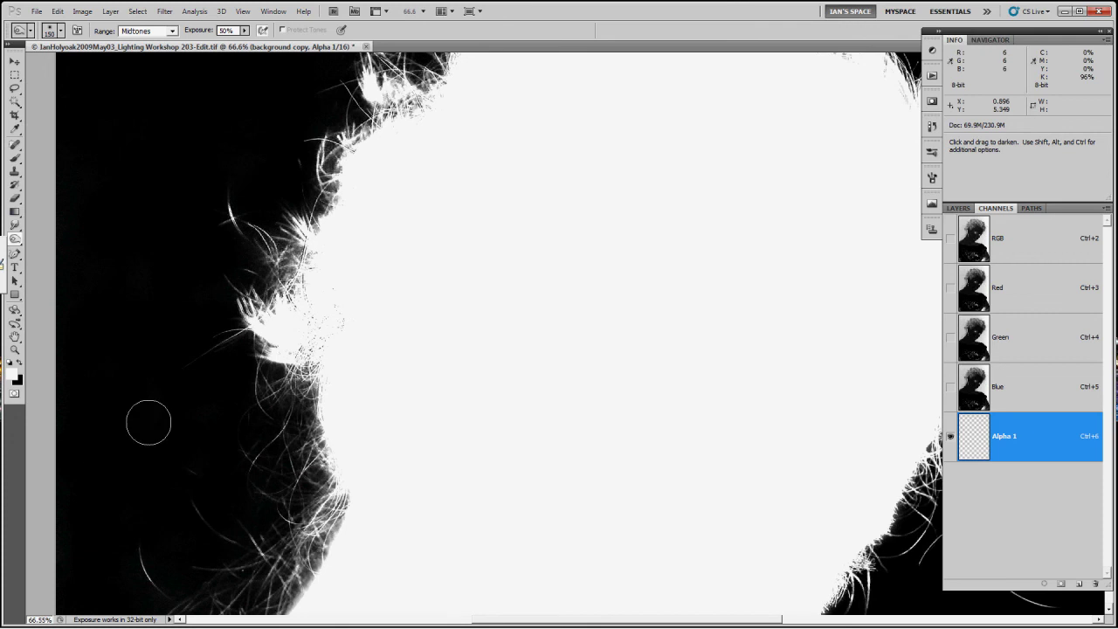
scroll(145, 424, "left", 3)
scroll(180, 390, "down", 5)
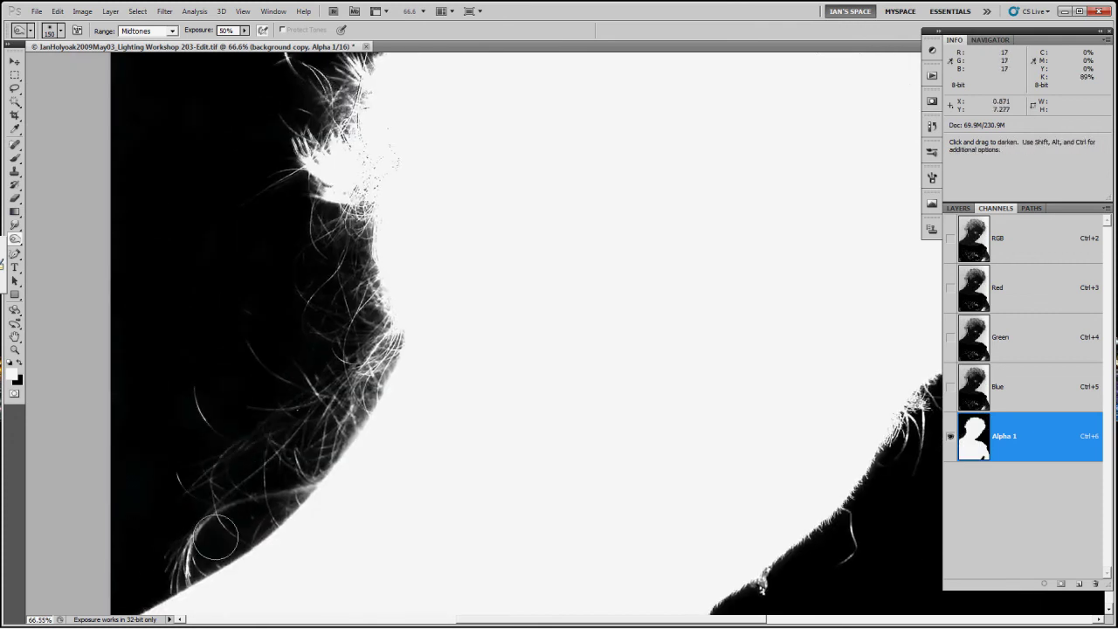
Dodge the loose strands along the nape and neck with a size 70 brush on Highlights at 50% exposure.
key("shift+o")
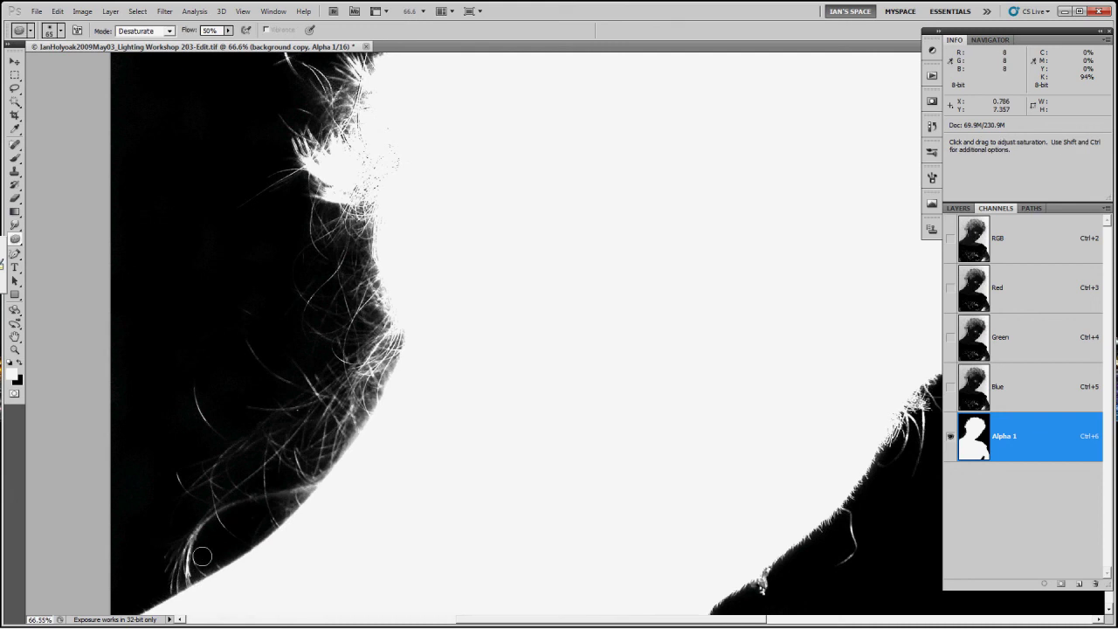
key("shift+o")
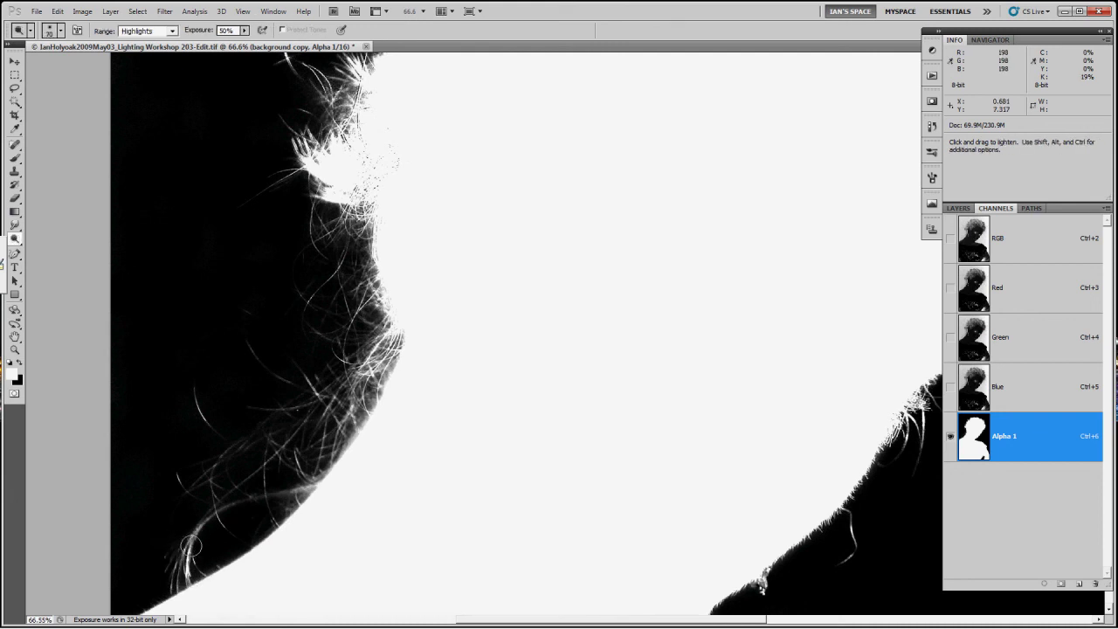
mouse_move(191, 548)
left_mouse_down()
mouse_move(325, 476)
mouse_move(384, 363)
mouse_move(353, 229)
mouse_move(345, 269)
left_mouse_up()
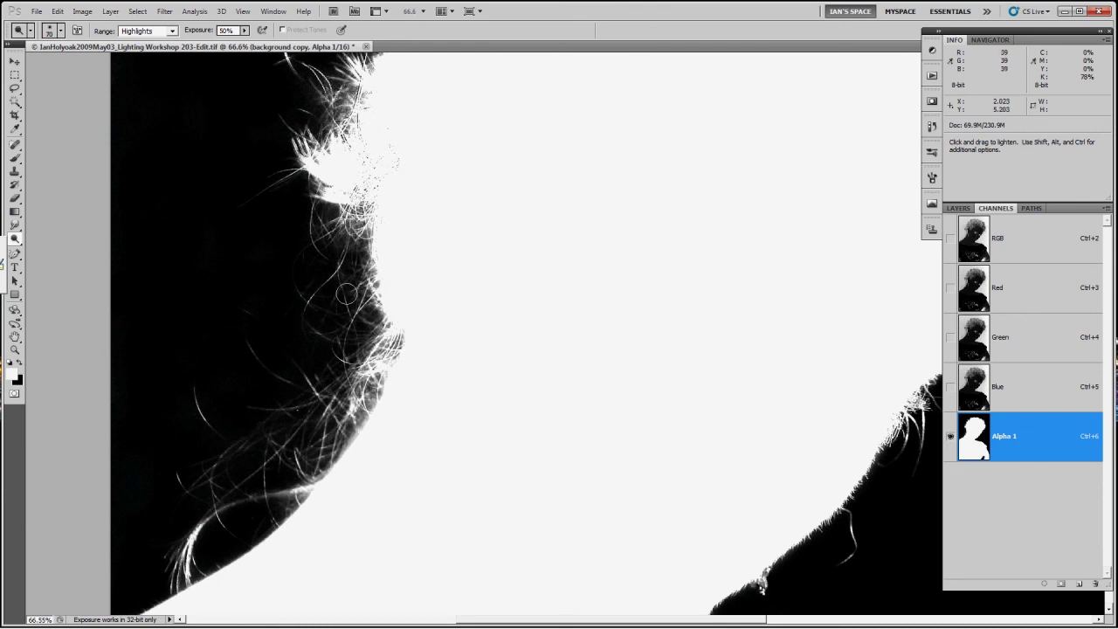
left_click_drag(339, 338, 266, 366)
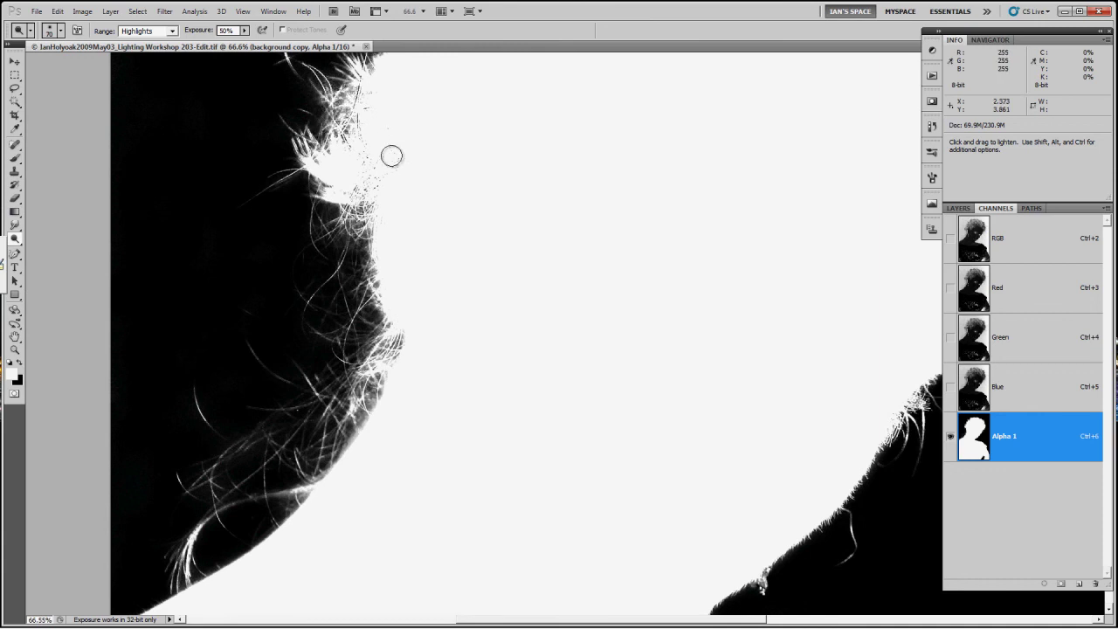
Paint the dark specks inside the hair edge white with a size 200 brush, and load the Alpha 1 channel as a selection.
key("b")
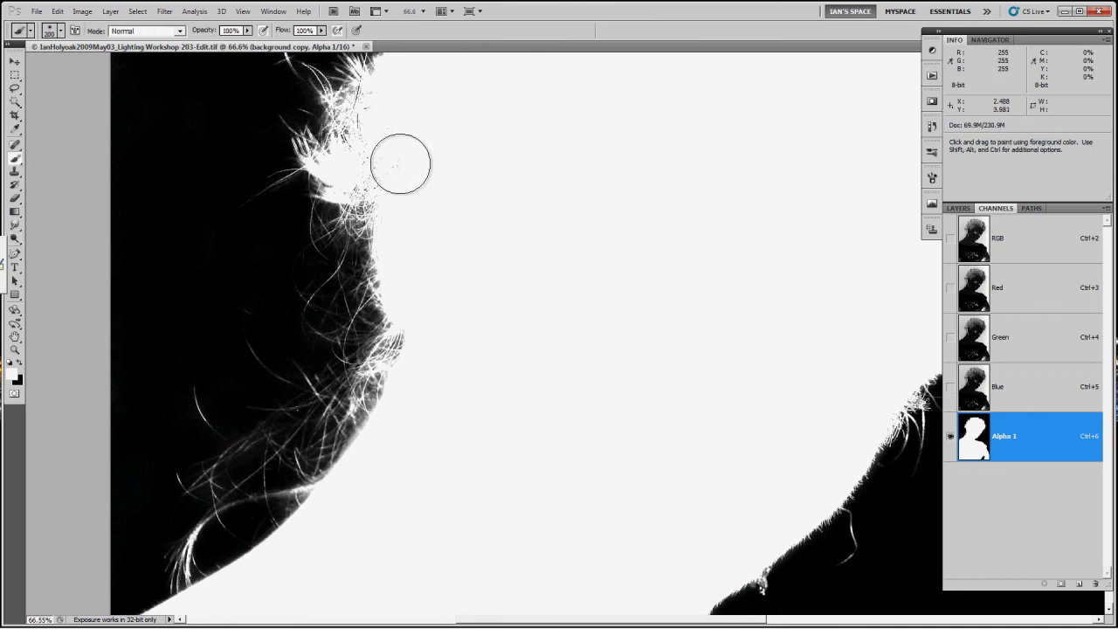
mouse_move(368, 144)
left_mouse_down()
mouse_move(401, 110)
mouse_move(427, 137)
left_mouse_up()
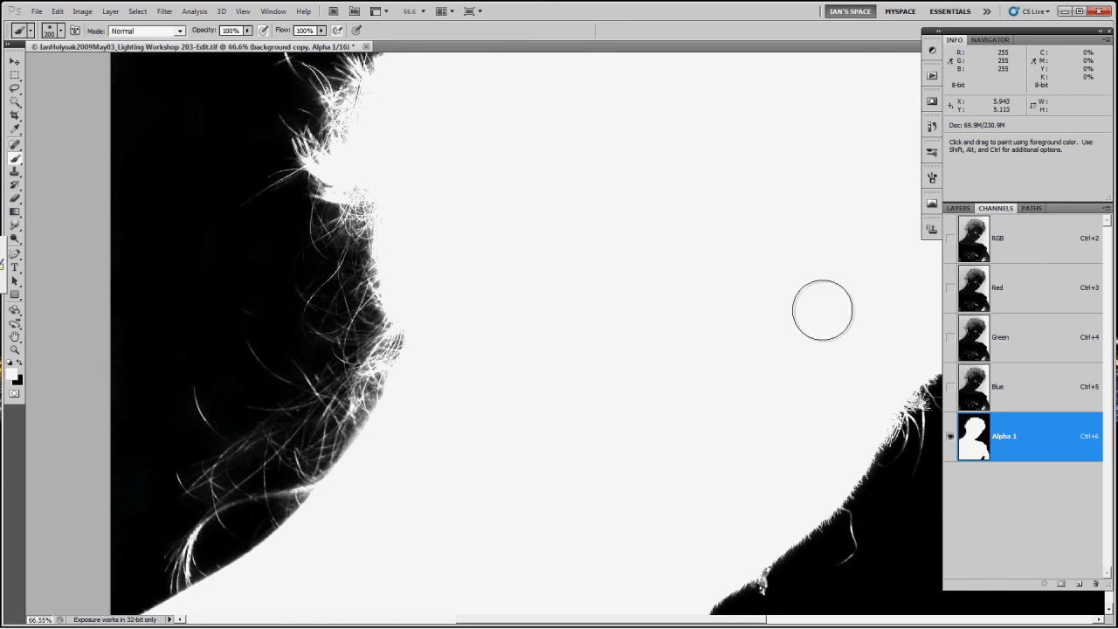
left_click(978, 436, "ctrl")
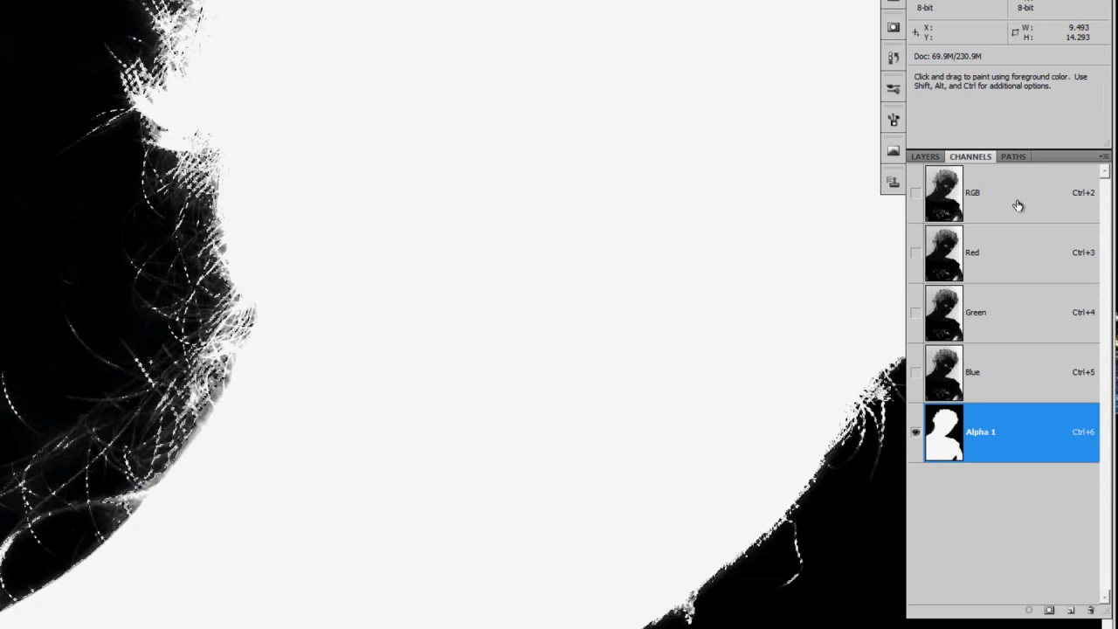
Return to the RGB composite, make the background layer active and hide the background copy layer.
left_click(1034, 247)
left_click(958, 209)
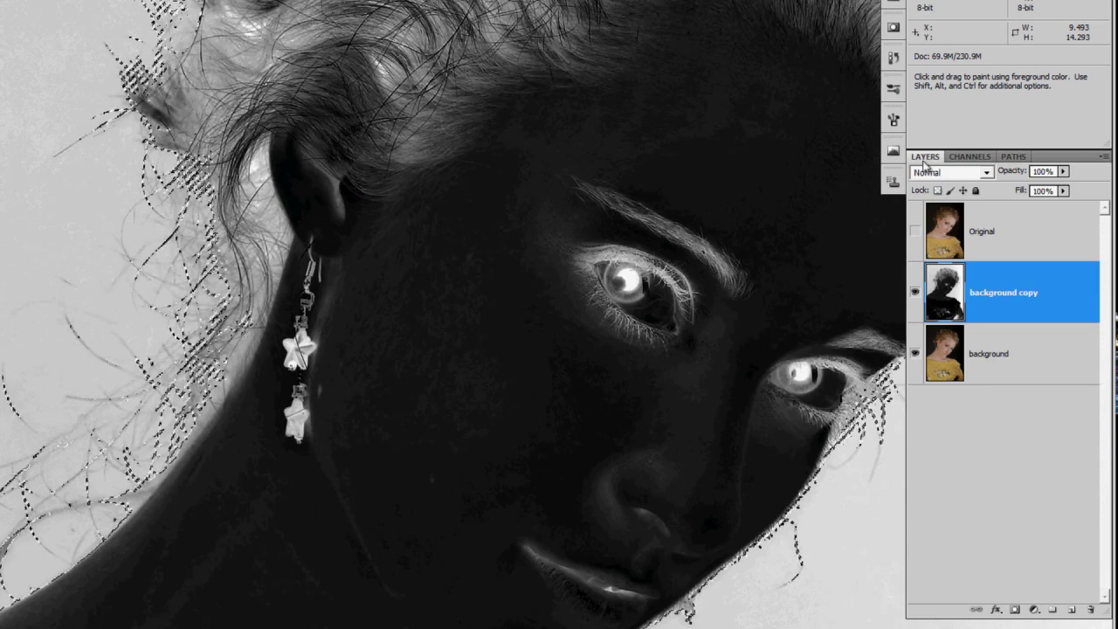
left_click(1020, 371)
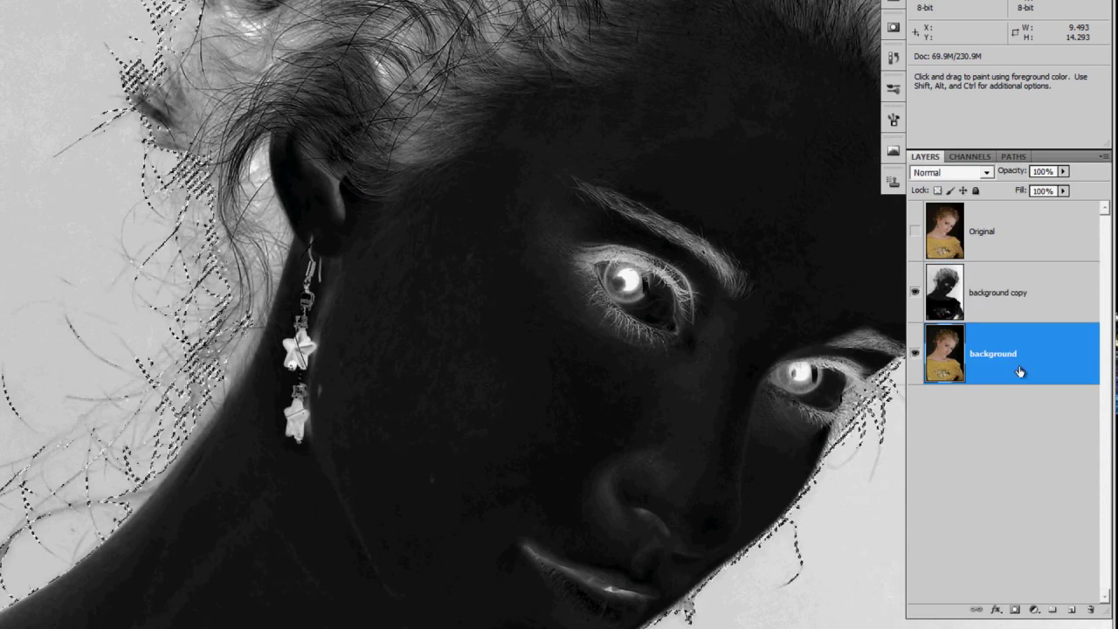
left_click(915, 295)
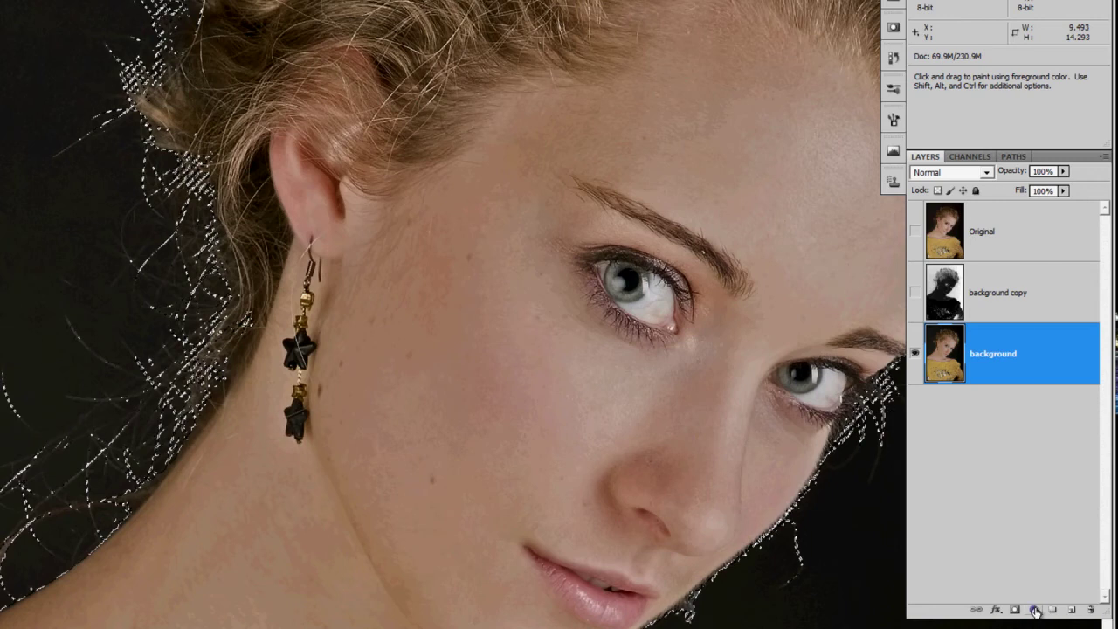
Add a Solid Color fill layer in near-black 010000 above the background layer and invert its mask to cover the backdrop.
left_click(1035, 609)
left_click(933, 287)
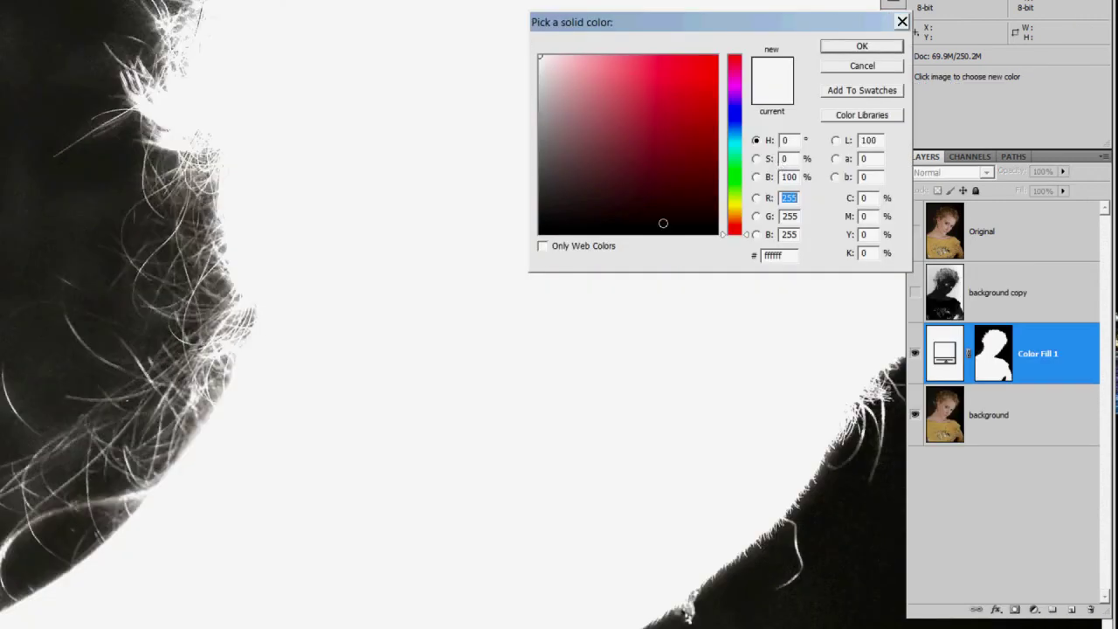
left_click(716, 234)
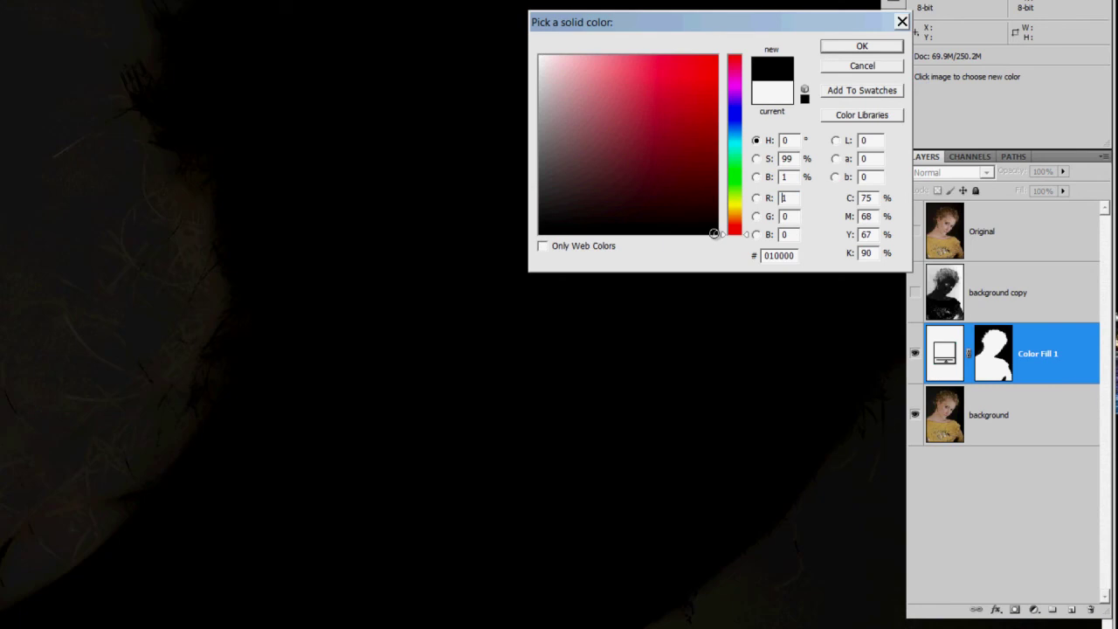
left_click(862, 48)
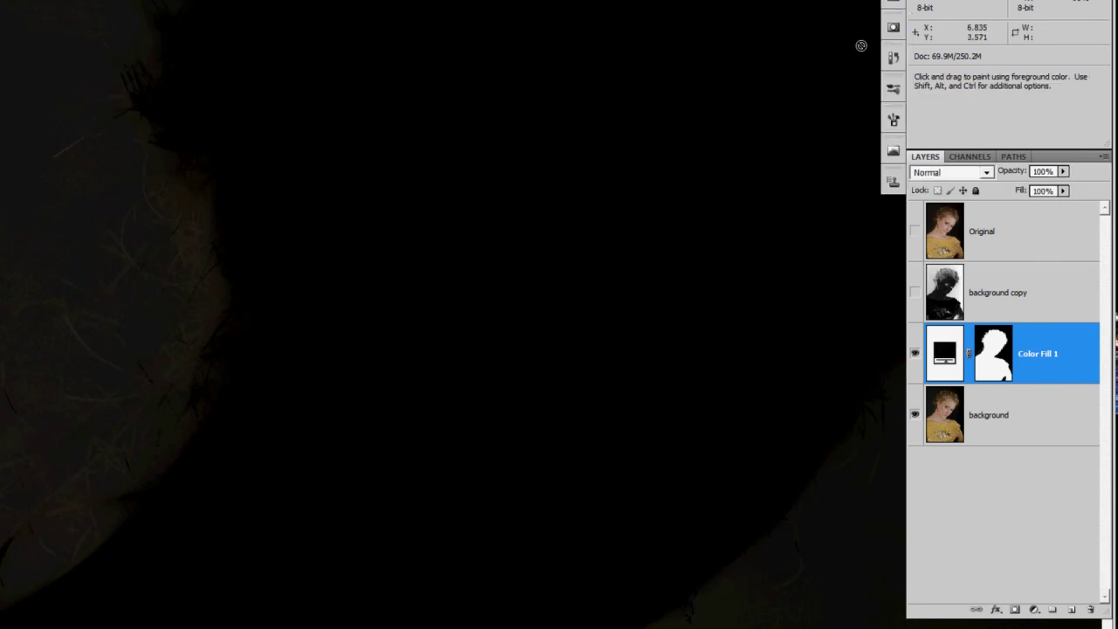
left_click(1002, 365)
key("ctrl+i")
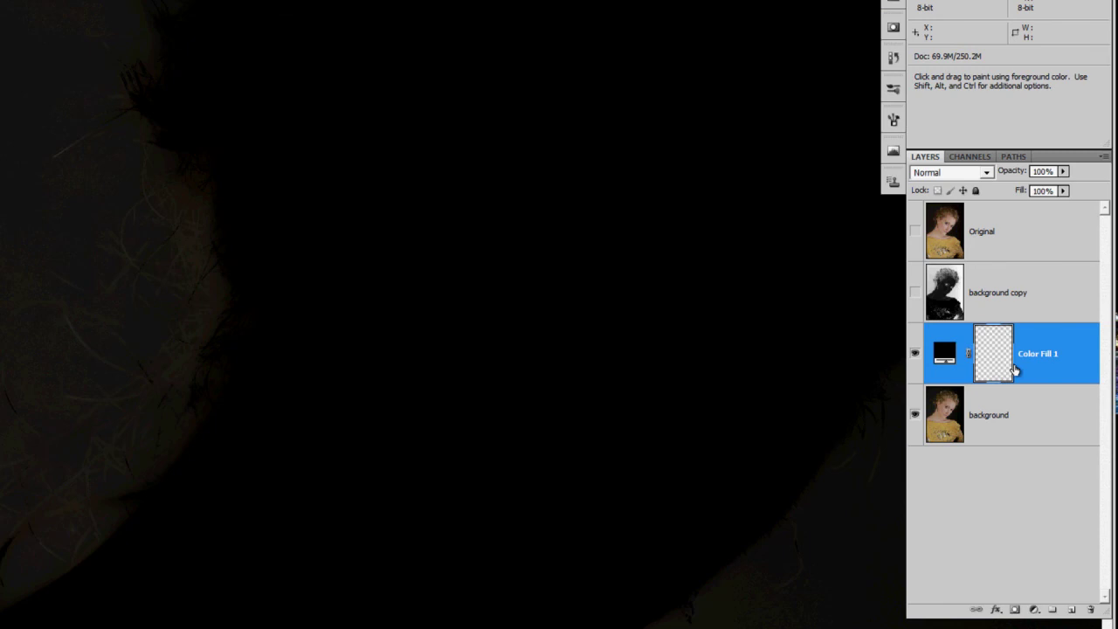
Examine the masked edge around the face and eyelashes, comparing it with the Color Fill 1 layer shown and hidden.
left_click_drag(429, 113, 306, 229)
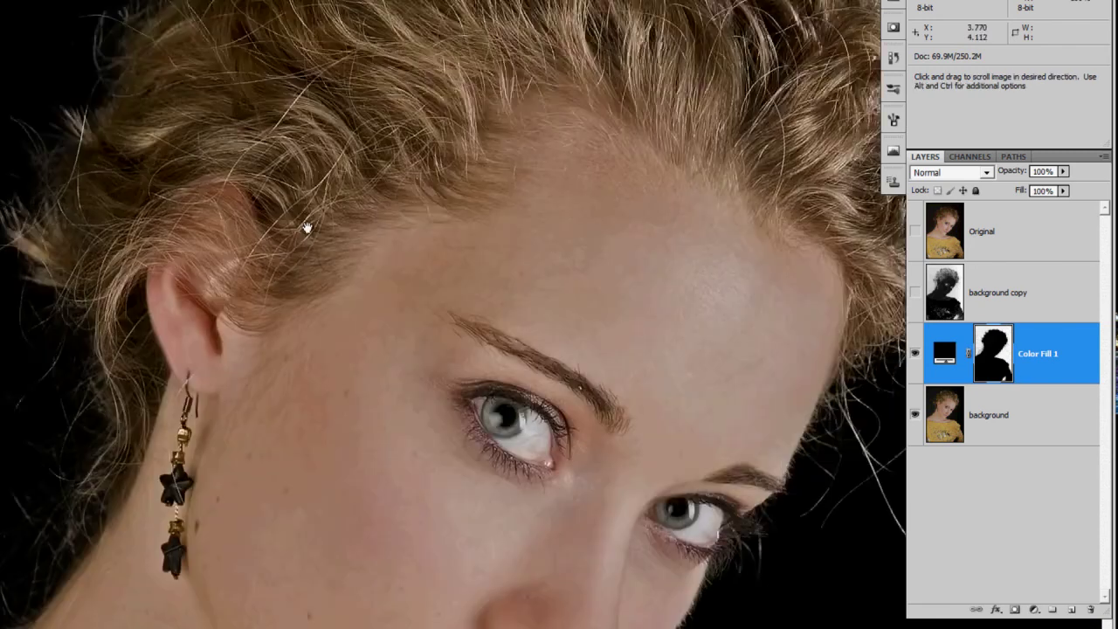
left_click_drag(633, 365, 462, 245)
mouse_move(508, 294)
left_mouse_down()
mouse_move(482, 180)
mouse_move(475, 190)
left_mouse_up()
key("ctrl+space")
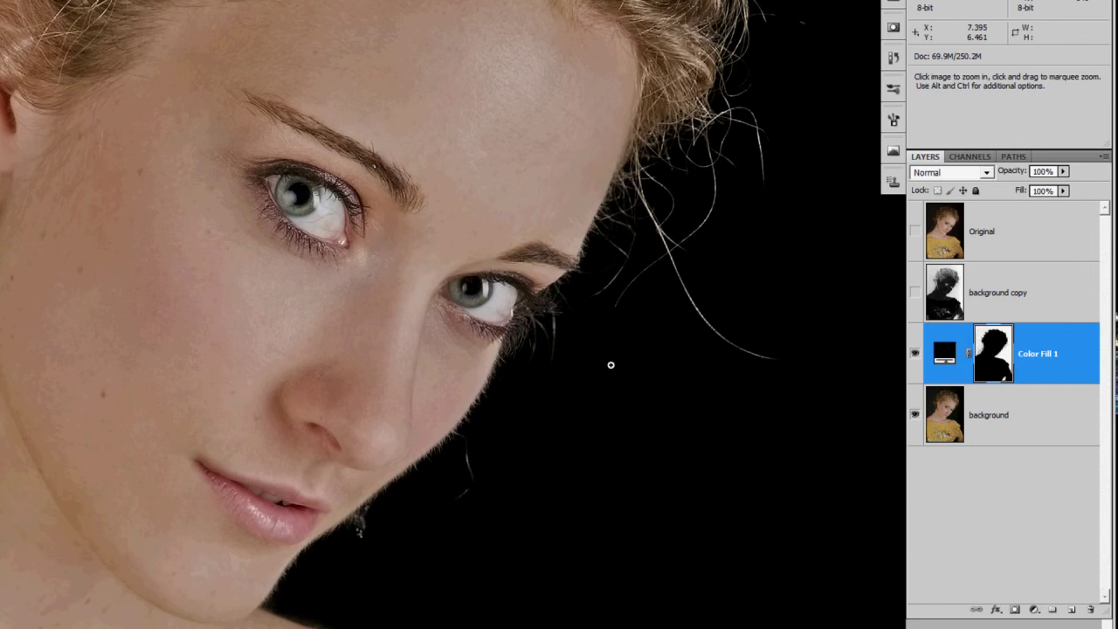
left_click(601, 376, "ctrl")
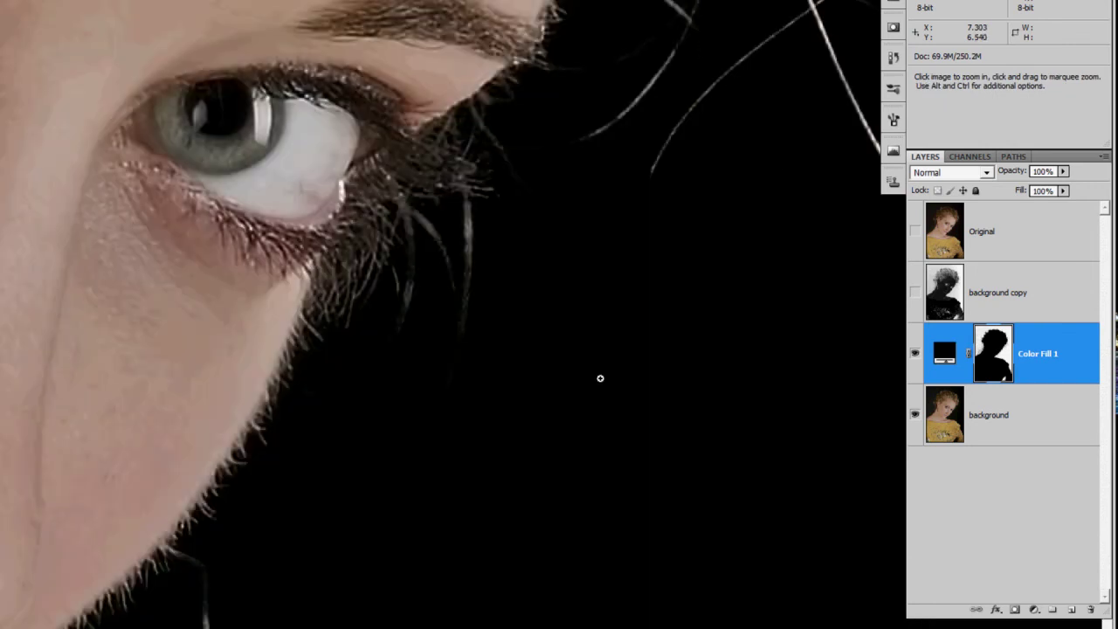
left_click(342, 299, "alt")
left_click(340, 299, "alt")
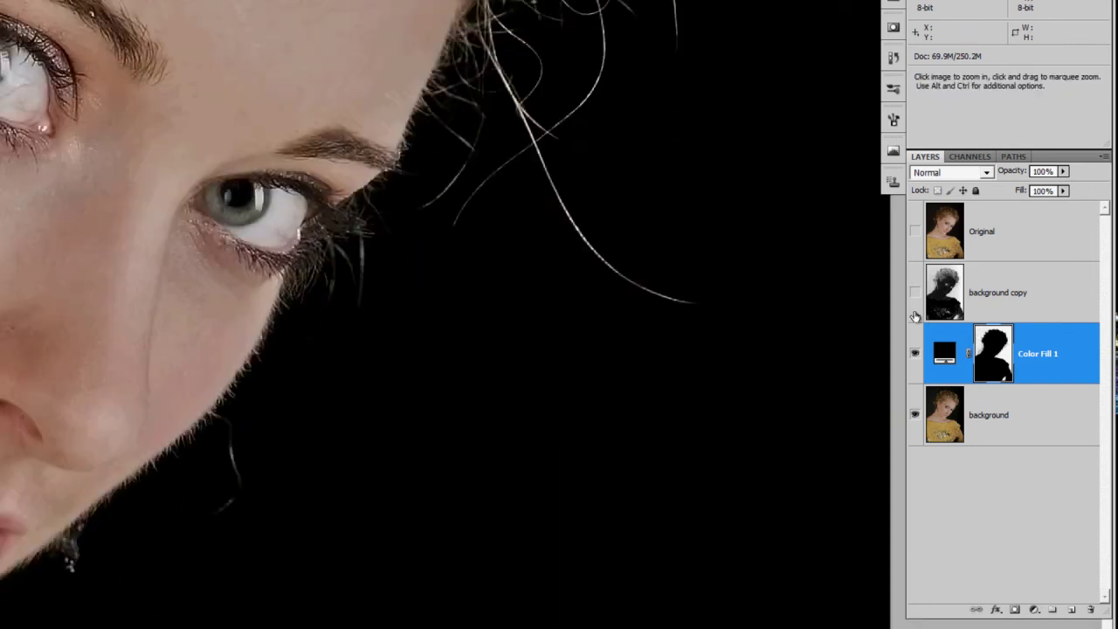
left_click(914, 355)
left_click(914, 355)
left_click(913, 356)
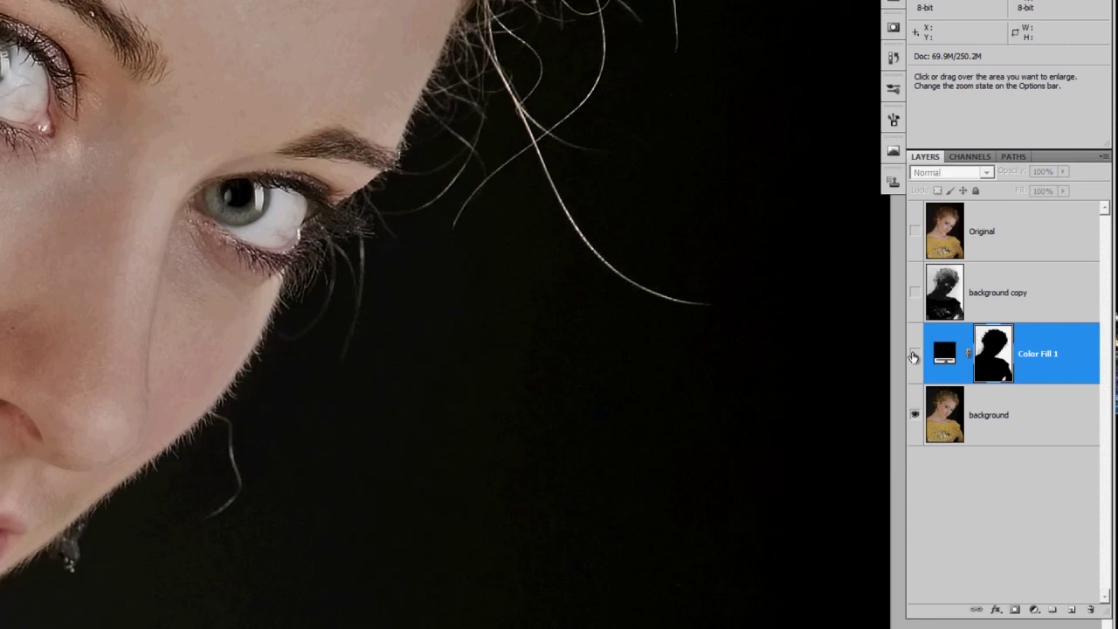
left_click(914, 355)
left_click(914, 355)
left_click(913, 355)
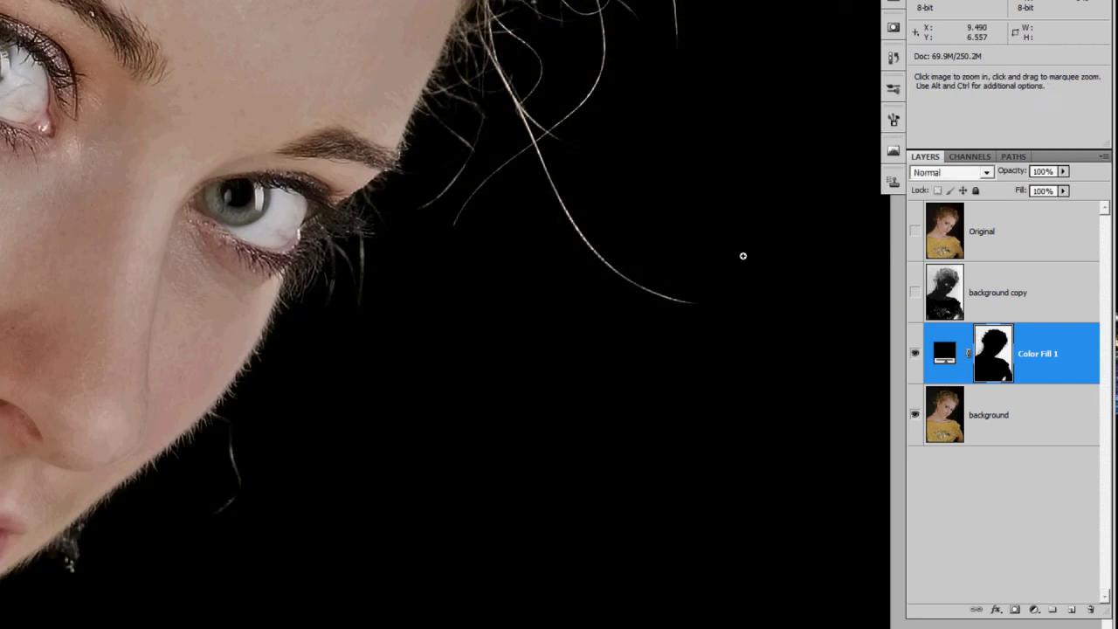
Compare the stray hairs on the right side of the head with the Color Fill 1 layer shown and hidden.
key("h")
left_click_drag(577, 37, 423, 537)
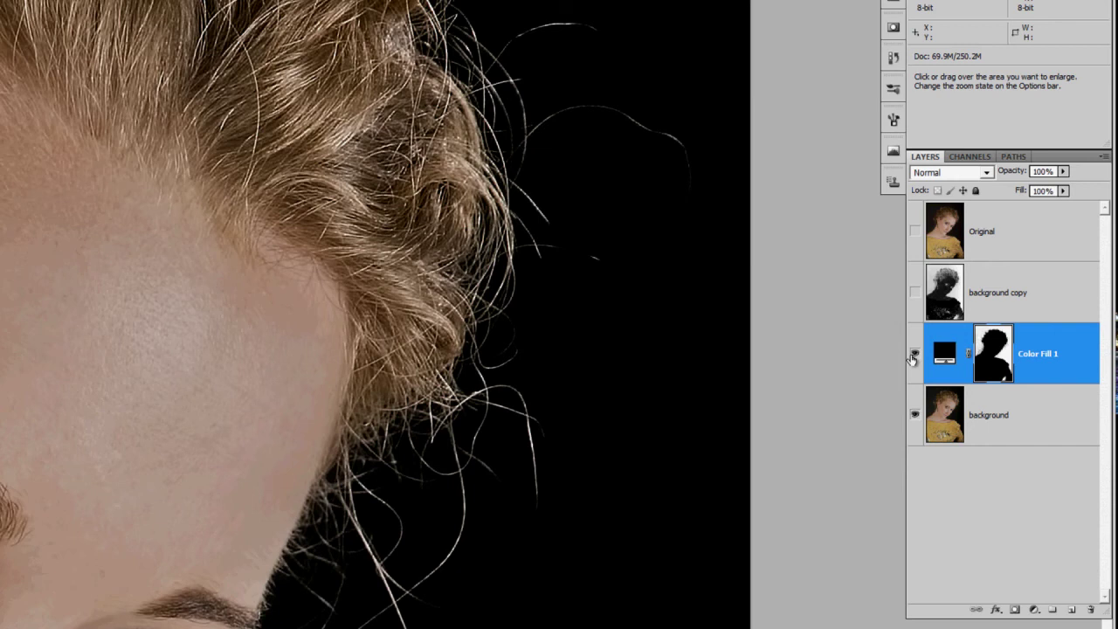
left_click(914, 354)
left_click(915, 355)
left_click(914, 355)
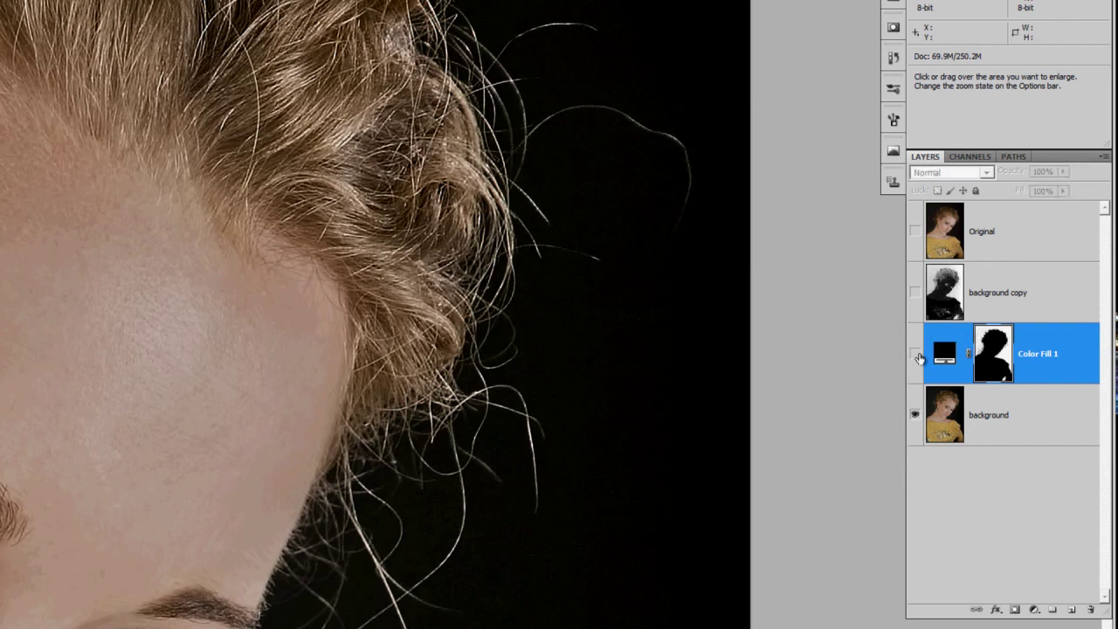
left_click(917, 354)
left_click(917, 355)
left_click(918, 354)
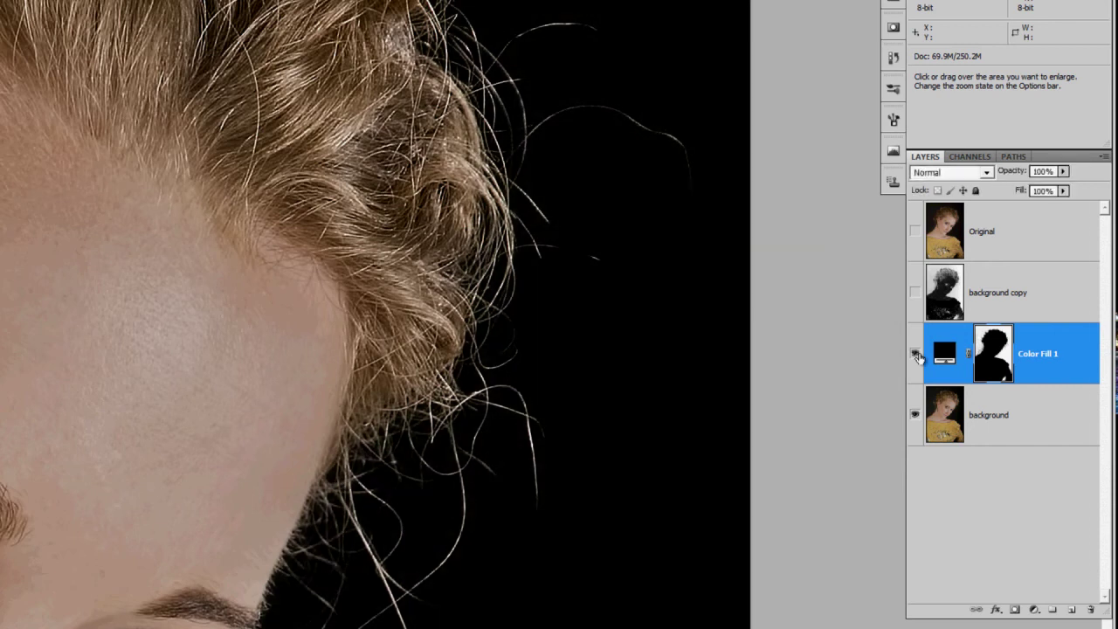
left_click(918, 355)
left_click(917, 354)
Check the hair on the crown of the head with the Color Fill 1 layer shown and hidden.
key("space")
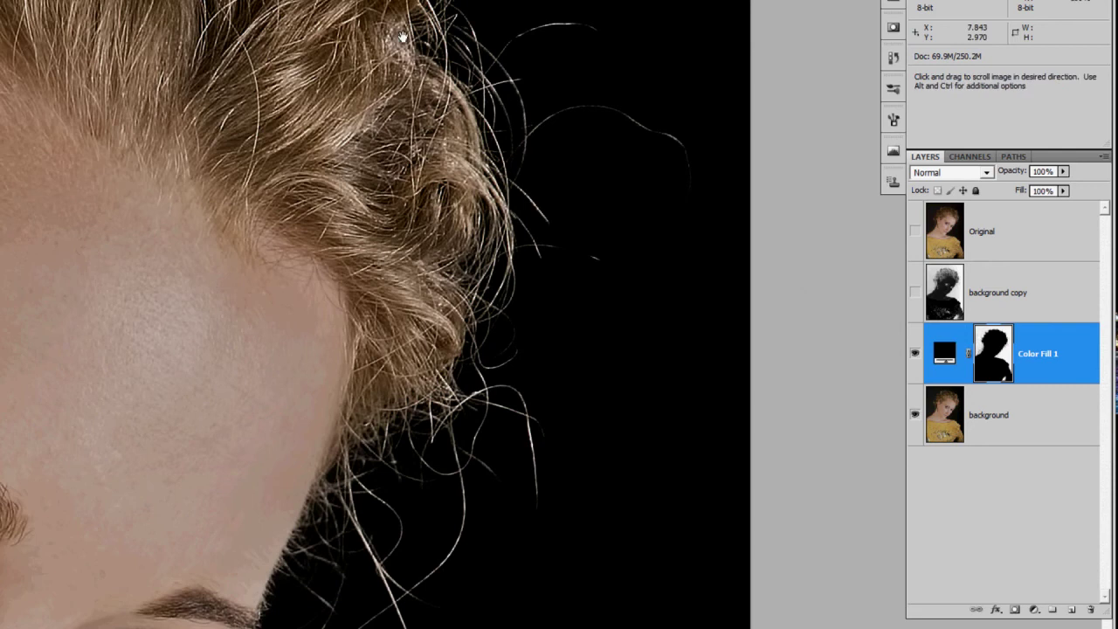
left_click_drag(405, 35, 531, 493)
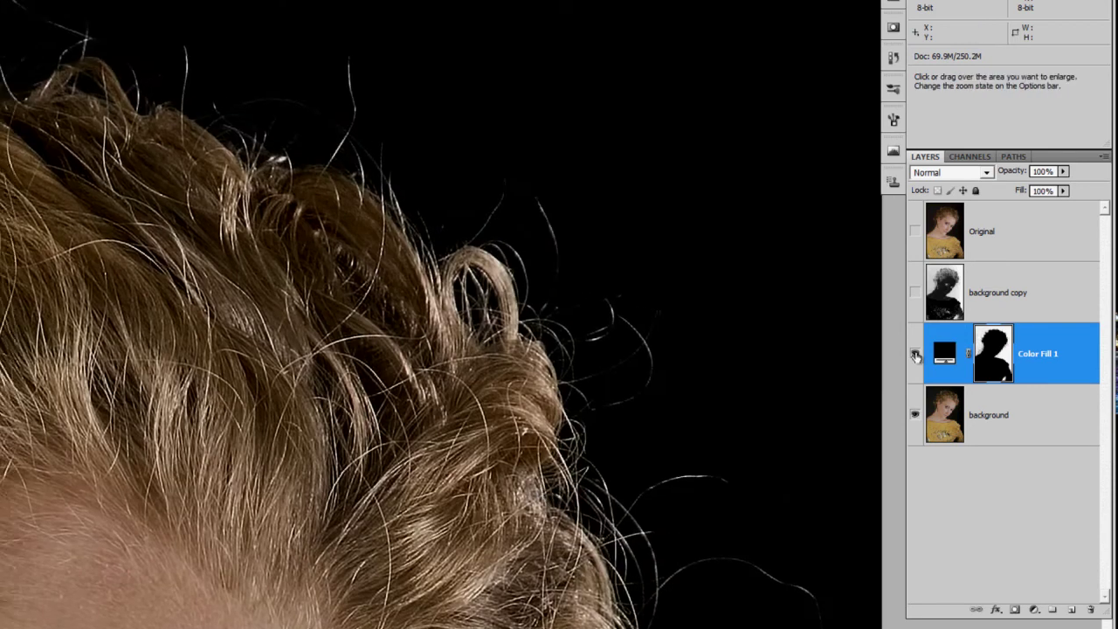
left_click(914, 354)
left_click(916, 355)
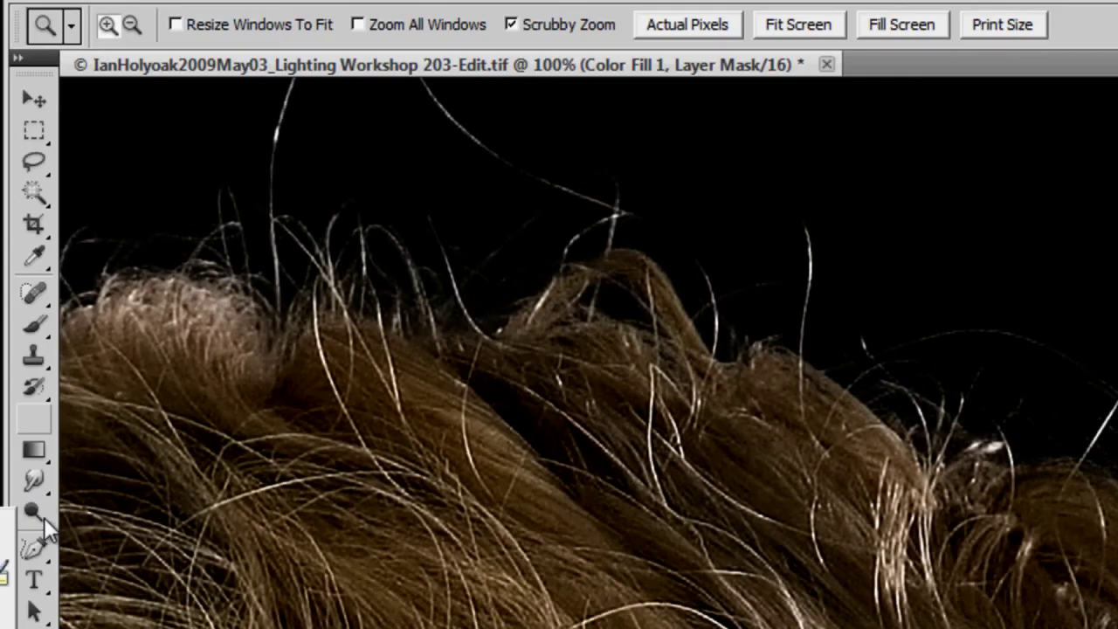
Try dodging the Color Fill 1 mask along the top of the hair with a size 70 brush on Highlights at 50% exposure.
left_click(38, 481)
left_click(34, 515)
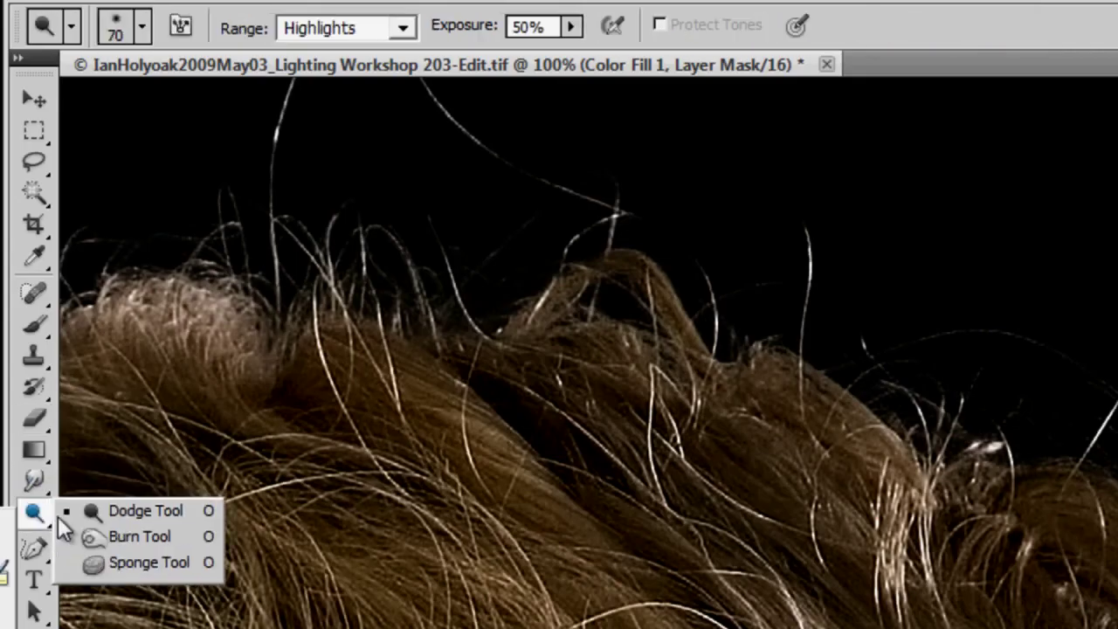
left_click(128, 512)
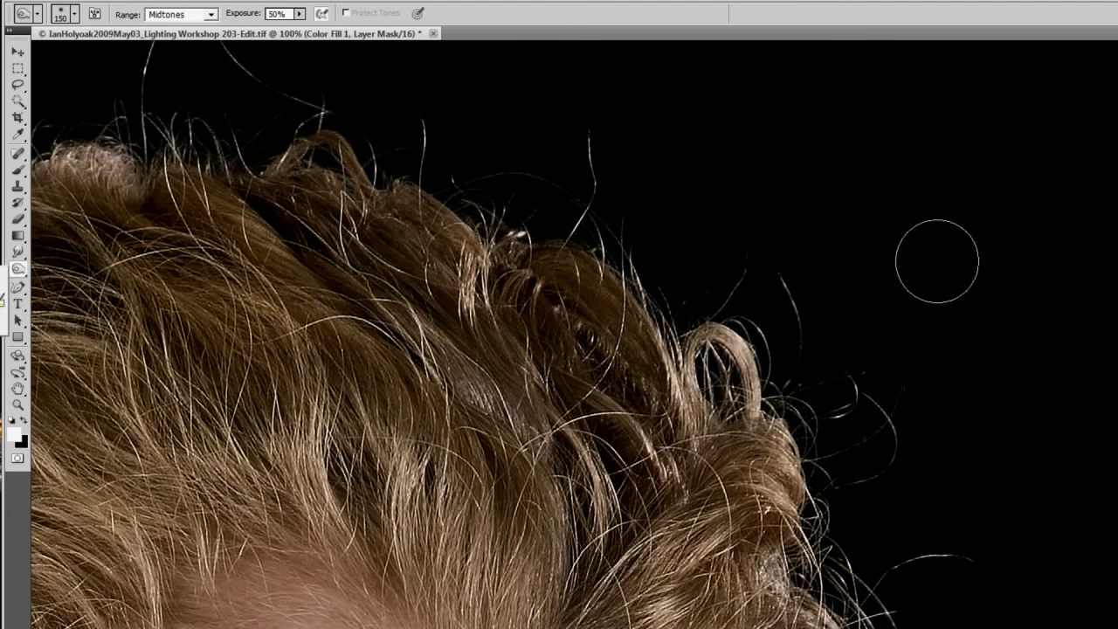
key("alt+shift+h")
key("bracketleft")
key("bracketleft")
key("bracketleft")
key("bracketleft")
key("bracketleft")
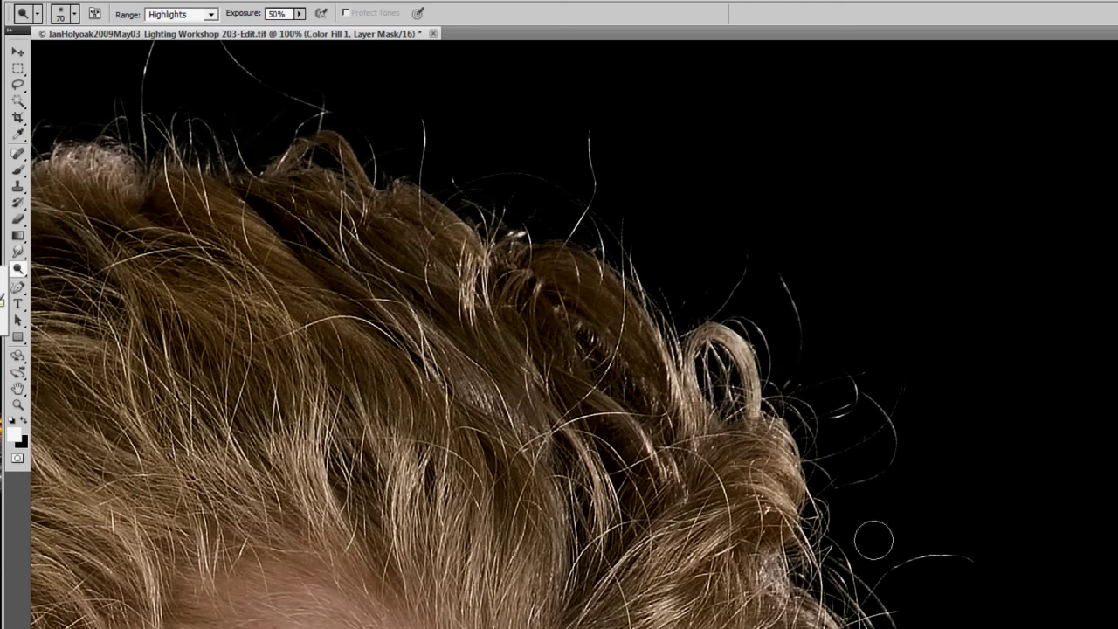
mouse_move(166, 383)
left_mouse_down()
mouse_move(469, 407)
mouse_move(611, 381)
mouse_move(751, 516)
left_mouse_up()
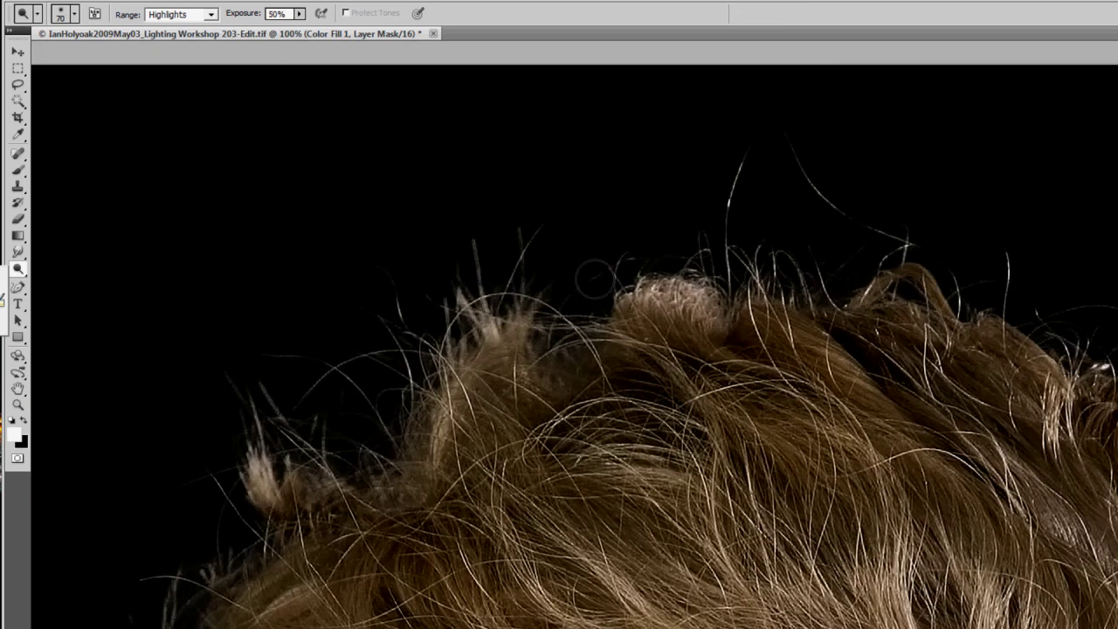
left_click_drag(623, 274, 694, 274)
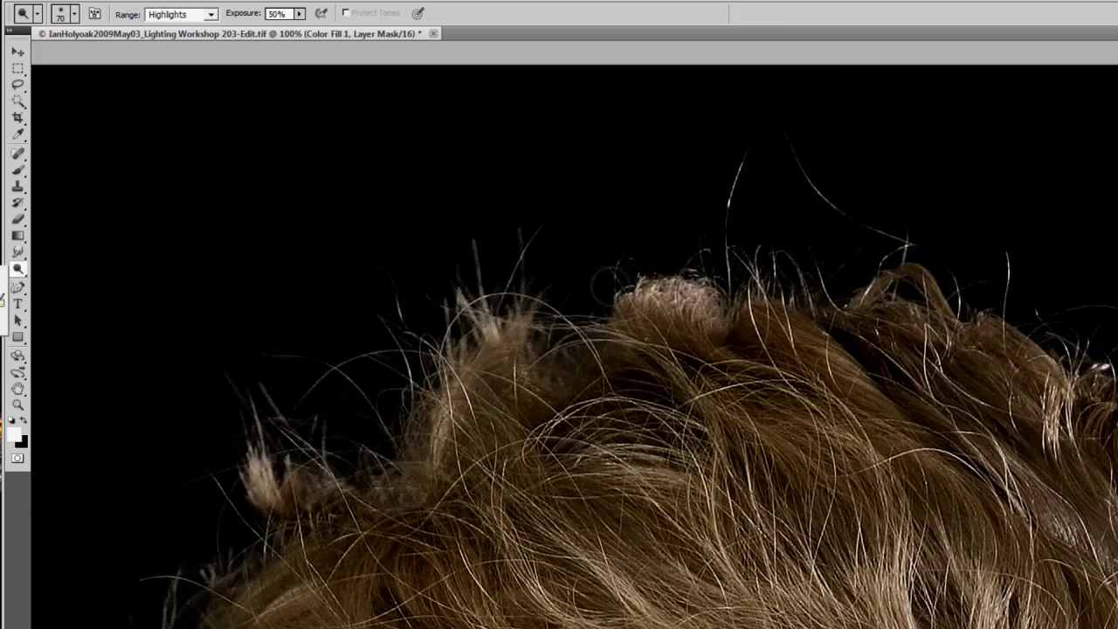
key("ctrl+z")
key("ctrl+alt+z")
Display the Color Fill 1 layer mask on its own and undo the trial burn stroke.
right_click(18, 268)
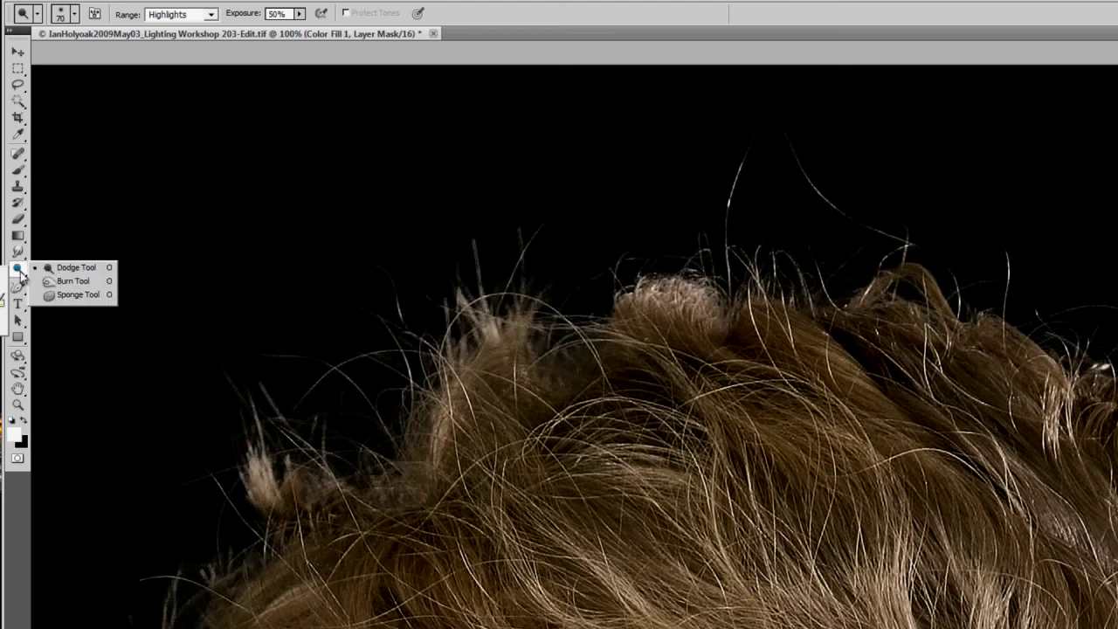
left_click(73, 282)
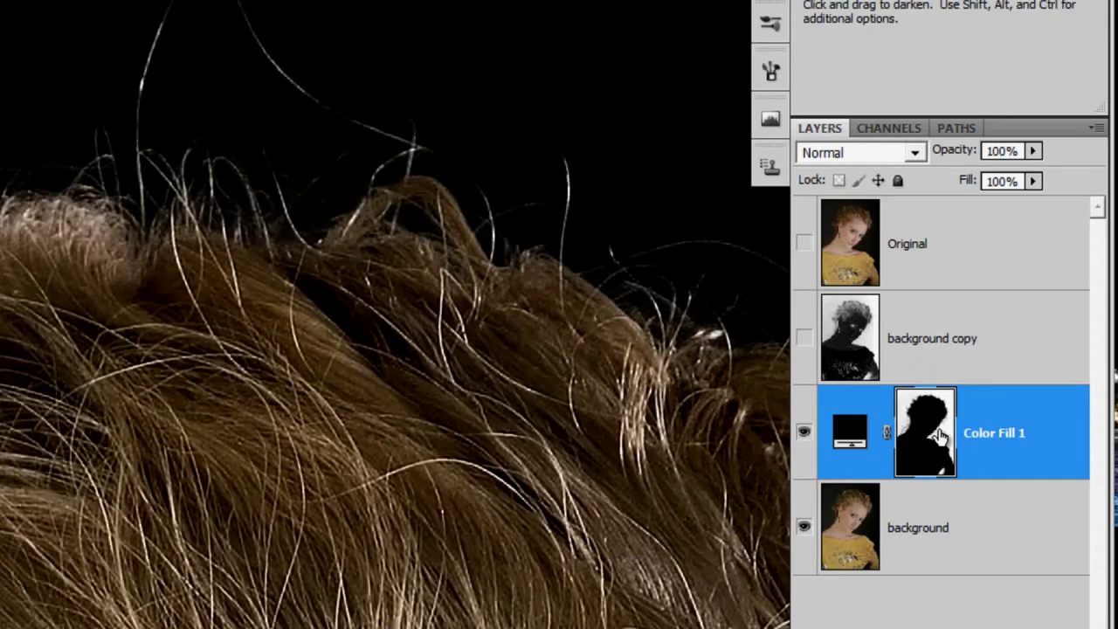
left_click(940, 435, "alt")
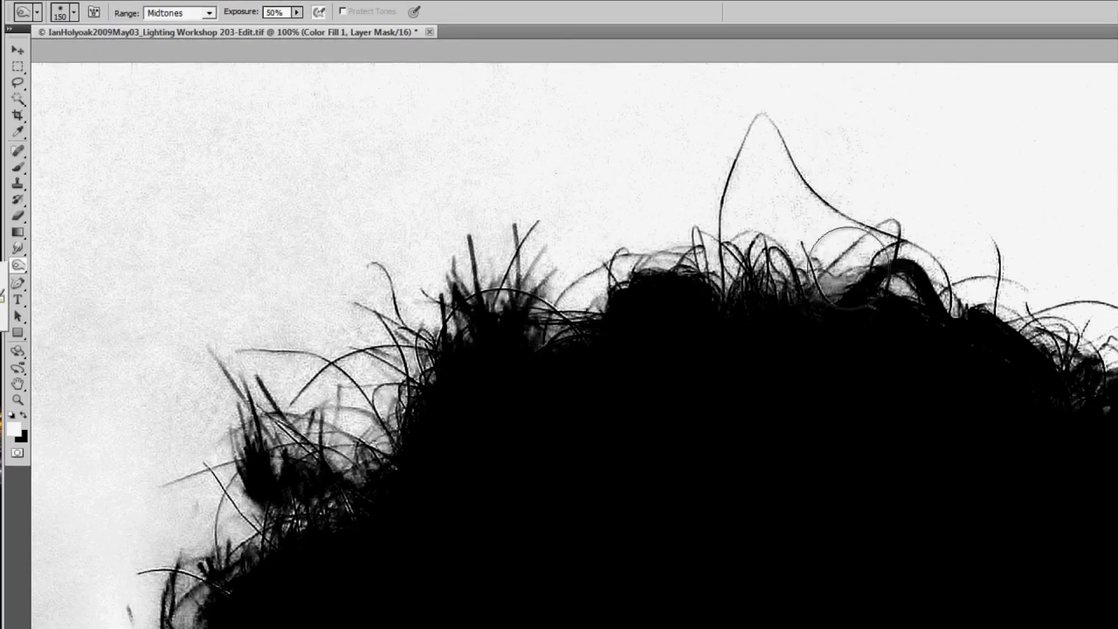
key("ctrl+z")
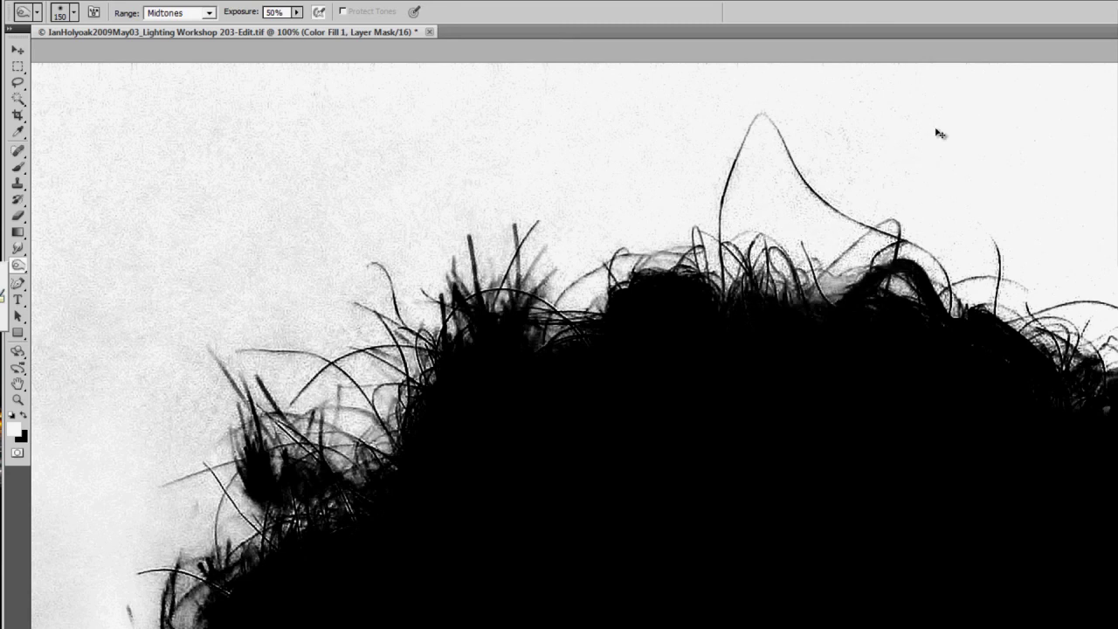
Dodge the grey backdrop between the fine hairs on top of the head with a size 70 brush on Highlights at 50% exposure.
key("shift+o")
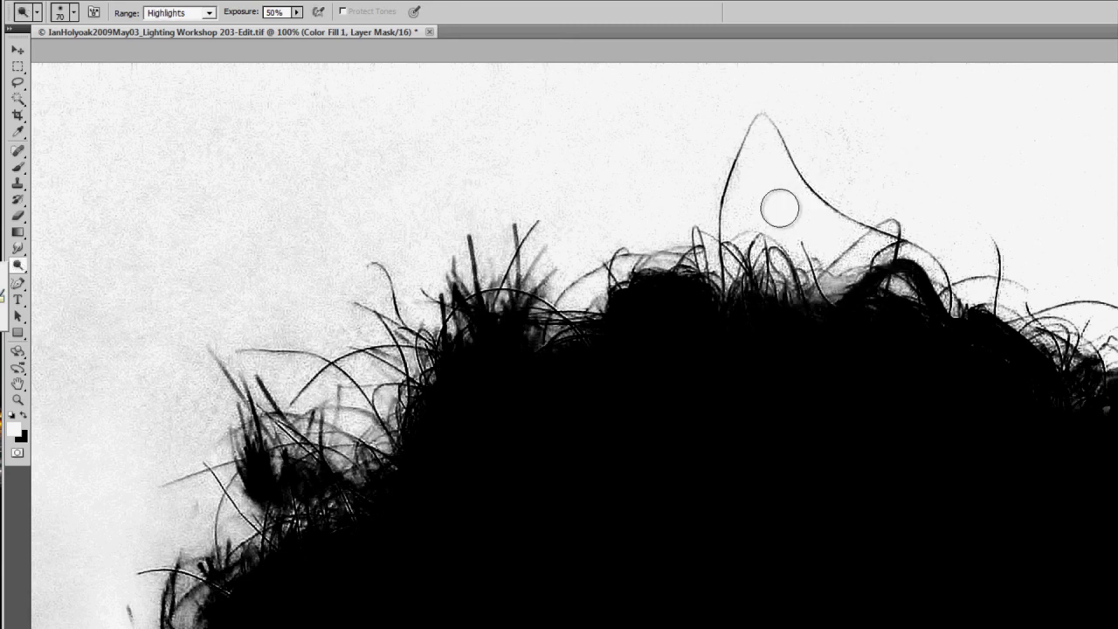
mouse_move(729, 227)
left_mouse_down()
mouse_move(818, 238)
mouse_move(849, 256)
mouse_move(865, 205)
left_mouse_up()
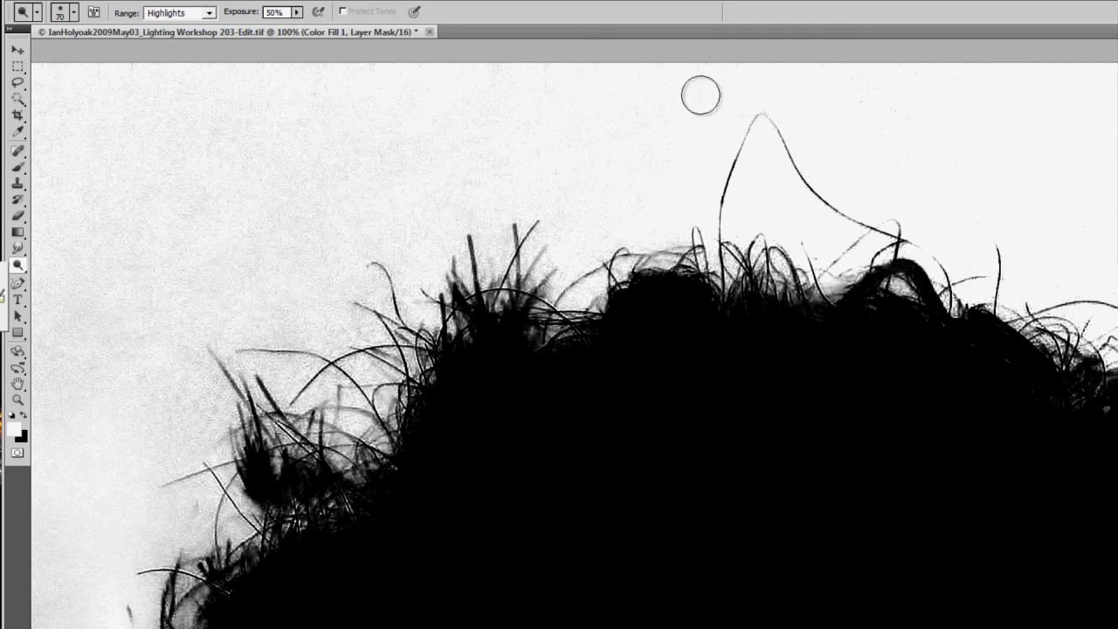
mouse_move(644, 235)
left_mouse_down()
mouse_move(669, 262)
mouse_move(572, 288)
left_mouse_up()
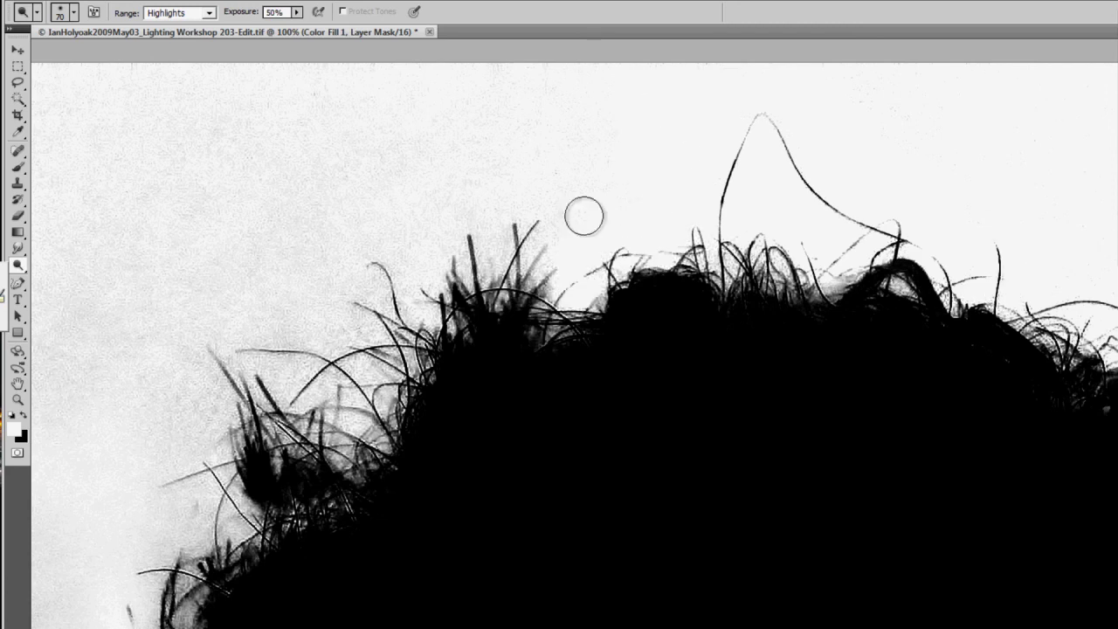
Dodge the grey mask backdrop above and beside the crown hair with the brush enlarged to size 200, on Highlights at 50% exposure.
key("bracketright")
key("bracketright")
key("bracketright")
key("bracketright")
key("bracketright")
key("bracketright")
key("bracketright")
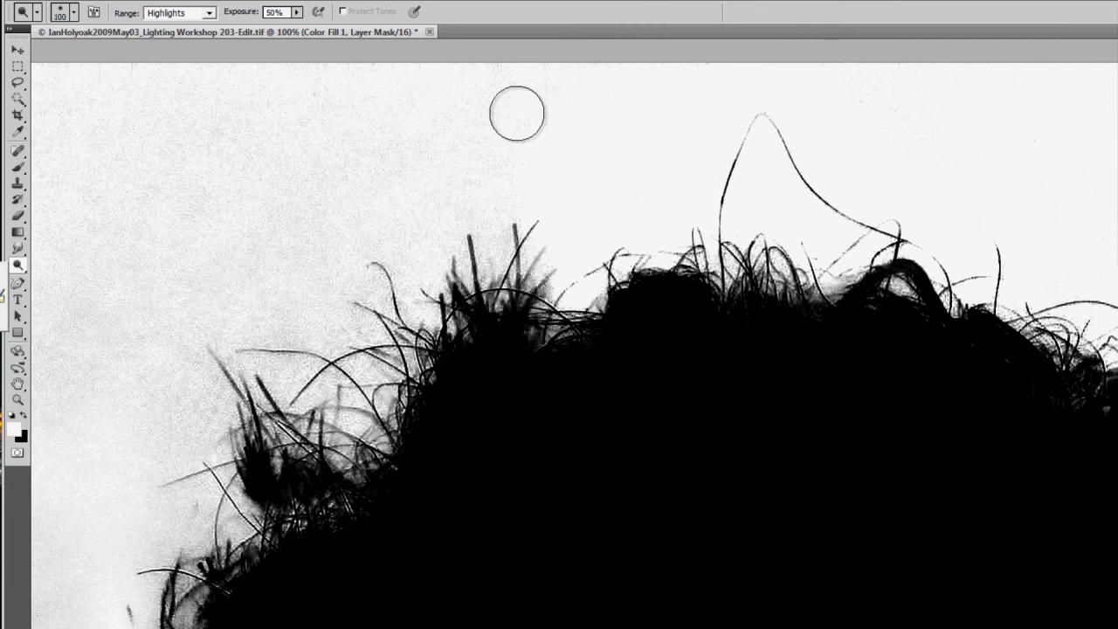
mouse_move(568, 95)
left_mouse_down()
mouse_move(419, 134)
mouse_move(364, 166)
mouse_move(148, 102)
mouse_move(289, 204)
mouse_move(428, 200)
mouse_move(499, 157)
mouse_move(356, 205)
mouse_move(289, 330)
mouse_move(187, 200)
left_mouse_up()
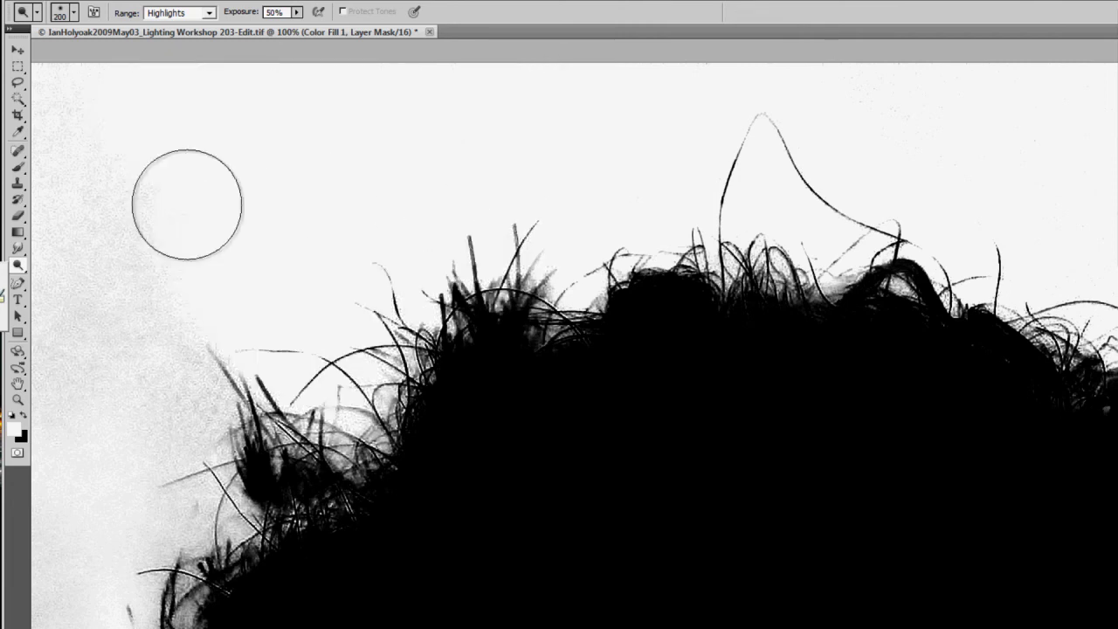
Compare the crown hair against the original dark backdrop and against the black fill.
key("ctrl+2")
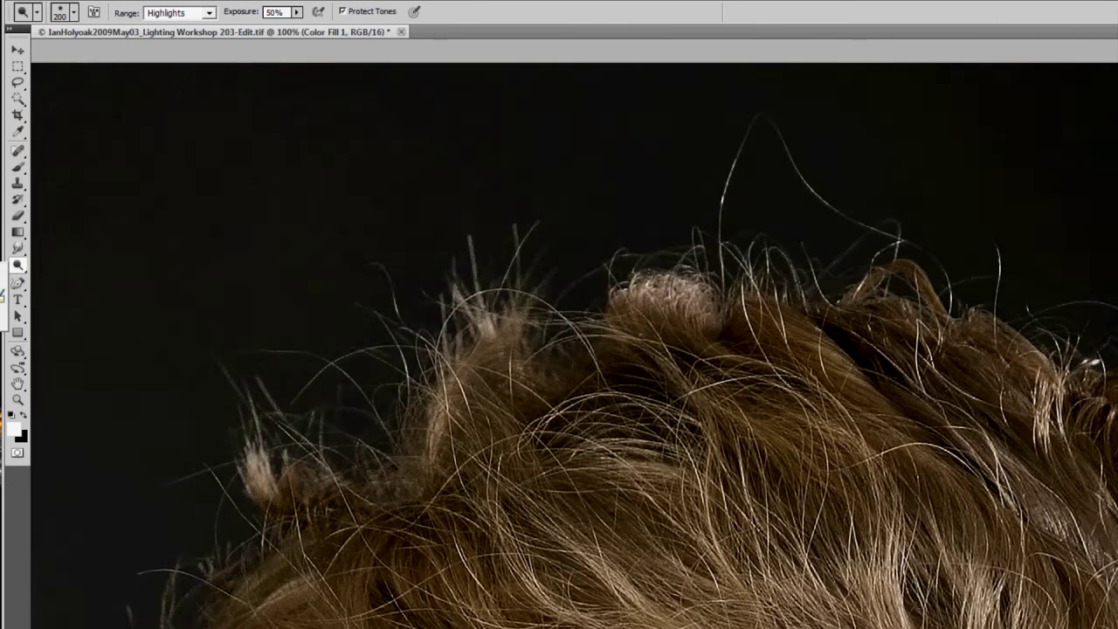
key("ctrl+backslash")
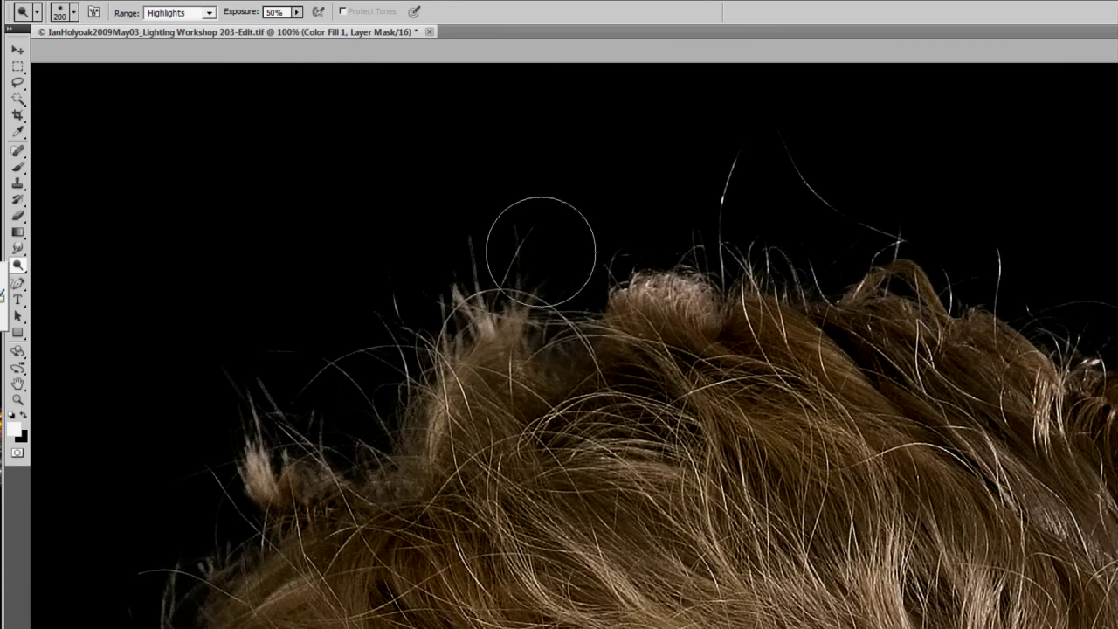
key("shift+o")
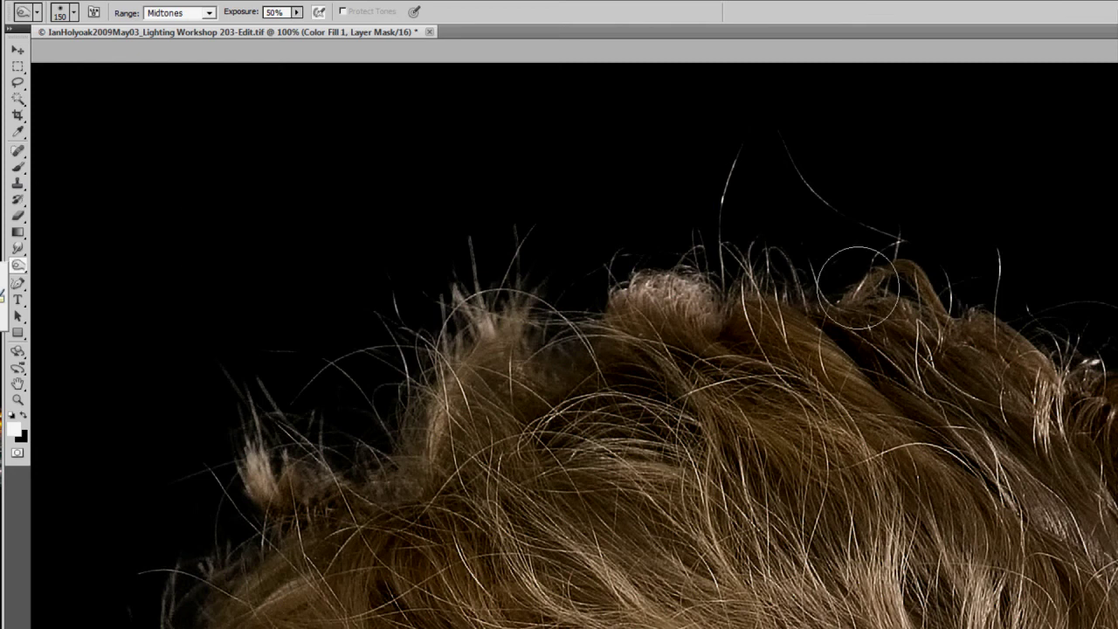
Display the Color Fill 1 mask alone and dodge the grey backdrop near the image's upper-left corner with a size 300 brush on Highlights.
left_click(1117, 524, "alt")
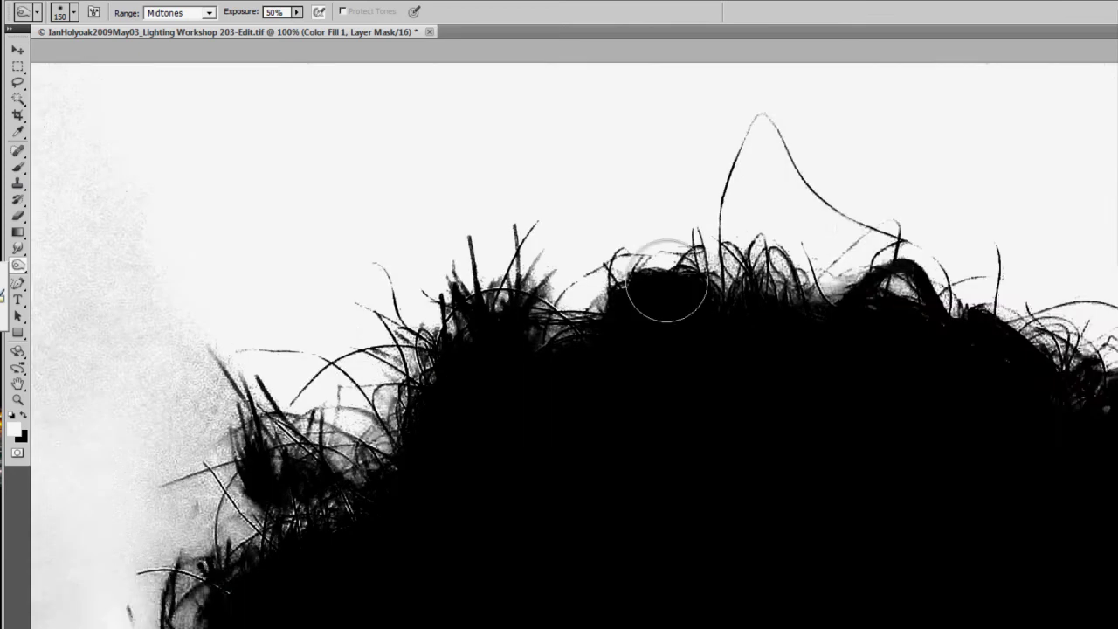
left_click_drag(207, 180, 649, 190)
key("shift+o")
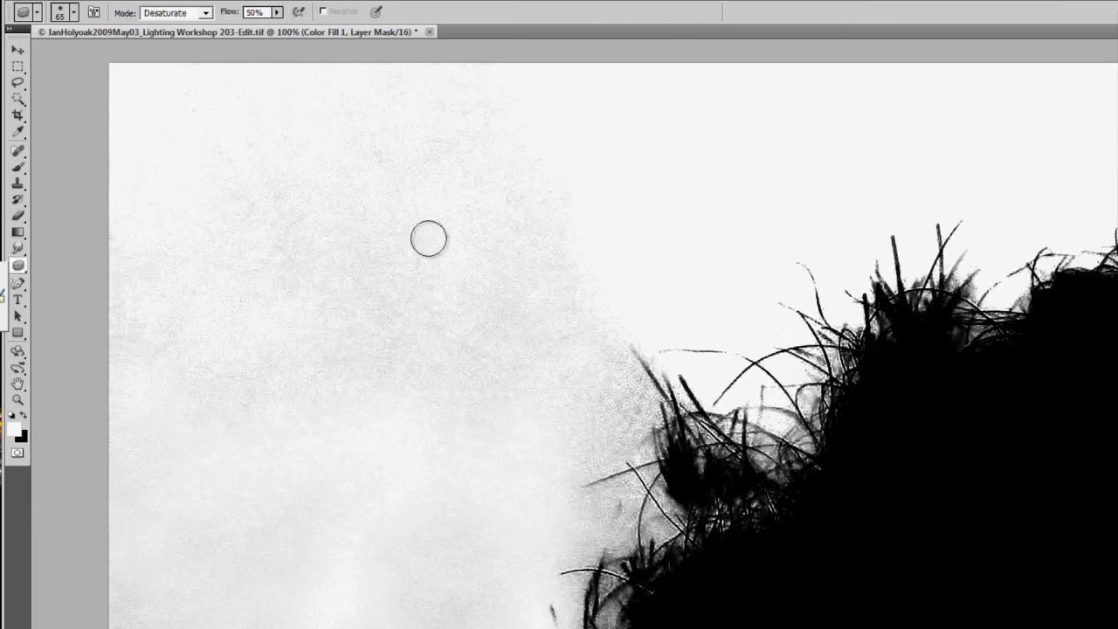
key("shift+o")
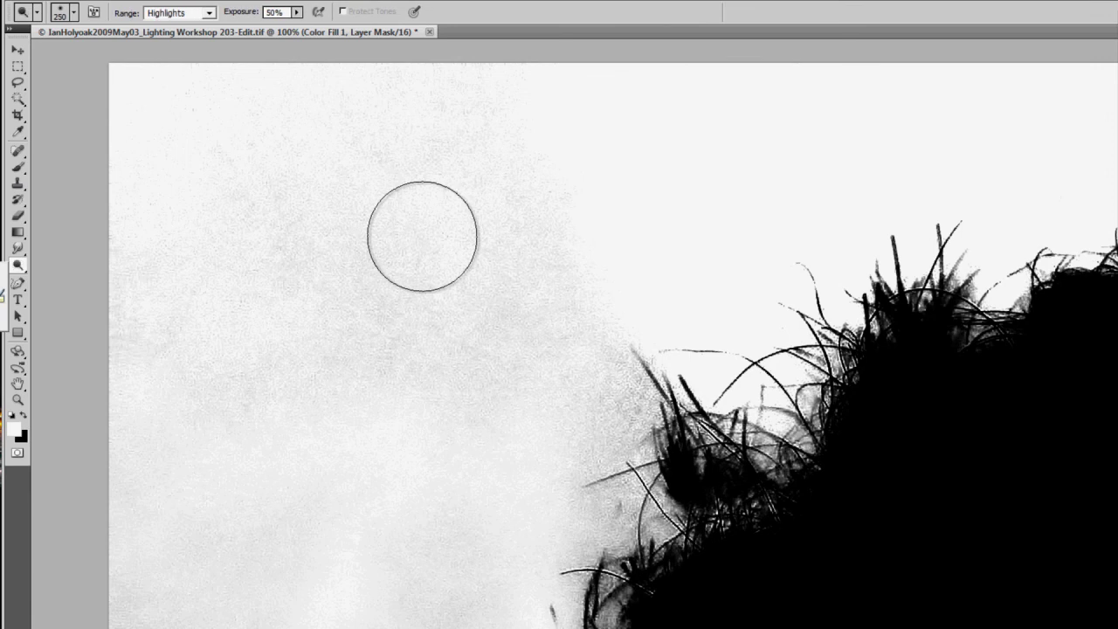
key("bracketright")
key("bracketright")
key("bracketright")
key("bracketright")
key("bracketright")
key("bracketright")
mouse_move(526, 172)
left_mouse_down()
mouse_move(344, 224)
mouse_move(219, 219)
mouse_move(187, 280)
mouse_move(405, 380)
mouse_move(517, 408)
mouse_move(303, 461)
mouse_move(447, 602)
mouse_move(137, 434)
mouse_move(212, 531)
left_mouse_up()
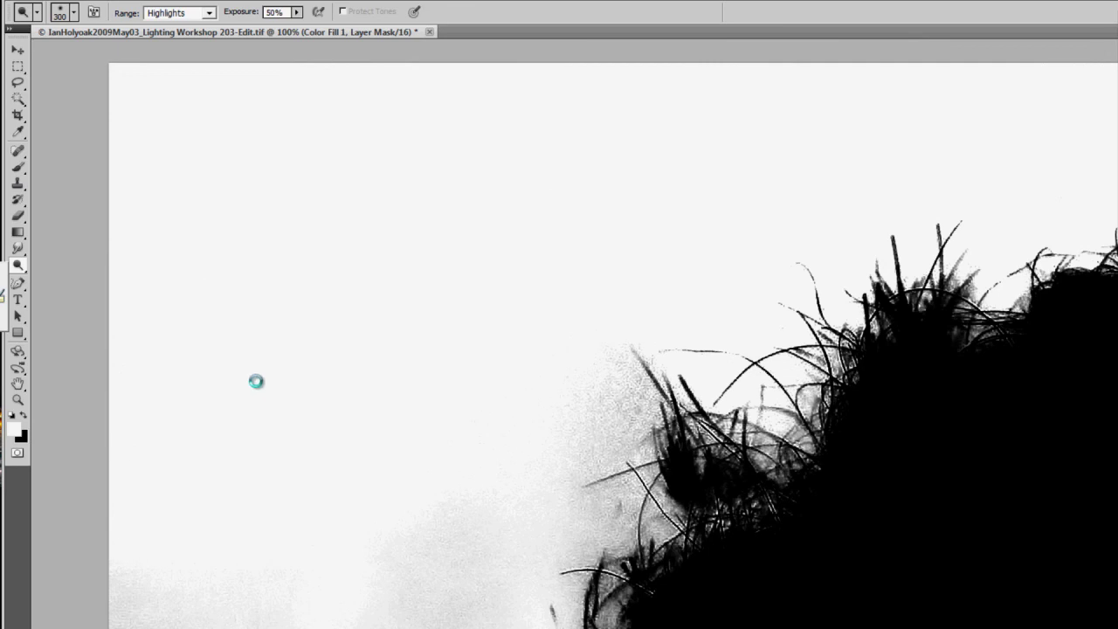
Dodge the grey backdrop beside the back of the head down to the shoulder with a size 600 brush on Highlights at 50% exposure.
key("bracketright")
key("bracketright")
key("bracketright")
left_click_drag(332, 558, 414, 3)
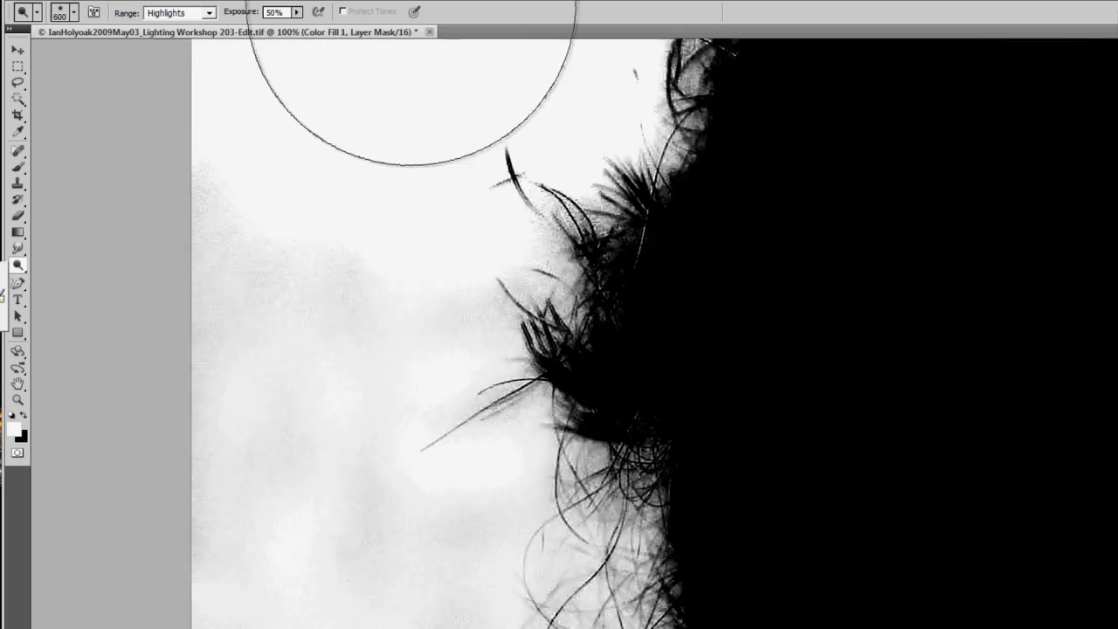
mouse_move(308, 292)
left_mouse_down()
mouse_move(463, 175)
mouse_move(392, 449)
mouse_move(279, 482)
mouse_move(219, 559)
left_mouse_up()
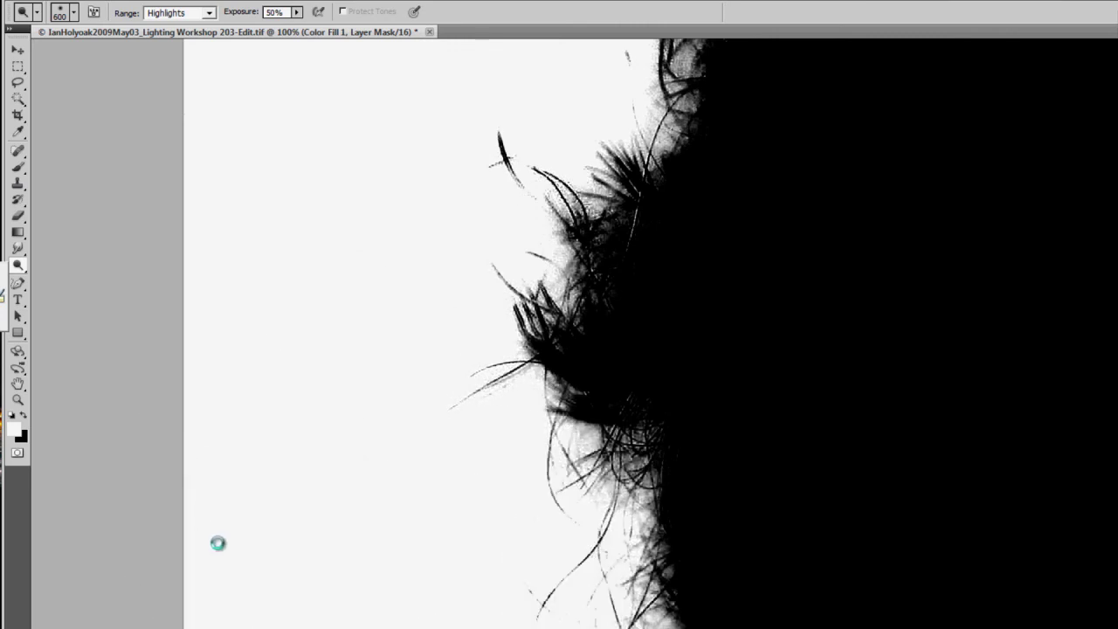
mouse_move(308, 619)
left_mouse_down()
mouse_move(299, 302)
mouse_move(314, 209)
left_mouse_up()
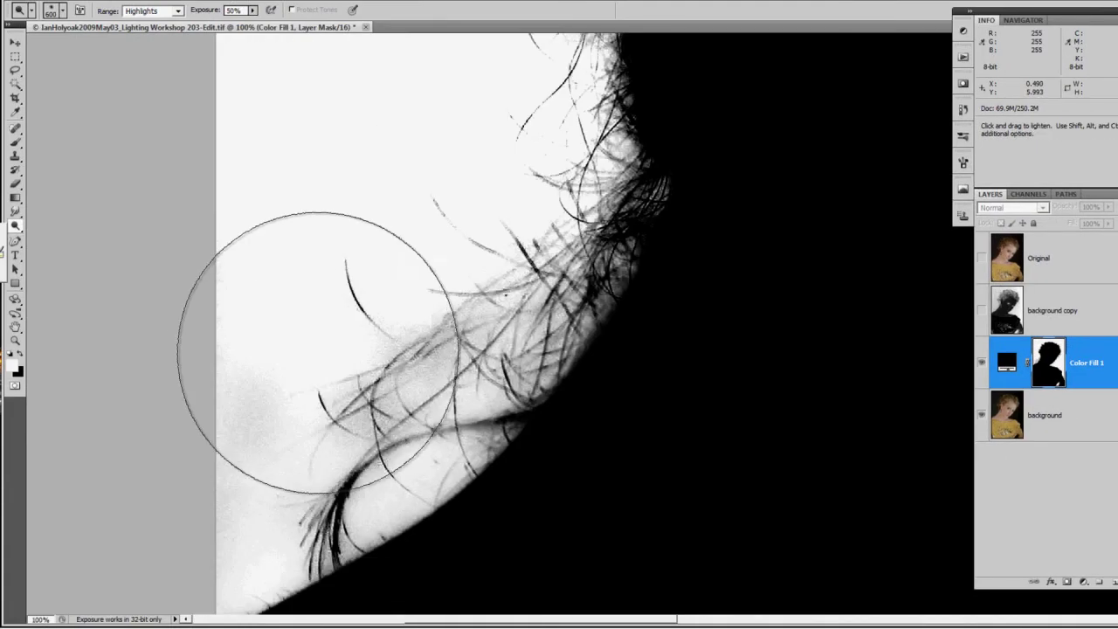
mouse_move(269, 390)
left_mouse_down()
mouse_move(403, 381)
mouse_move(449, 325)
left_mouse_up()
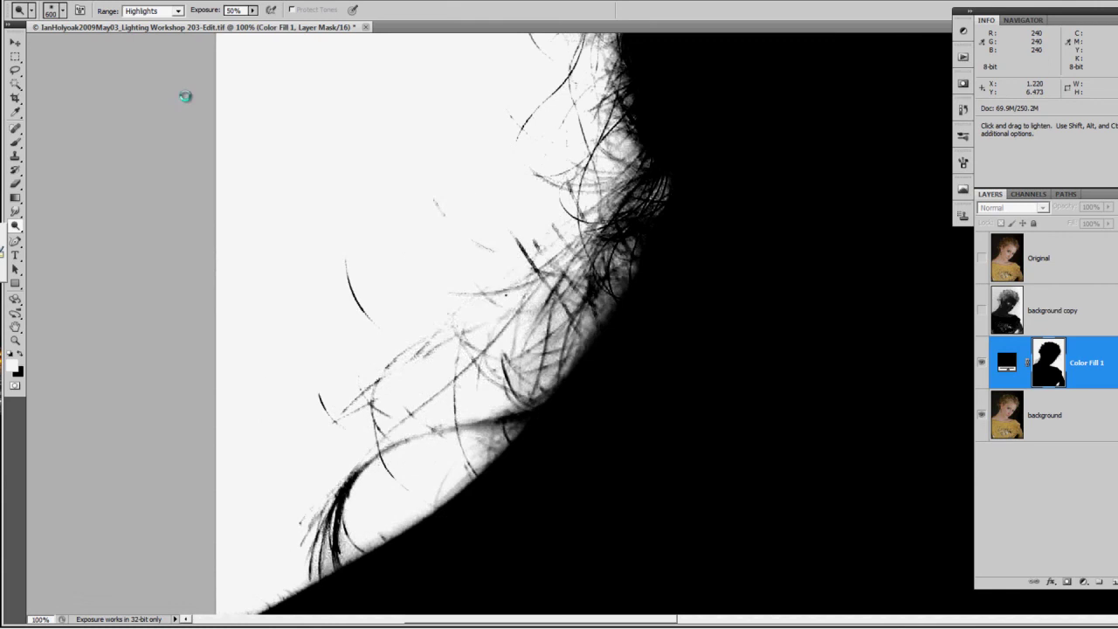
Check the stray hairs behind the neck with the Color Fill 1 layer hidden and shown, and reselect its mask.
left_click(1007, 365)
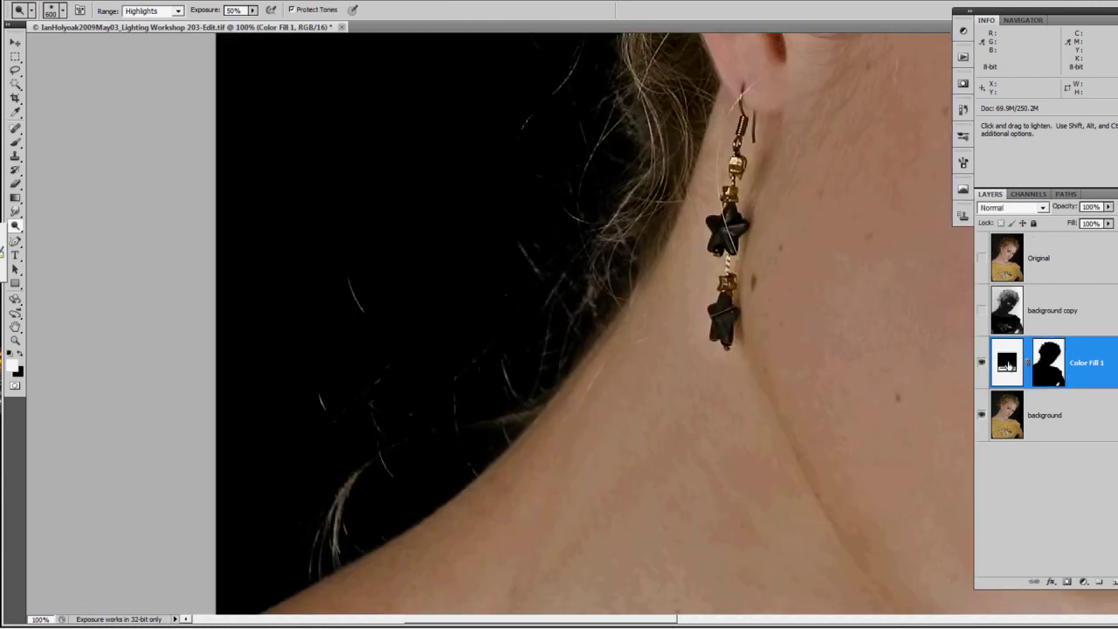
left_click(982, 362)
left_click(982, 362)
left_click(1048, 367)
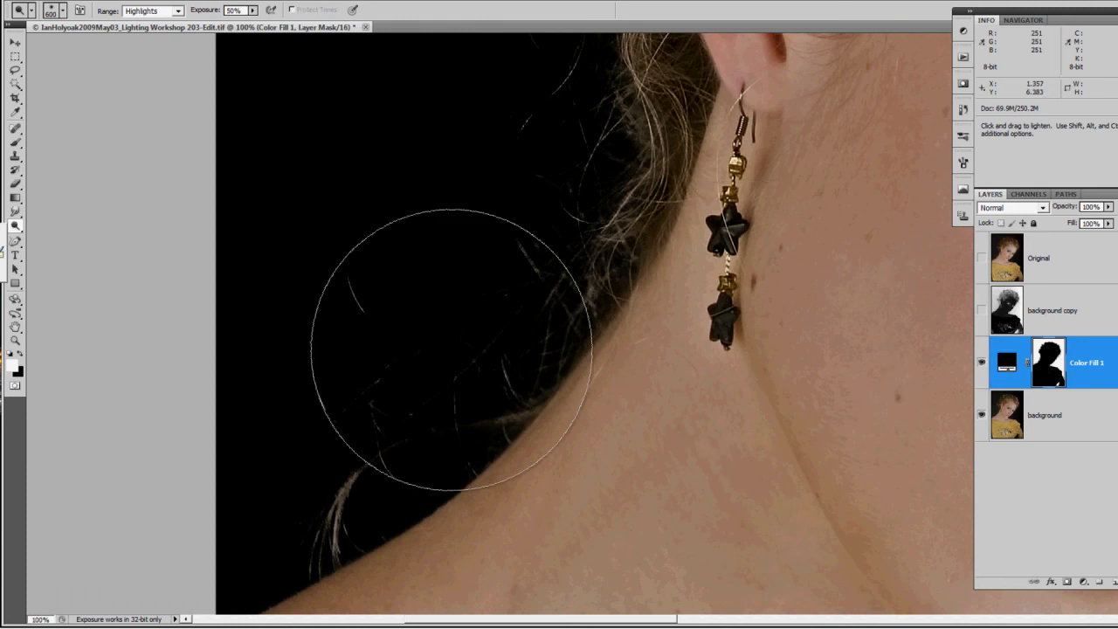
Switch to the Burn tool with a size 80 brush and set its range to Midtones.
key("shift+o")
key("bracketleft")
key("bracketleft")
key("bracketleft")
key("bracketleft")
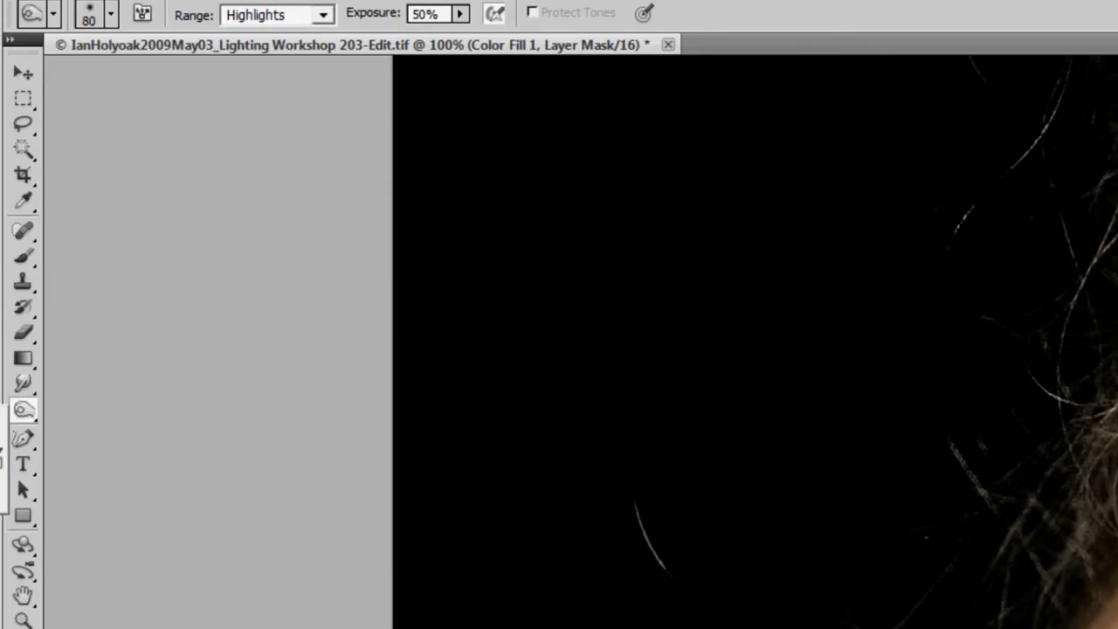
left_click(329, 23)
left_click(268, 67)
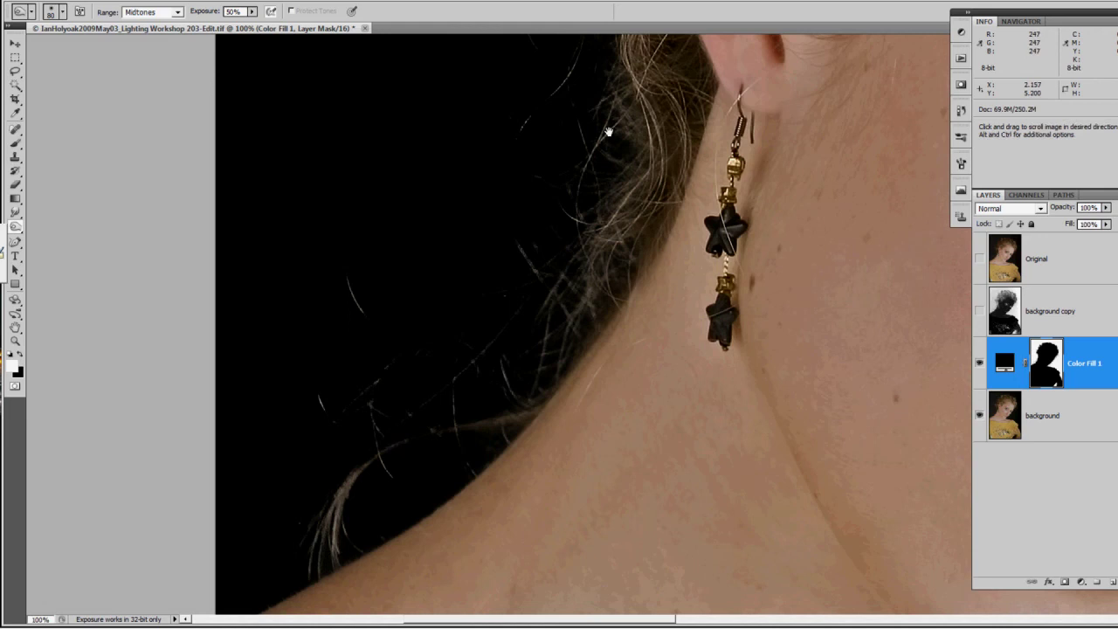
Burn the fine hairs between the ear and the nape in the Color Fill 1 mask, using Midtones at 50% exposure.
left_click_drag(608, 132, 569, 318)
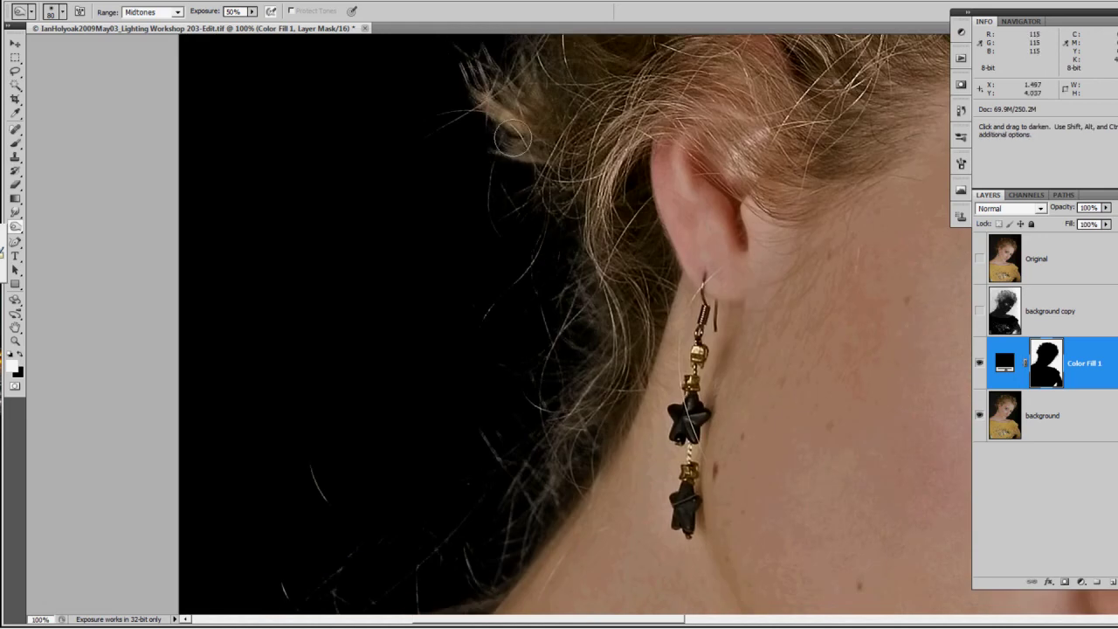
left_click(979, 360)
left_click(1047, 374, "alt")
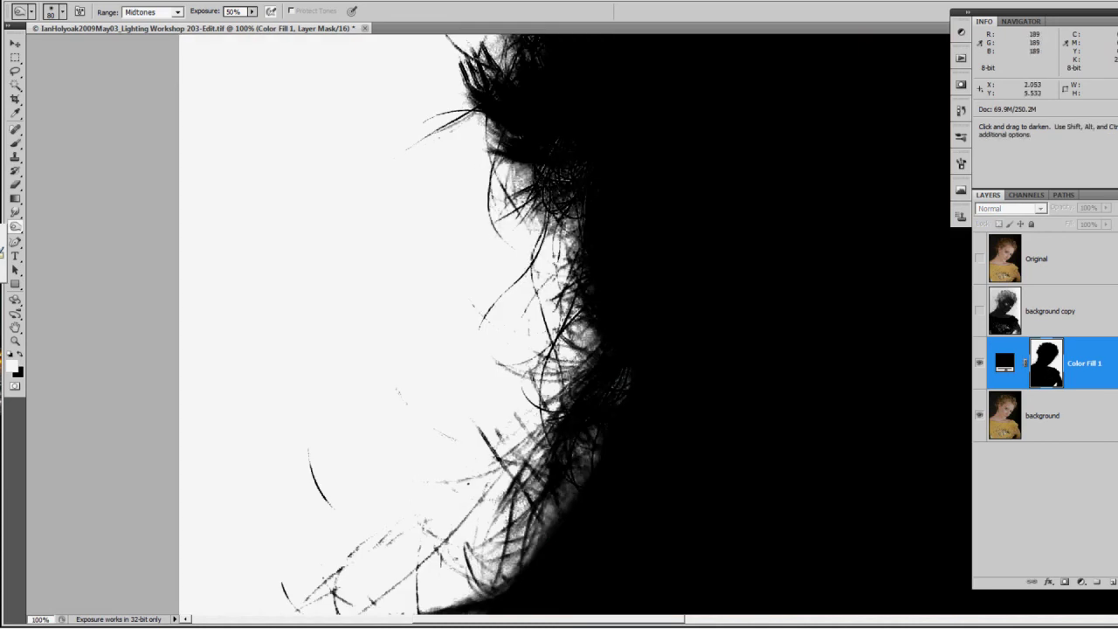
mouse_move(582, 384)
left_mouse_down()
mouse_move(563, 401)
mouse_move(599, 408)
mouse_move(572, 453)
mouse_move(576, 477)
mouse_move(486, 427)
mouse_move(463, 436)
mouse_move(458, 485)
mouse_move(431, 483)
mouse_move(532, 484)
mouse_move(466, 522)
mouse_move(412, 515)
mouse_move(411, 562)
left_mouse_up()
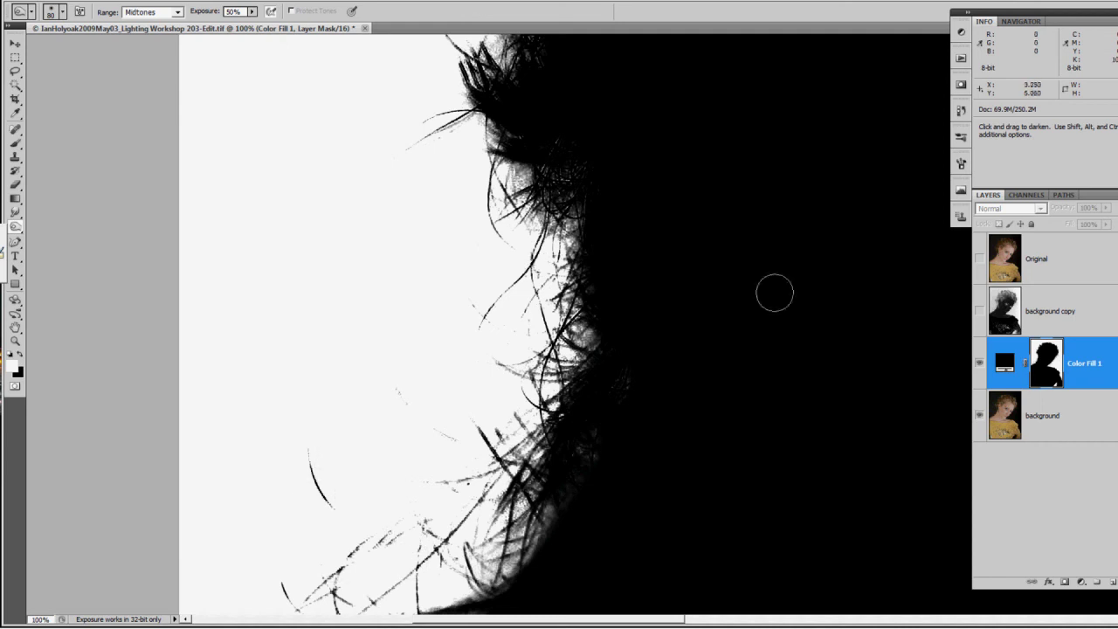
Compare the burned hair behind the ear with the Color Fill 1 layer hidden and shown, and reselect its mask.
left_click(998, 367)
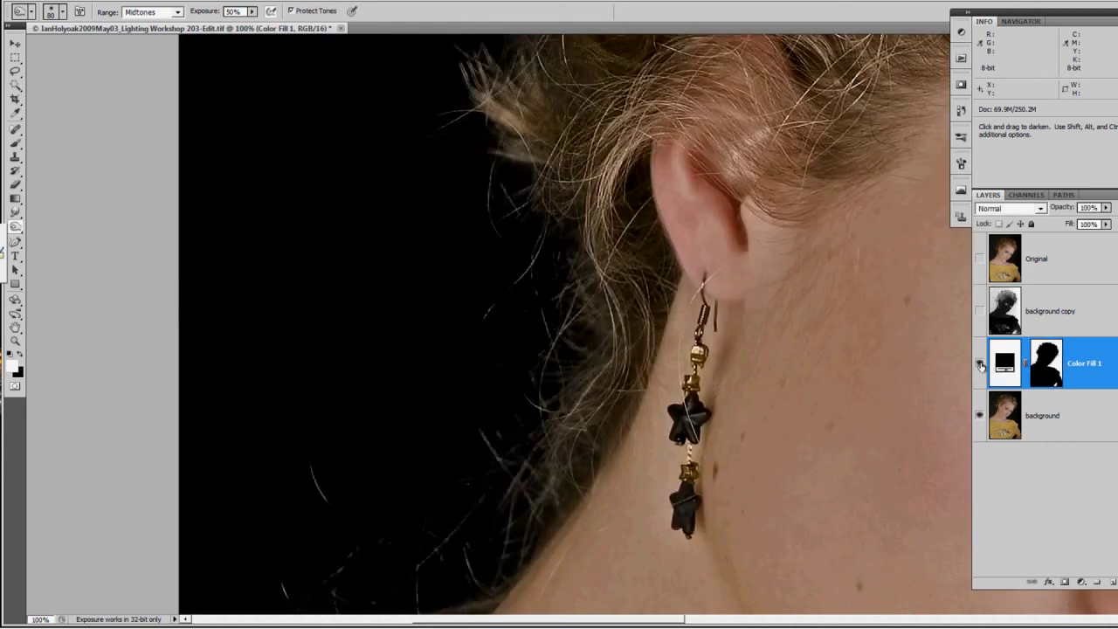
left_click(980, 365)
left_click(980, 365)
left_click(980, 365)
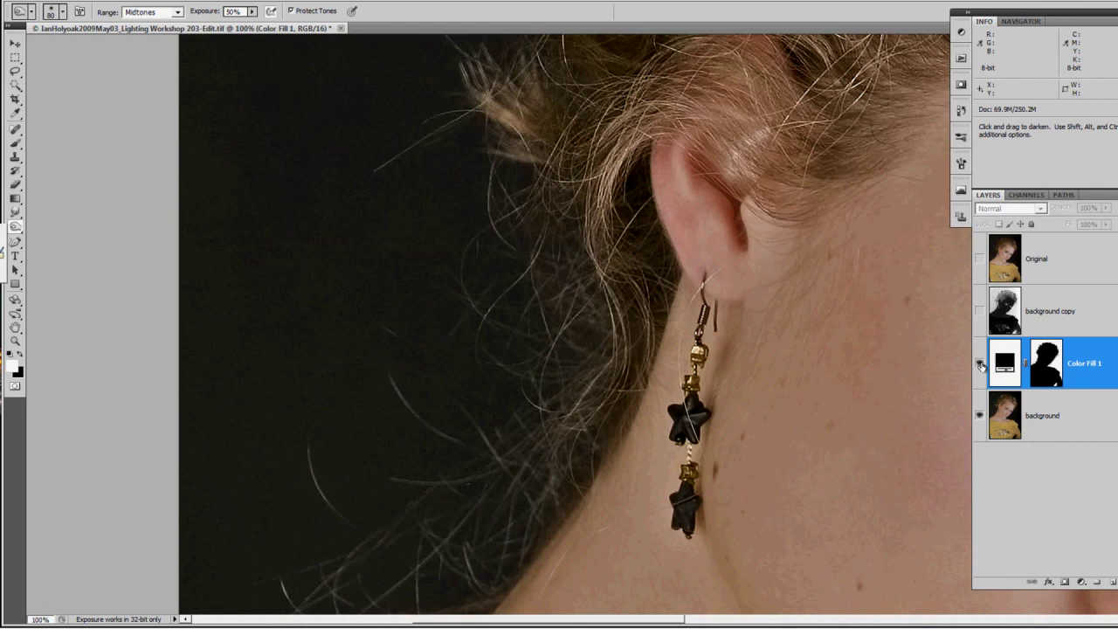
left_click(981, 365)
left_click(1044, 363)
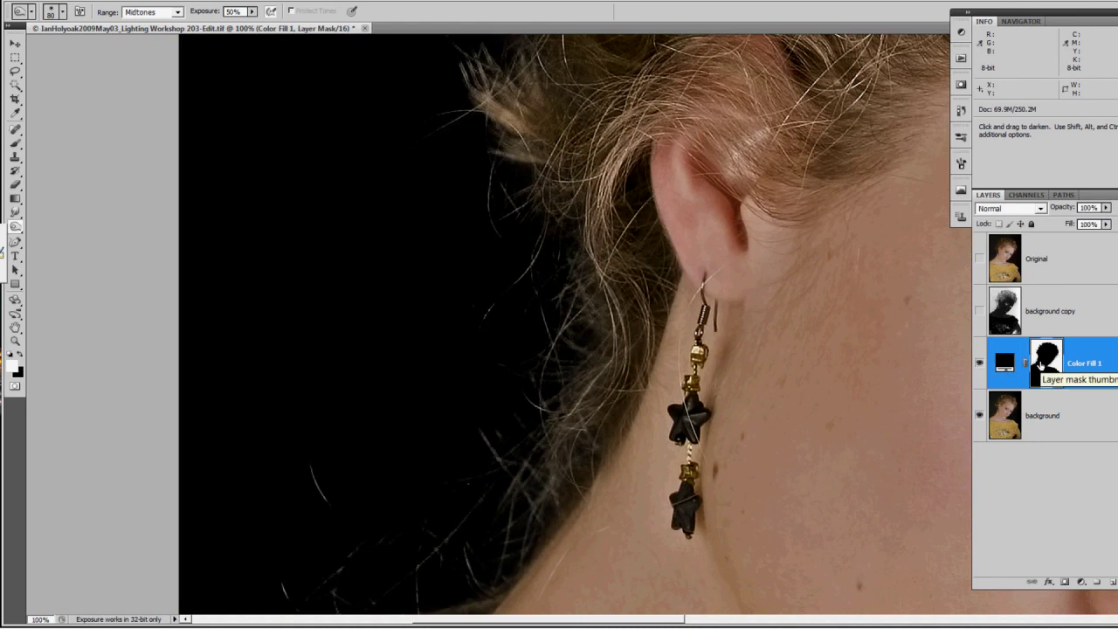
Display the Color Fill 1 mask on its own and undo the last burn stroke over the stray neck hairs.
left_click(1044, 363, "alt")
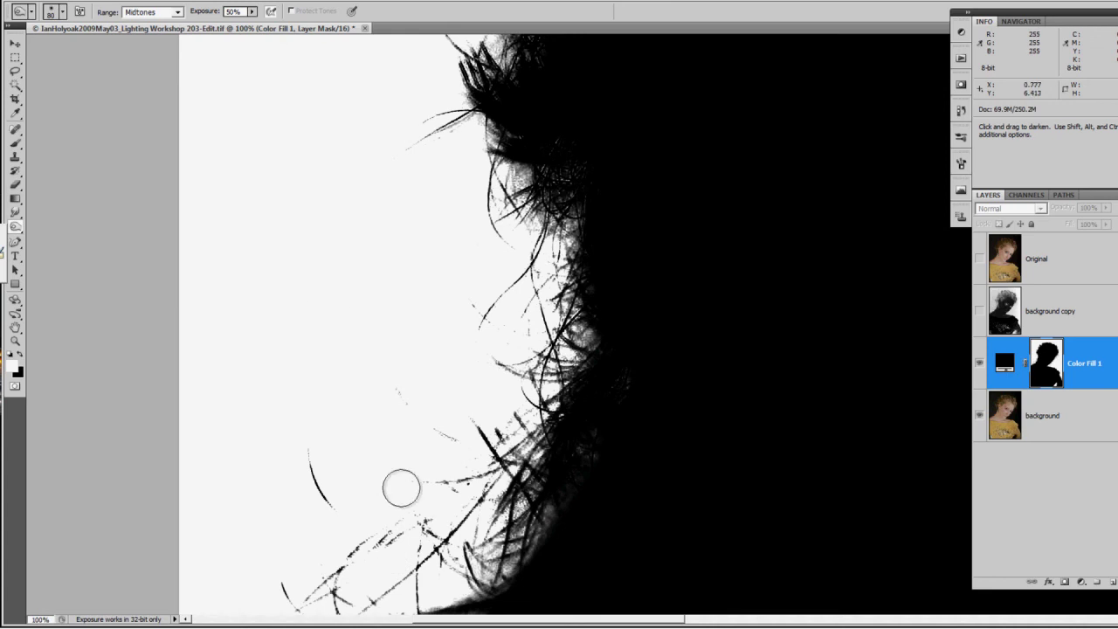
key("ctrl+z")
key("ctrl+z")
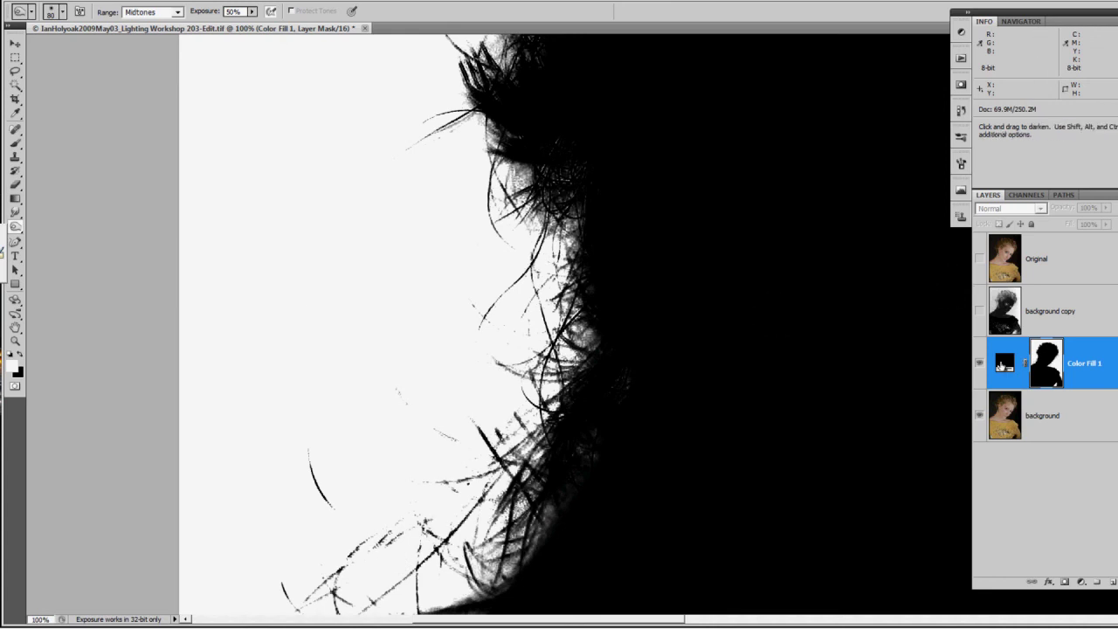
Dodge the grey mask backdrop in front of the face and under the chin with a size 600 brush on Highlights at 50% exposure.
left_click(1002, 367)
left_click_drag(853, 354, 528, 354)
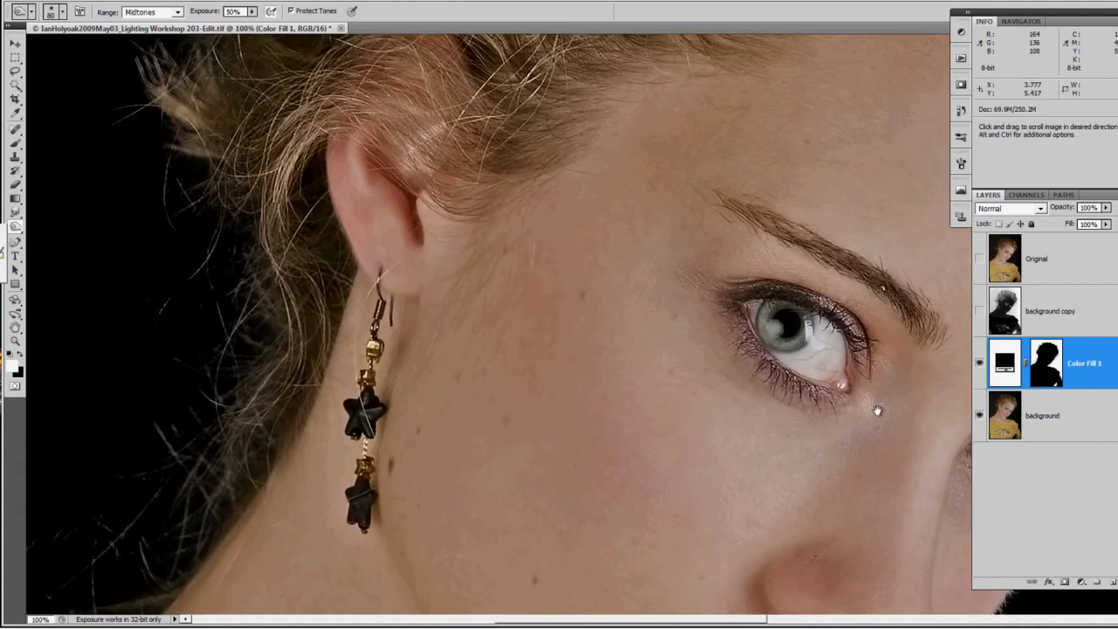
mouse_move(877, 410)
left_mouse_down()
mouse_move(725, 349)
mouse_move(610, 171)
left_mouse_up()
mouse_move(852, 337)
left_mouse_down()
mouse_move(693, 390)
mouse_move(689, 351)
left_mouse_up()
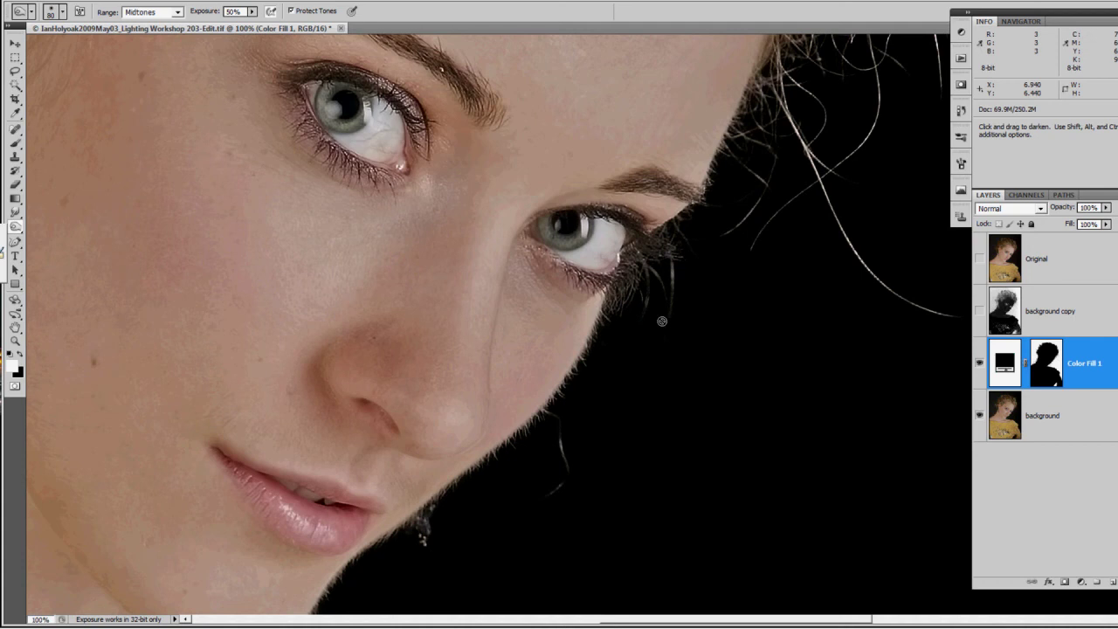
left_click(1048, 362, "alt")
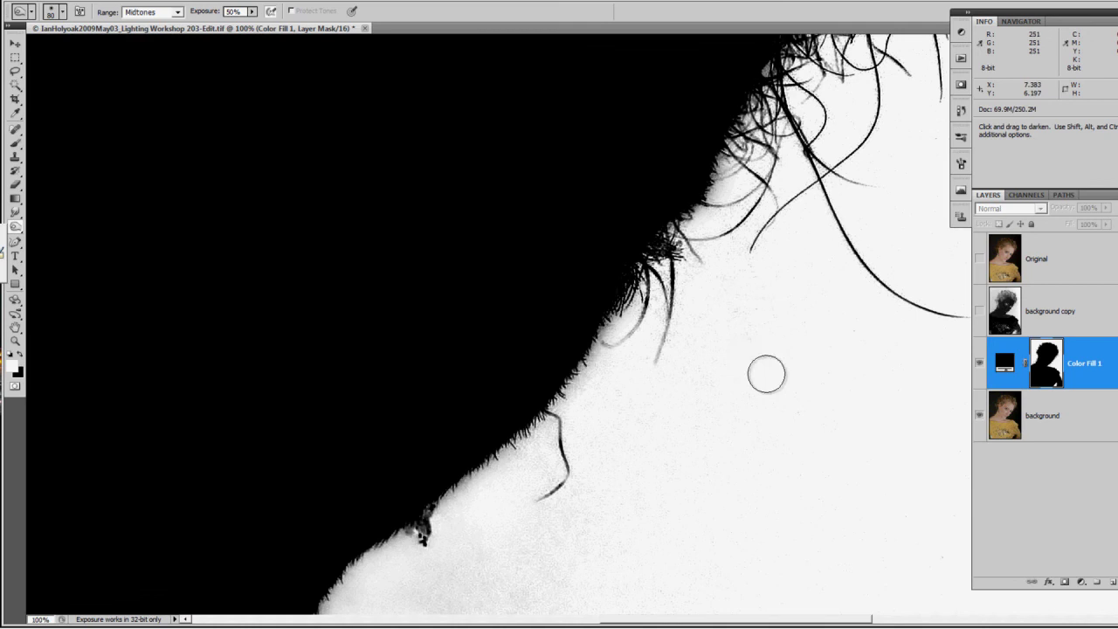
key("ctrl")
key("shift+o")
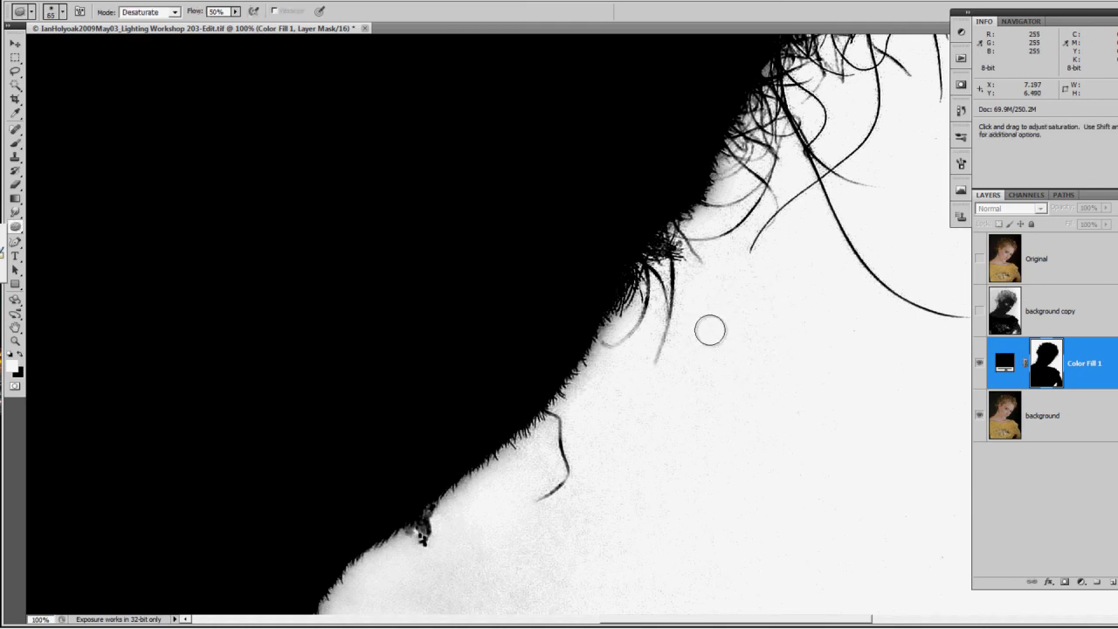
key("shift+o")
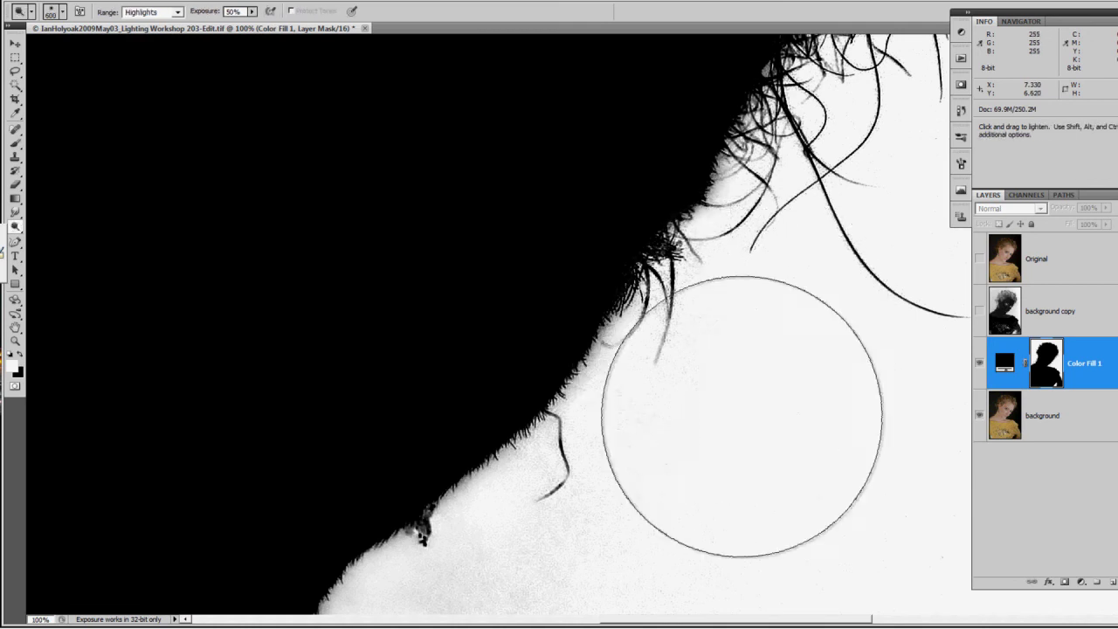
left_click_drag(687, 495, 687, 362)
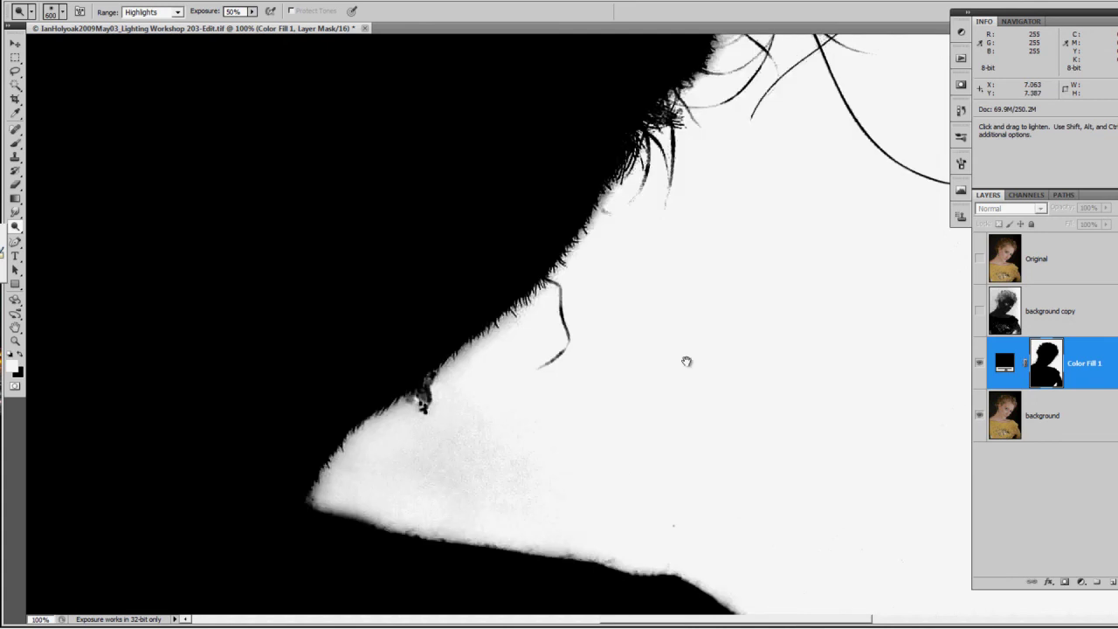
mouse_move(508, 443)
left_mouse_down()
mouse_move(430, 450)
mouse_move(677, 501)
left_mouse_up()
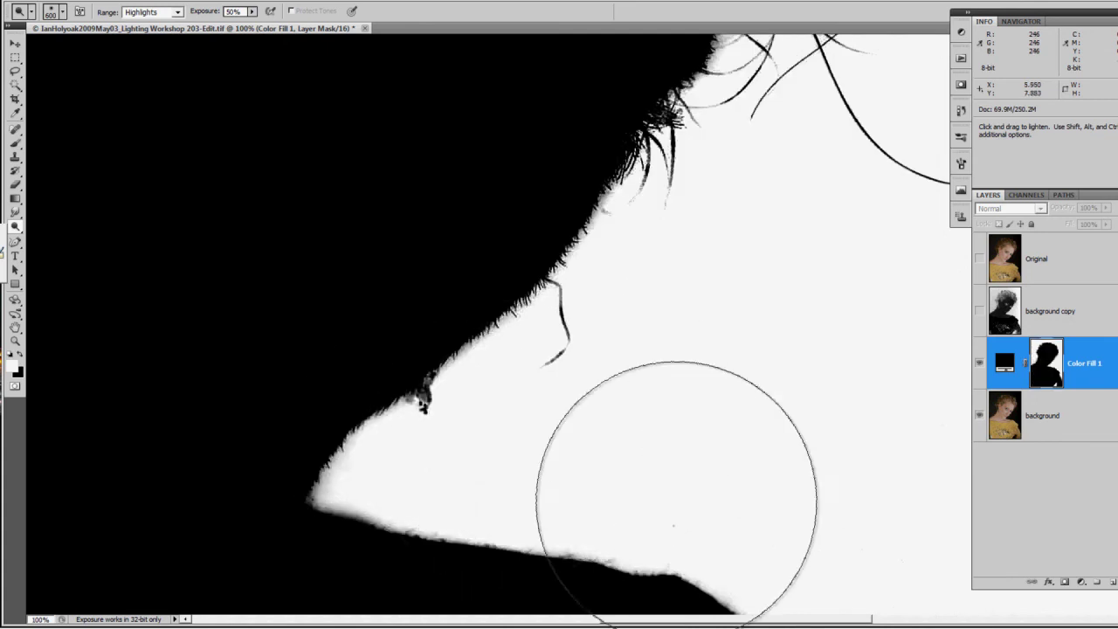
mouse_move(765, 463)
left_mouse_down()
mouse_move(822, 338)
mouse_move(1069, 358)
mouse_move(982, 354)
left_mouse_up()
Compare the face, chin and shoulder edges with the Color Fill 1 layer hidden and shown.
left_click(1005, 363)
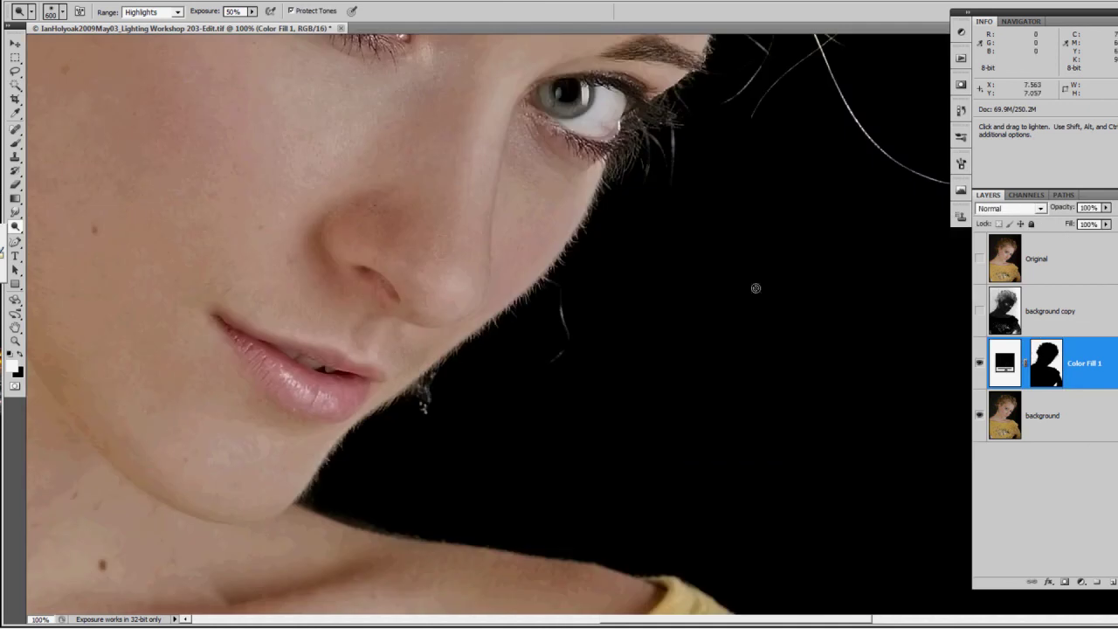
left_click(979, 364)
left_click(979, 364)
left_click(979, 363)
left_click(979, 364)
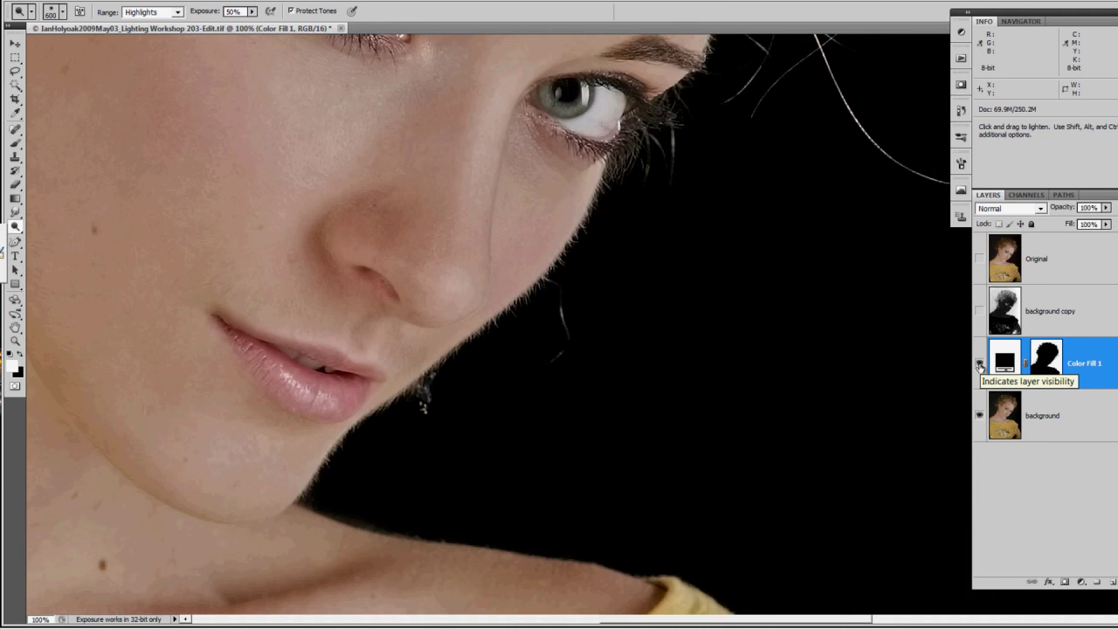
left_click(979, 365)
key("z")
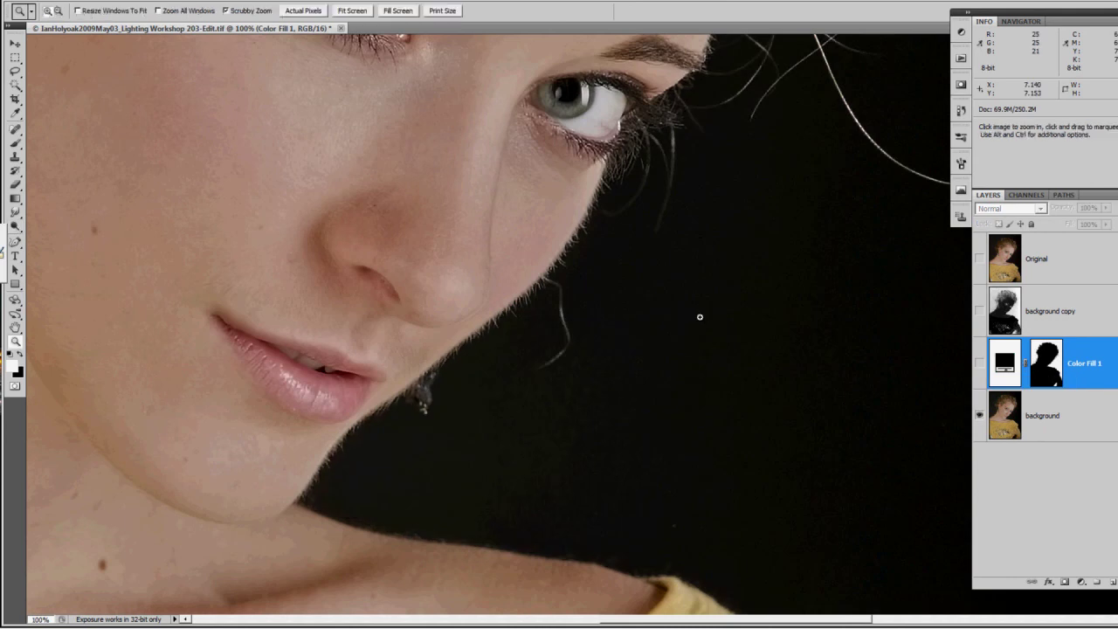
Compare the whole head of hair against the backdrop with the black Color Fill 1 layer hidden and shown.
left_click(657, 305, "alt")
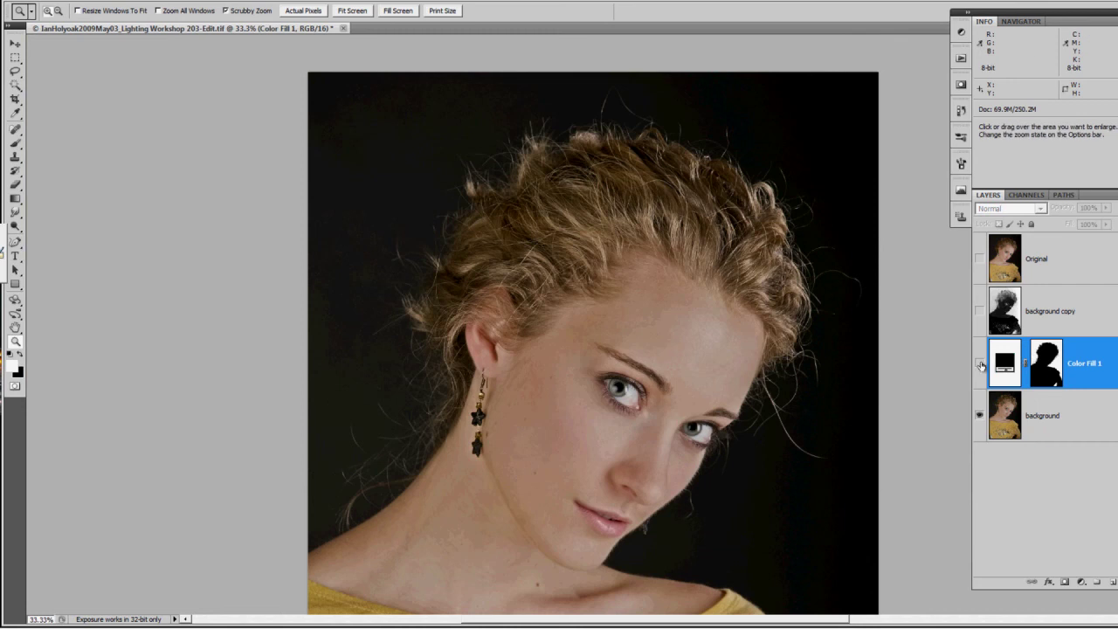
left_click(980, 363)
left_click(650, 349)
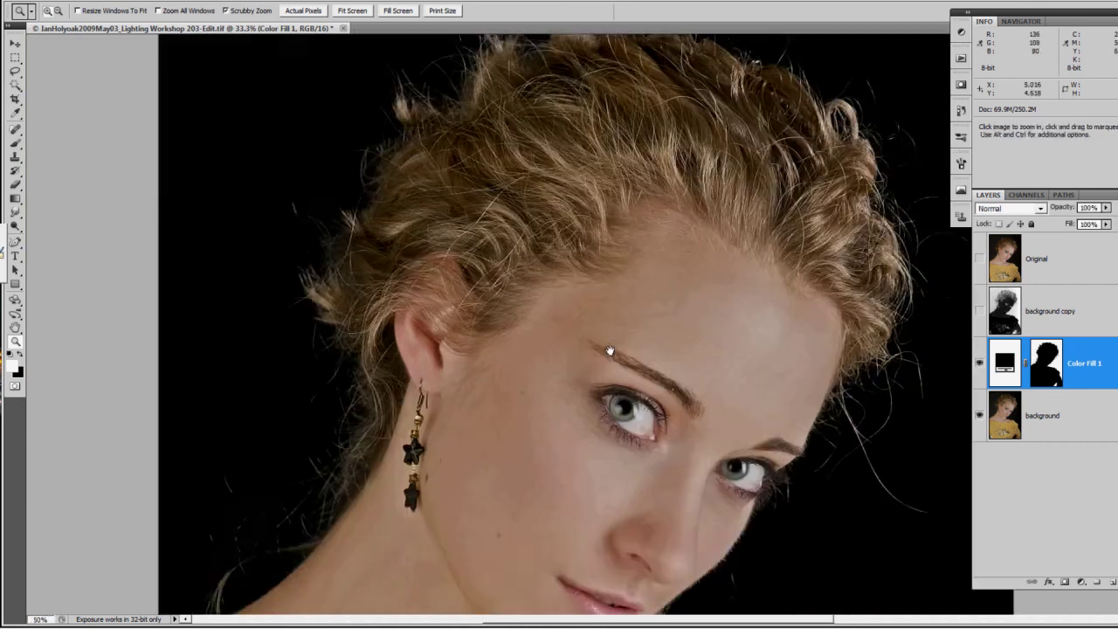
left_click_drag(689, 310, 573, 355)
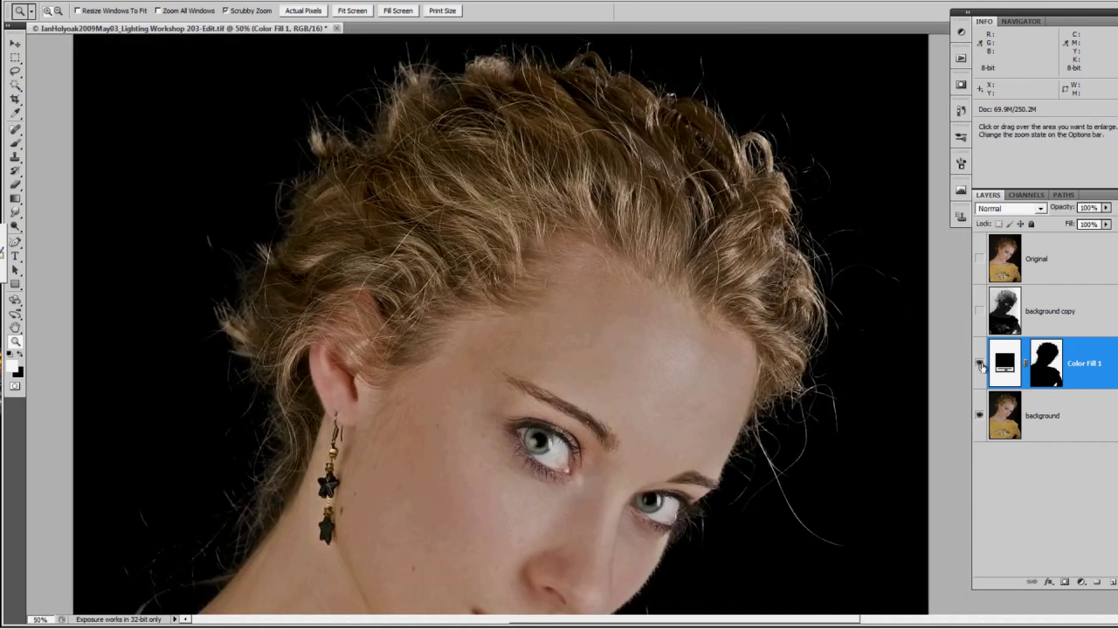
left_click(979, 364)
left_click(979, 364)
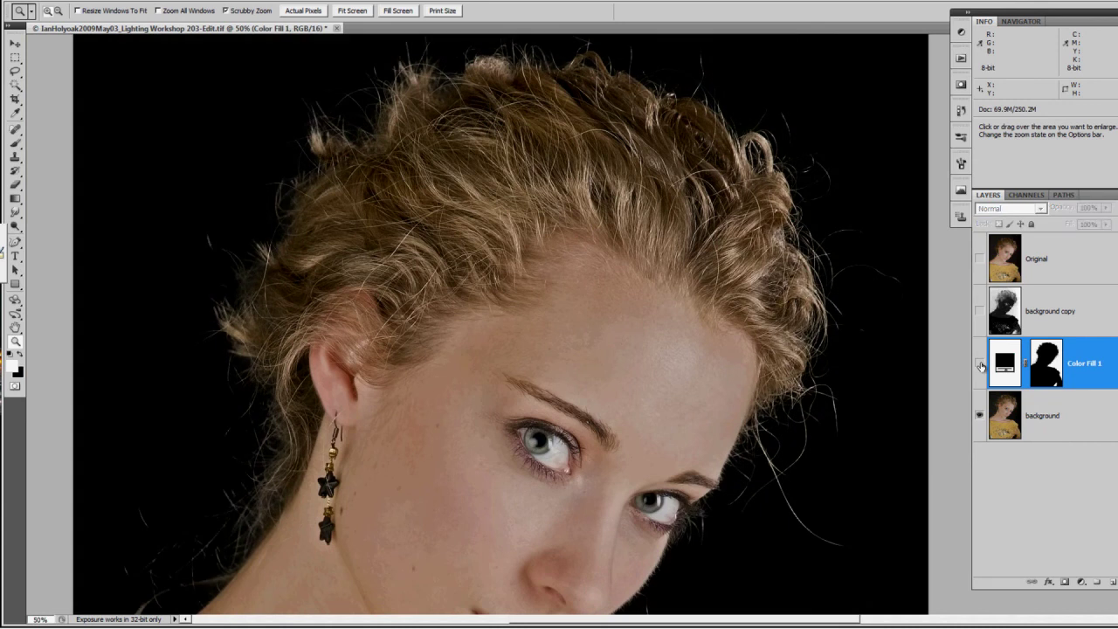
left_click(979, 364)
left_click(980, 364)
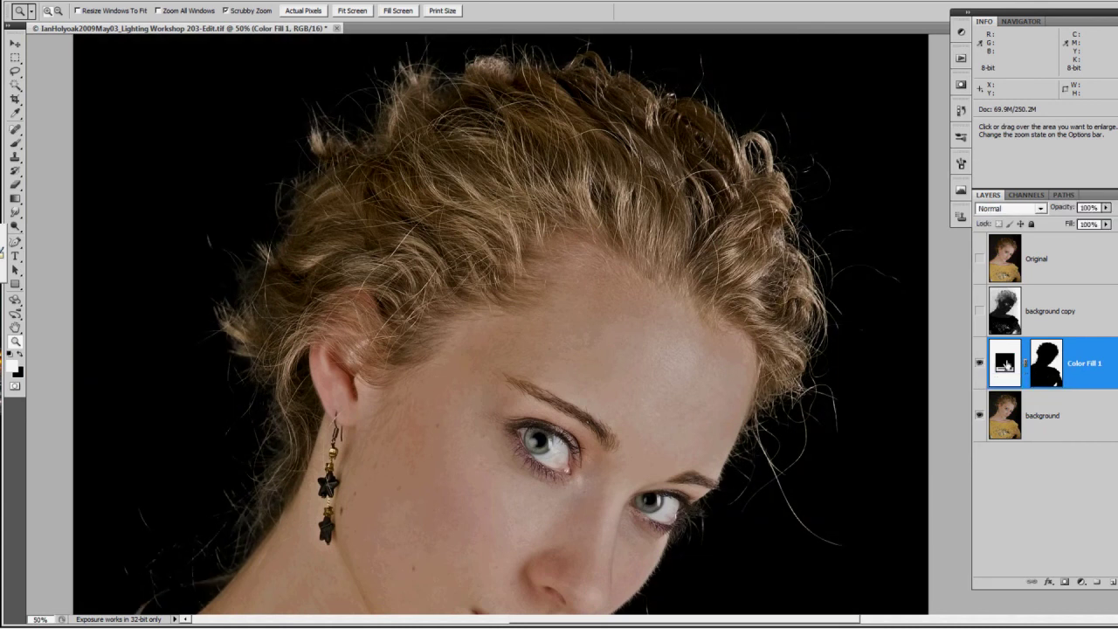
Try a dark red for the Color Fill 1 layer, and settle on the dark navy blue 0c0f3b.
double_click(1005, 363)
left_click(781, 226)
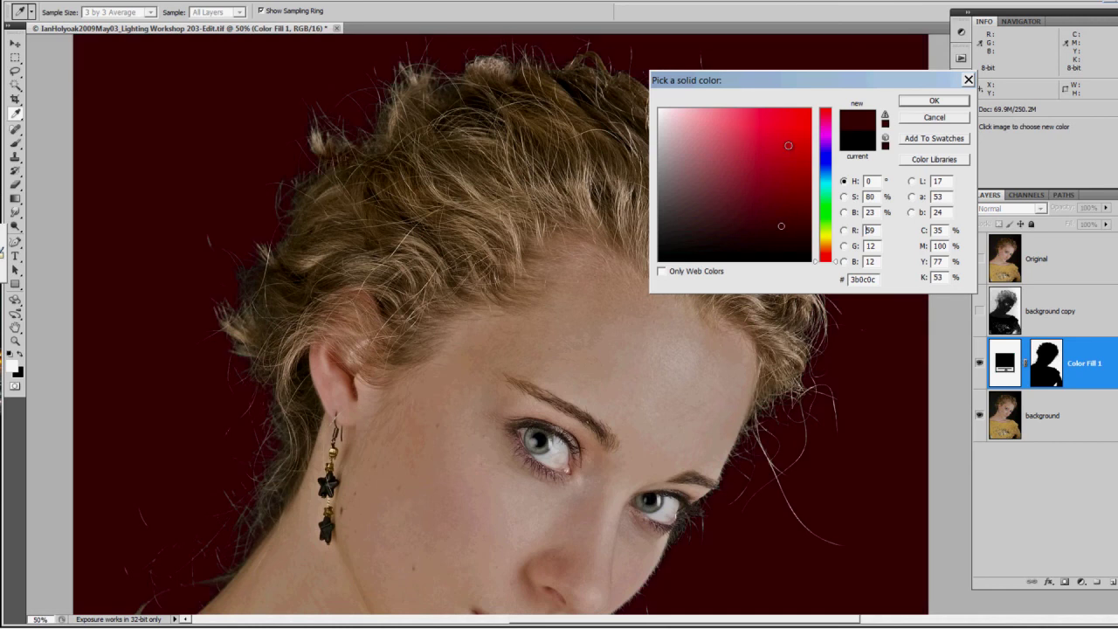
left_click(827, 160)
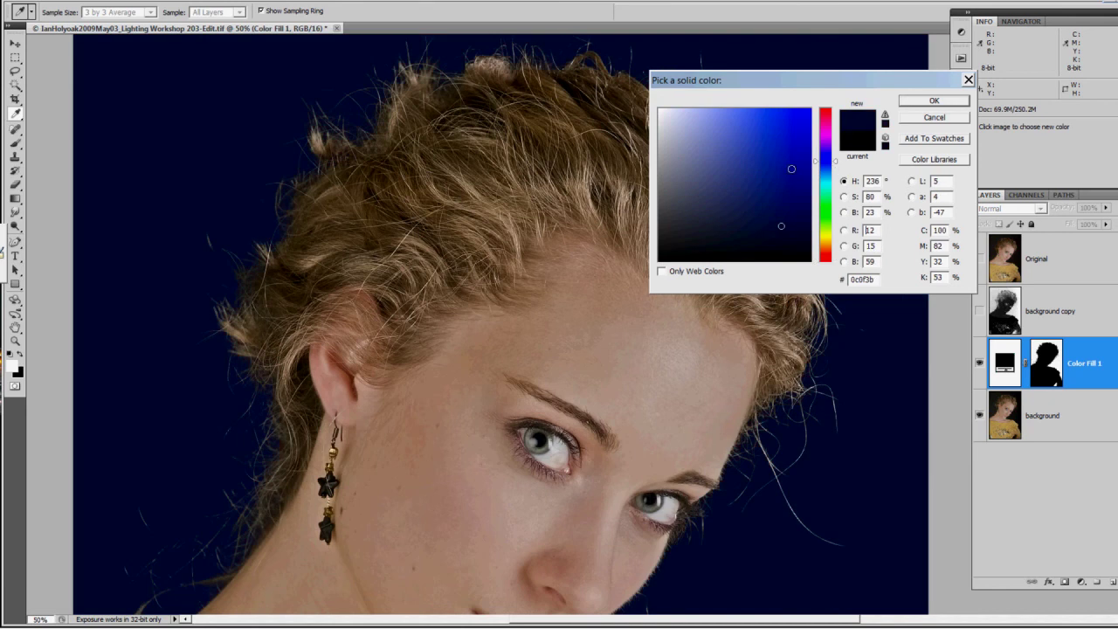
left_click(928, 101)
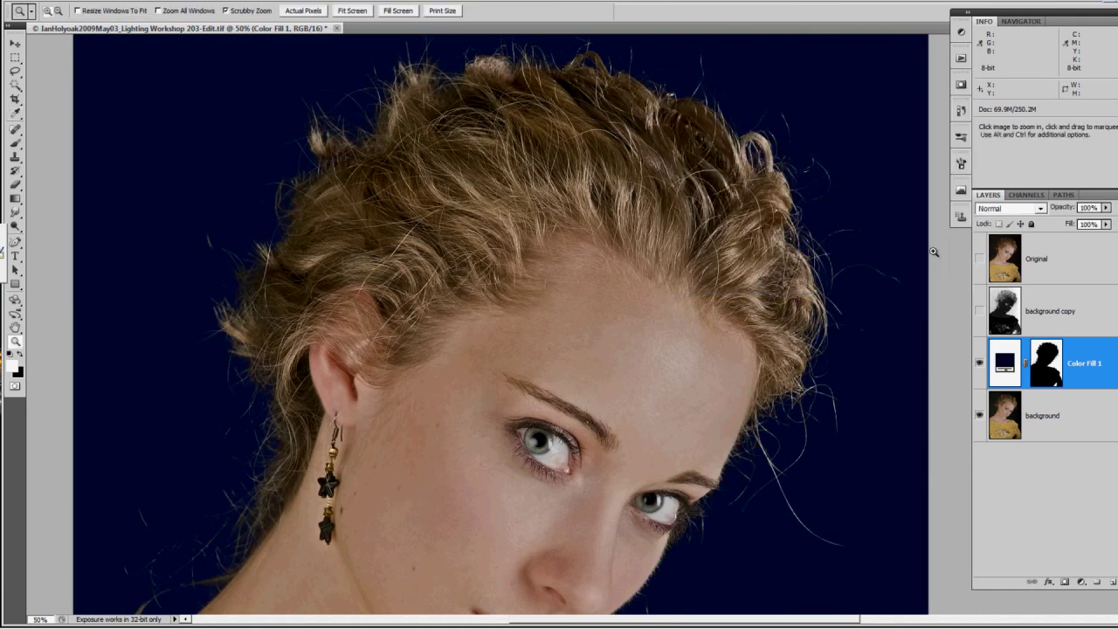
Compare the hair edges on the navy backdrop with the Color Fill 1 layer hidden and shown.
left_click(979, 363)
left_click(980, 363)
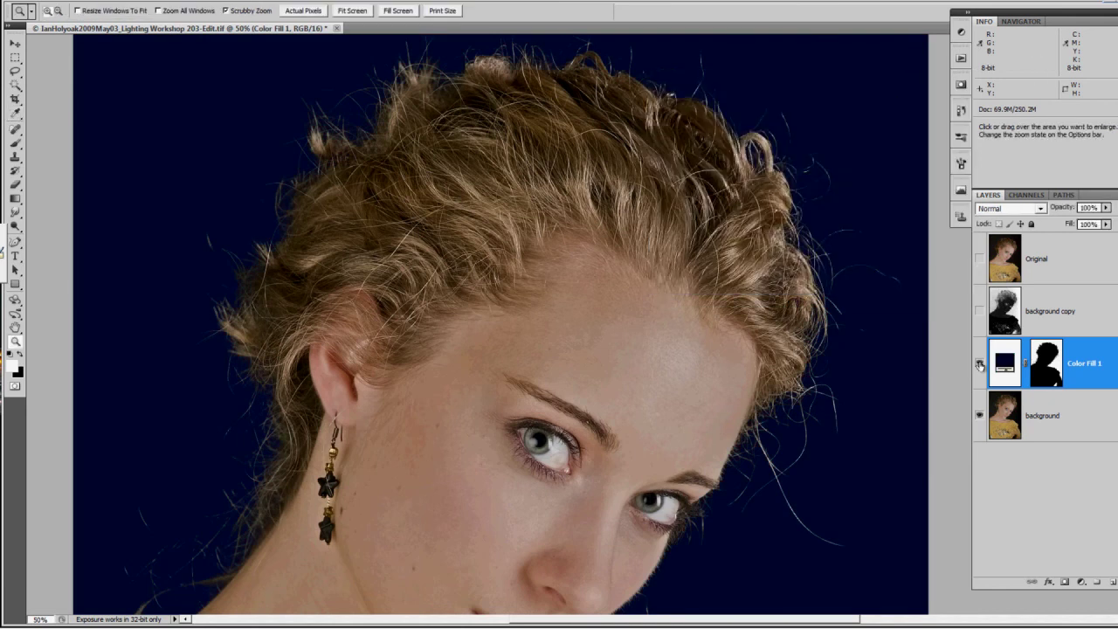
left_click(979, 364)
left_click(979, 364)
Try the light blue 9da2df as the Color Fill 1 color, compare it with the layer hidden, and undo the color change.
double_click(1004, 364)
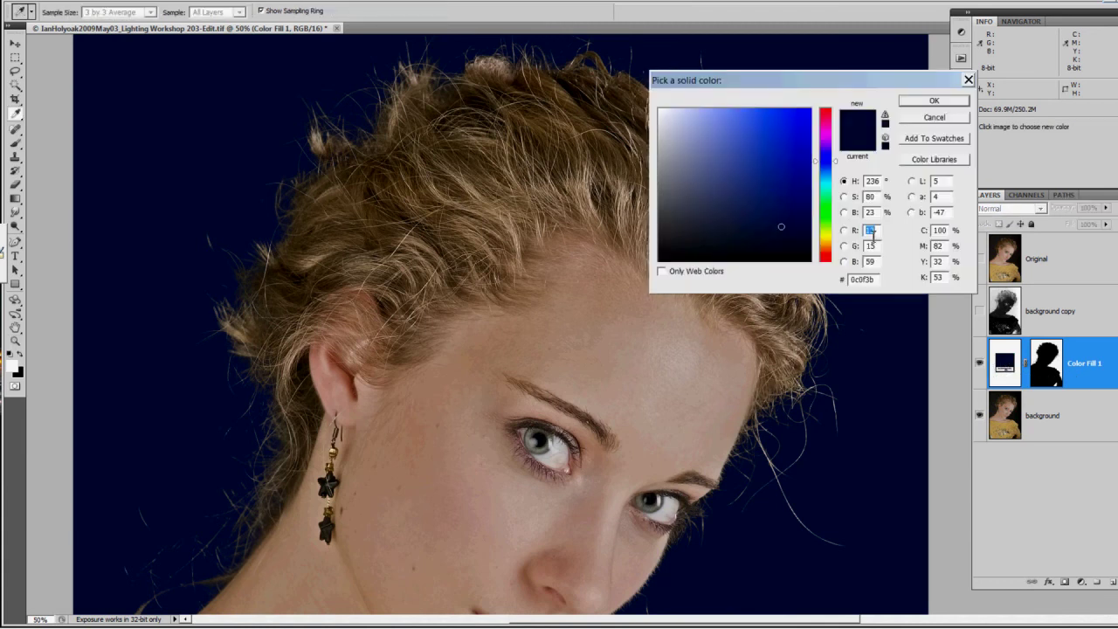
left_click(704, 128)
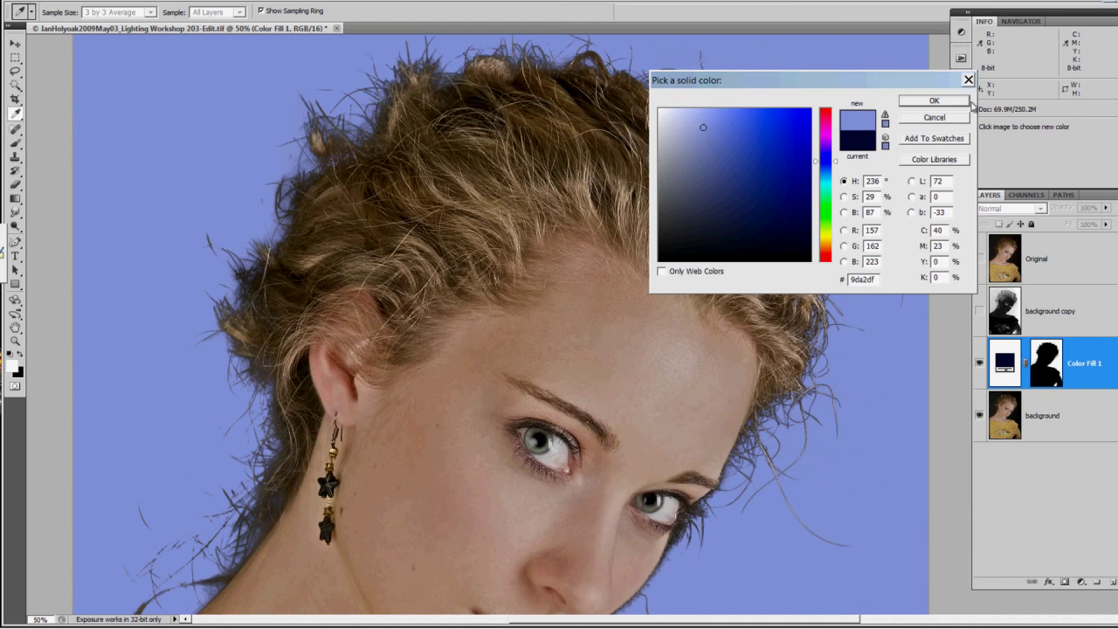
left_click(933, 102)
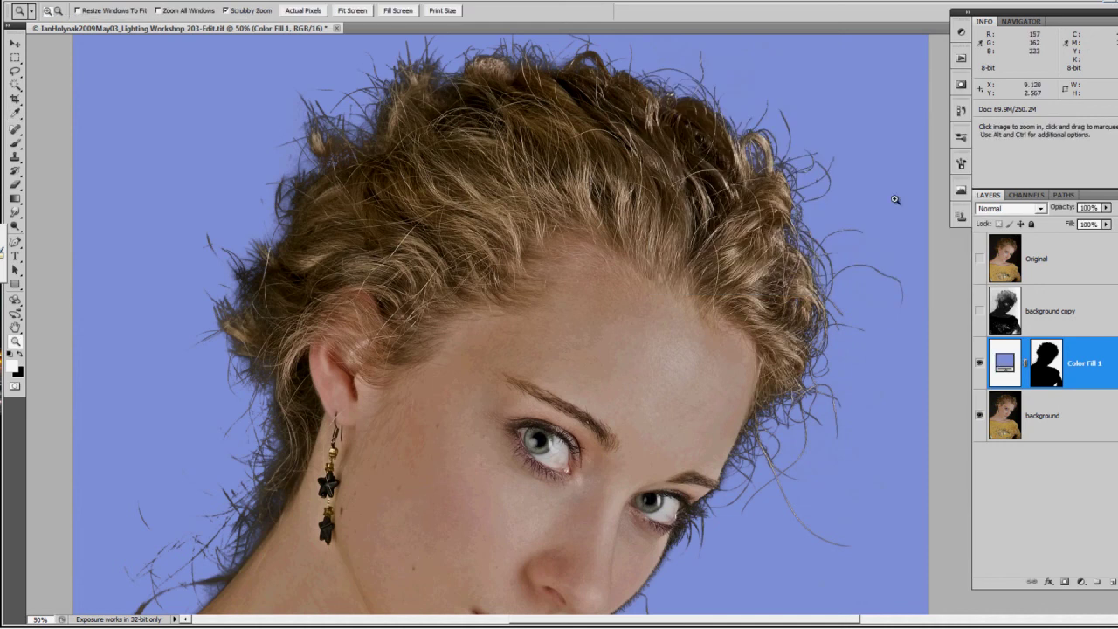
left_click(980, 363)
left_click(979, 363)
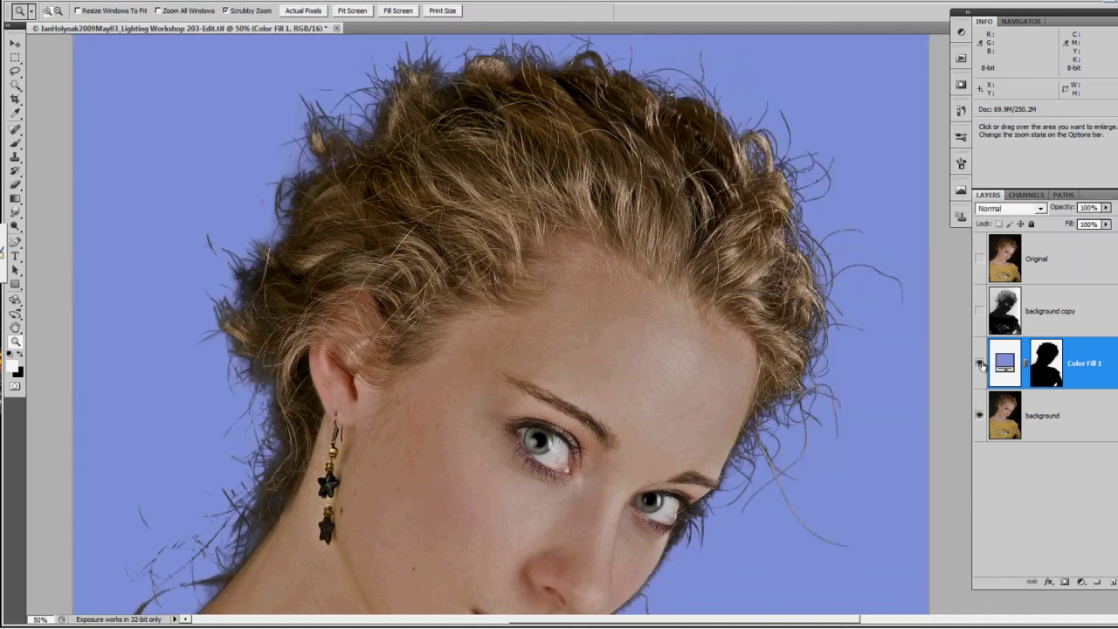
key("ctrl+z")
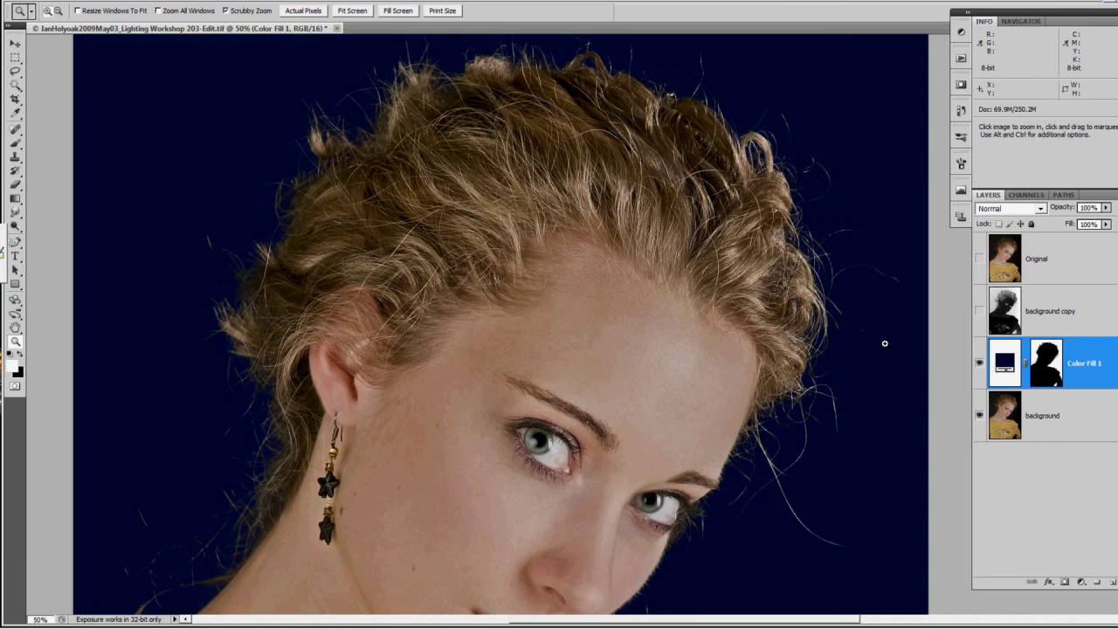
Examine the full portrait, from the hair down to the yellow top, against the navy backdrop.
left_click(546, 360, "alt")
left_click(547, 360, "alt")
left_click_drag(575, 469, 617, 327)
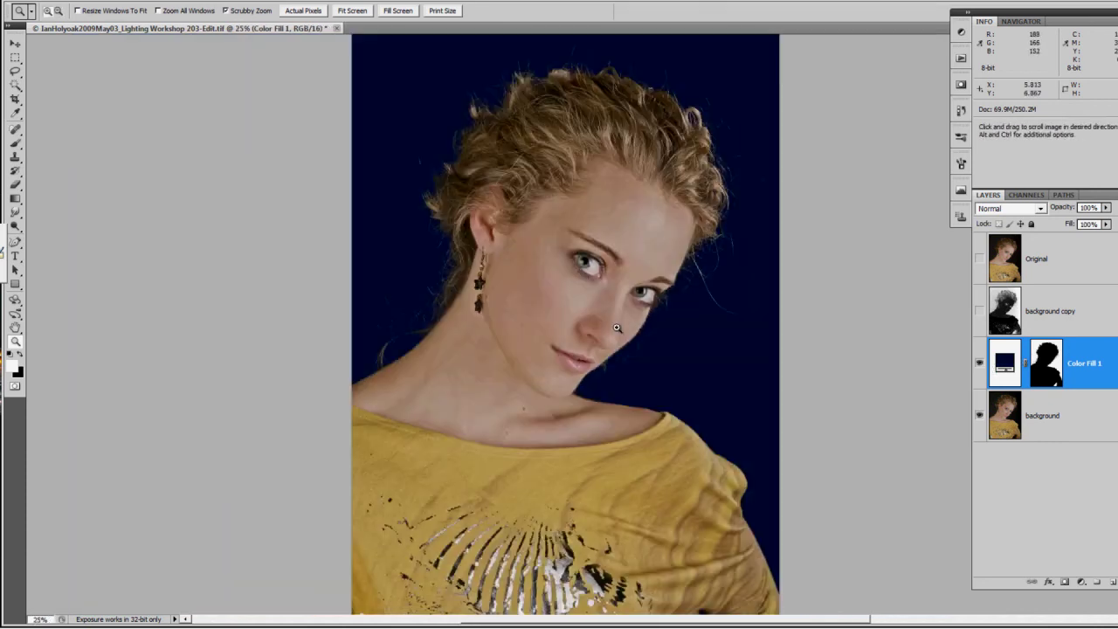